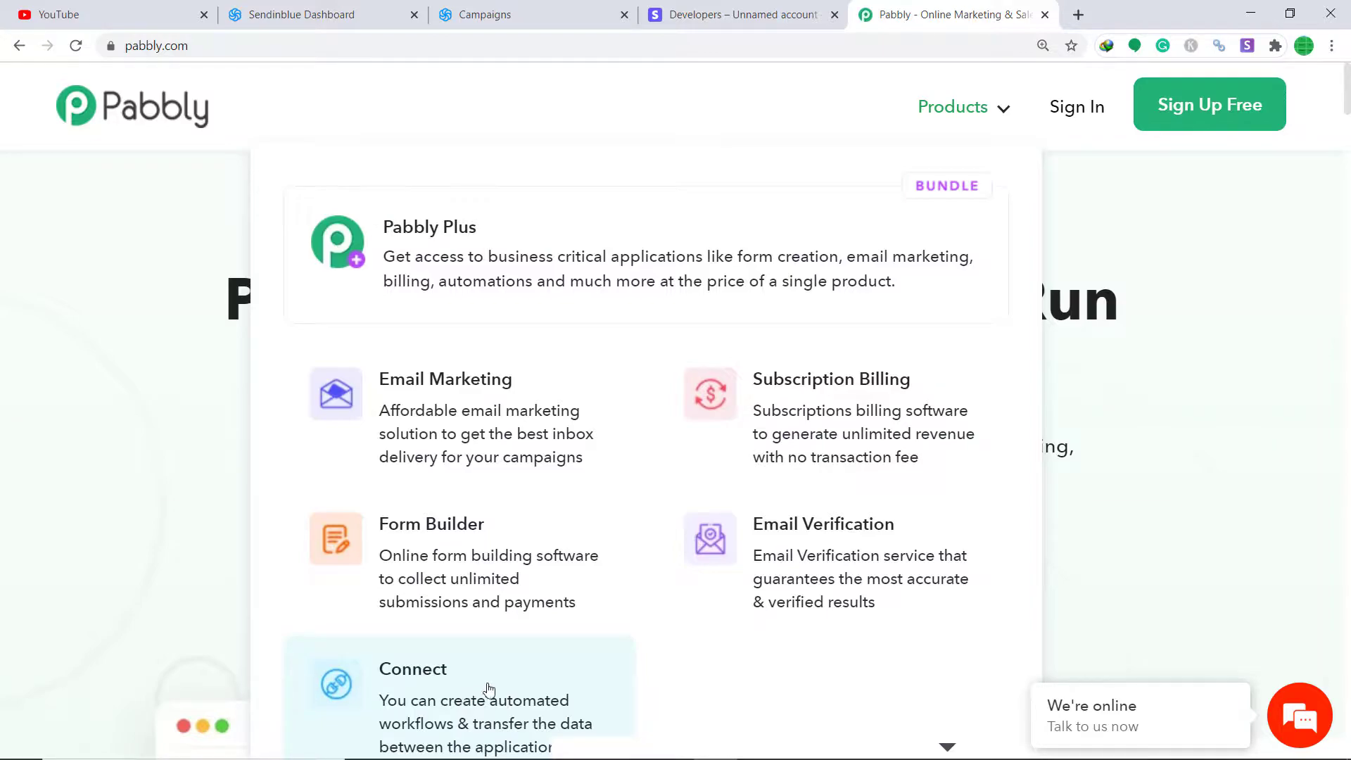
Step: Sign in to the Pabbly account from the Connect product page and scroll to the Connect card
click(452, 695)
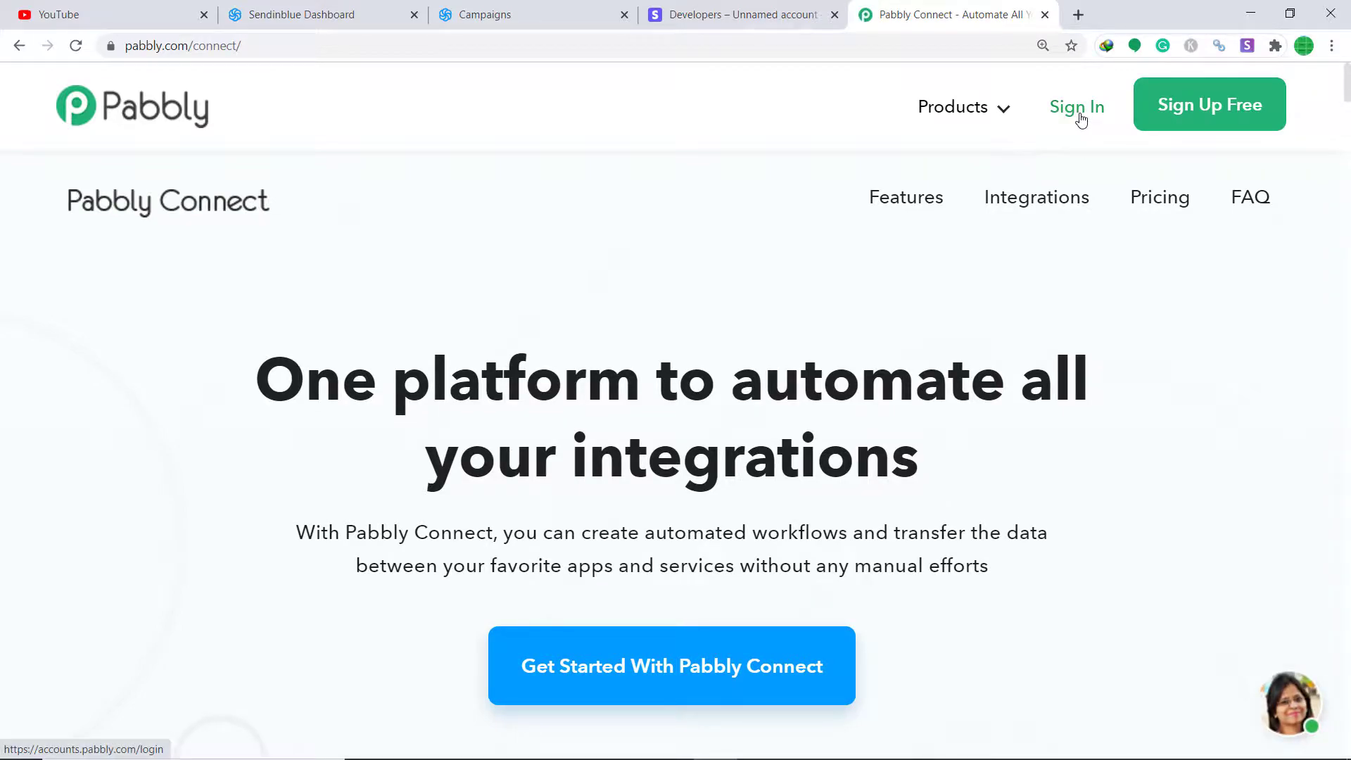
click(1081, 118)
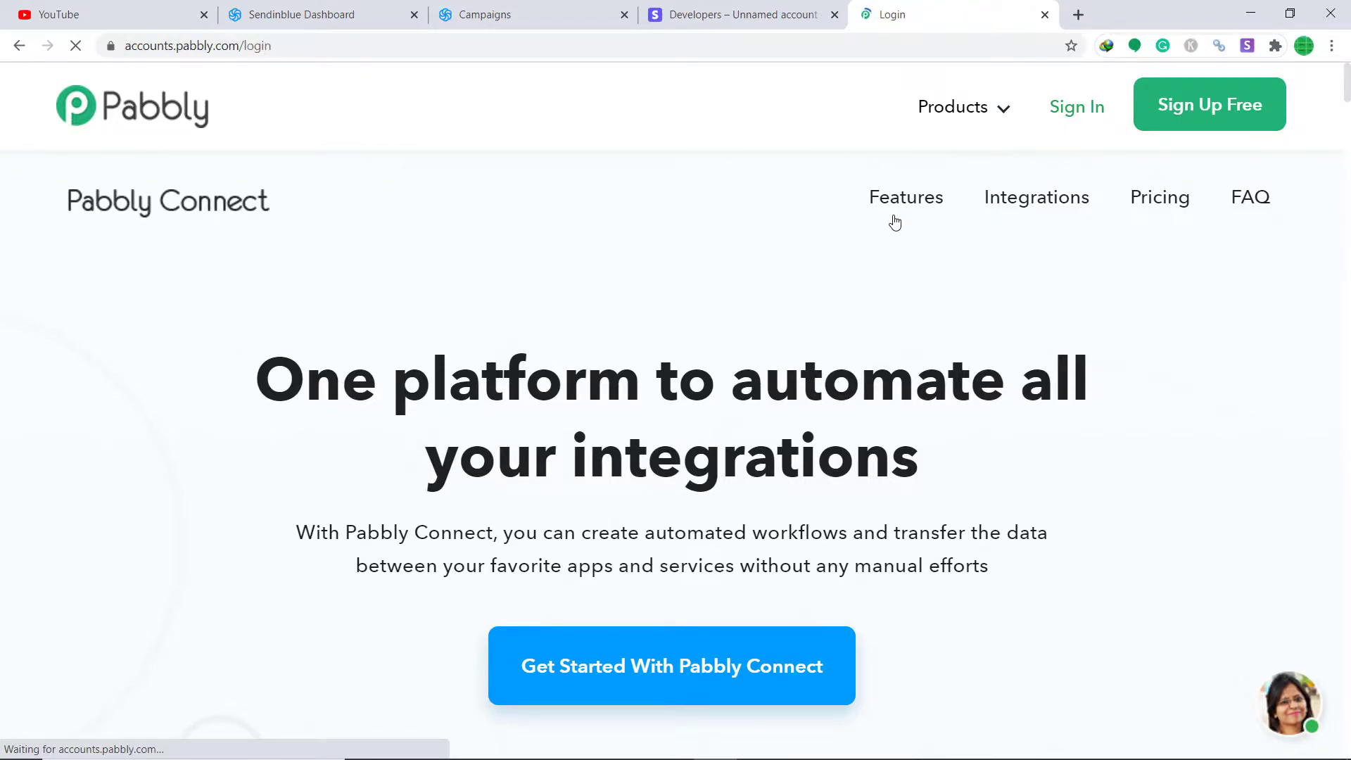
click(993, 533)
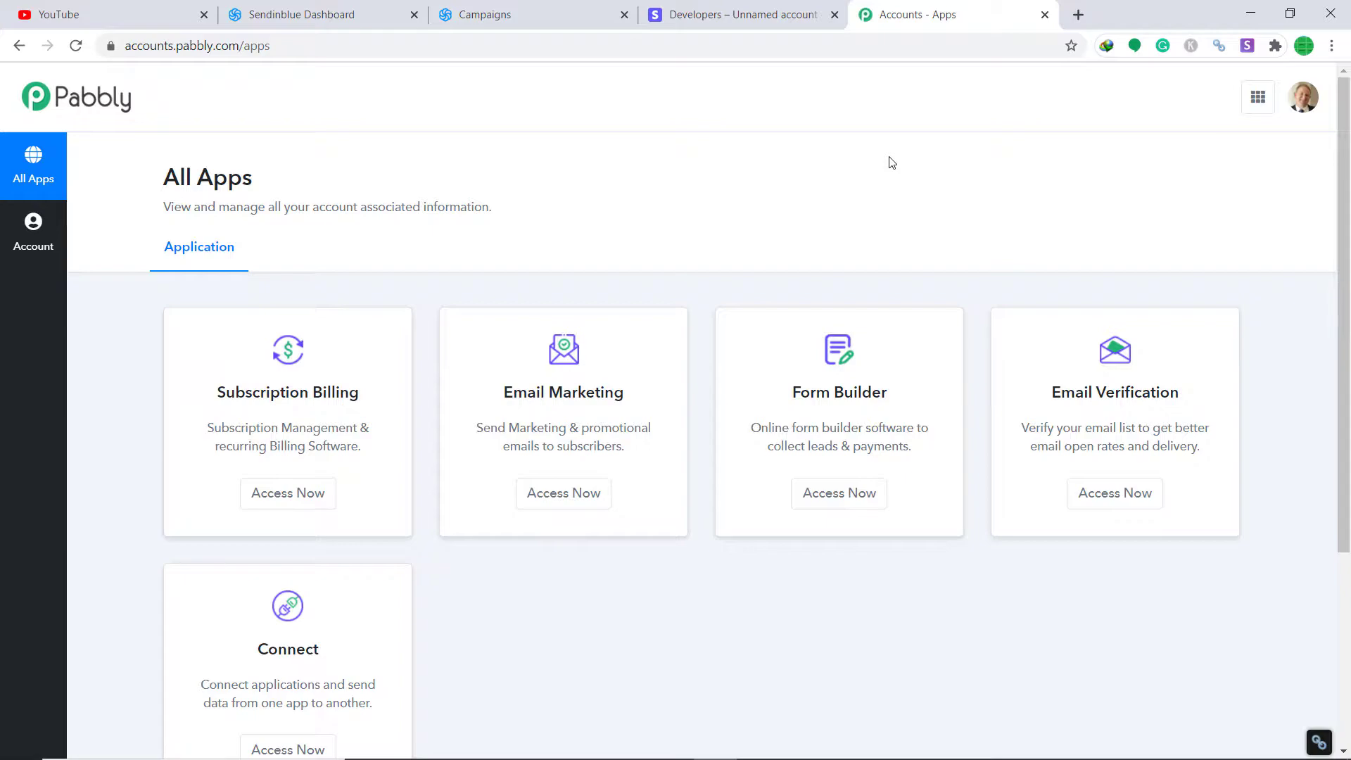
scroll(880, 225, down, 4)
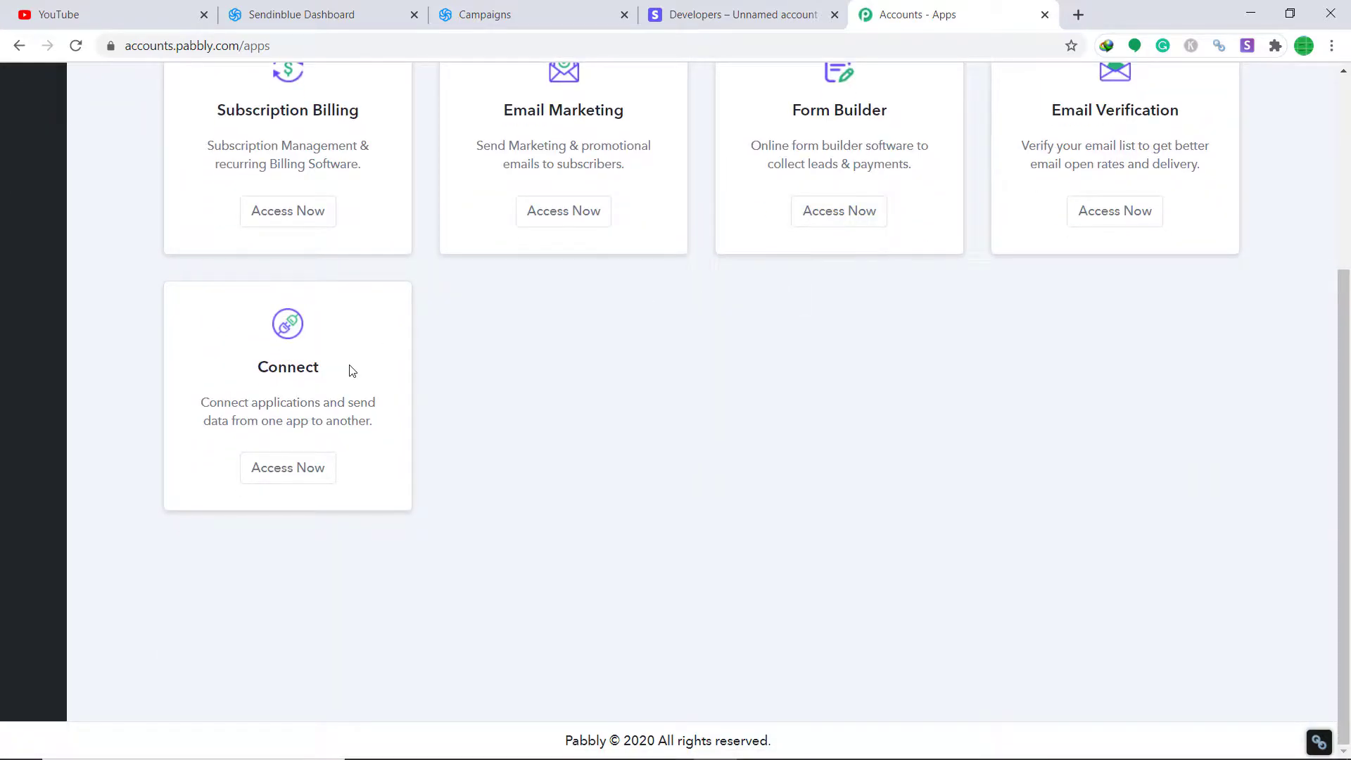
Step: Launch Connect and create a new workflow named 'Stripe To Sendinblue'
click(290, 482)
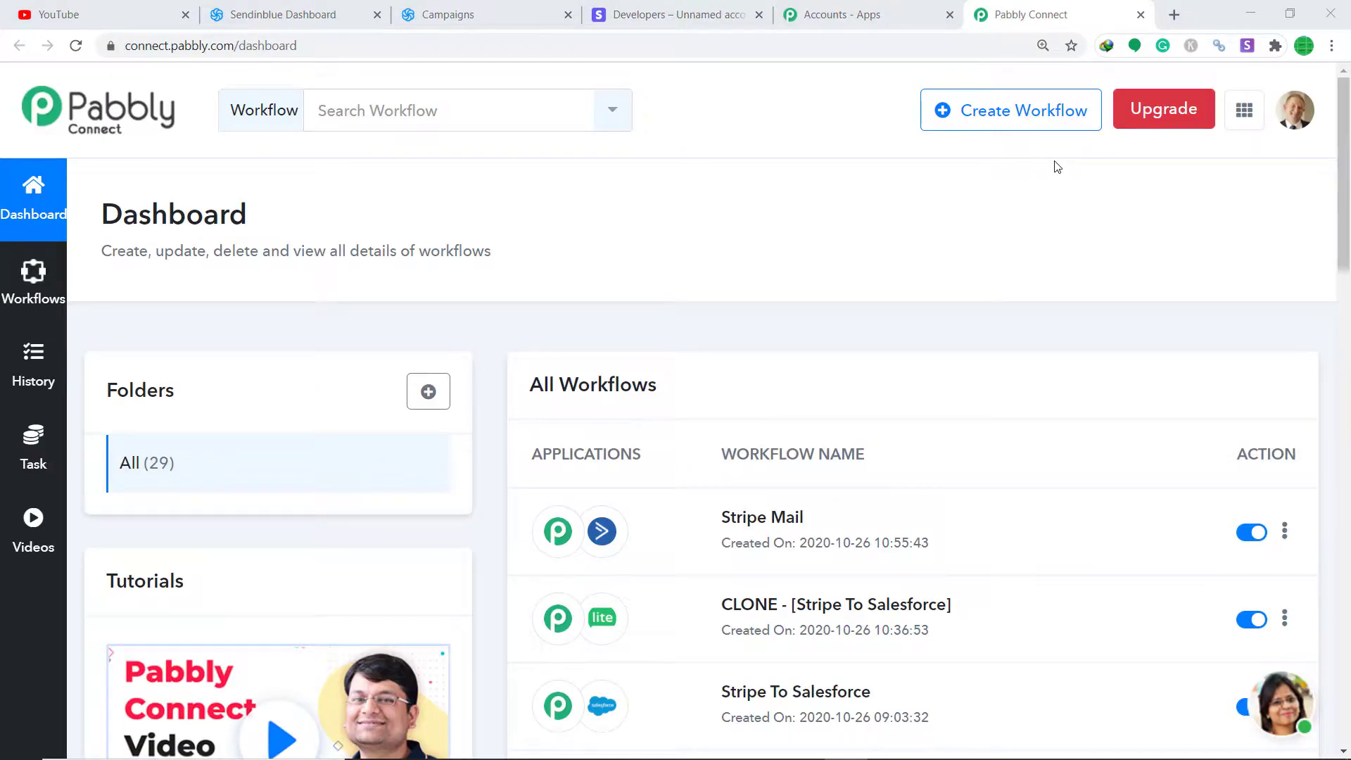
click(1008, 130)
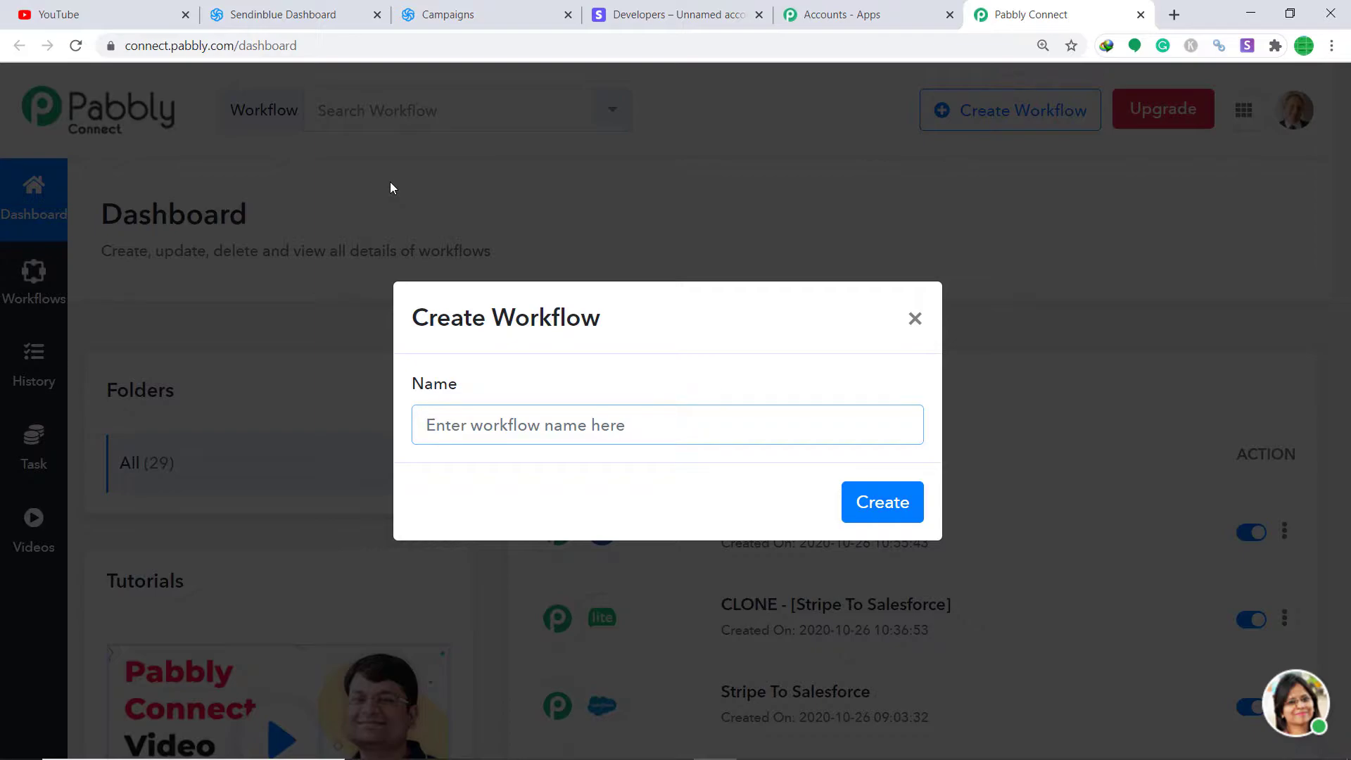
text(Stripe To)
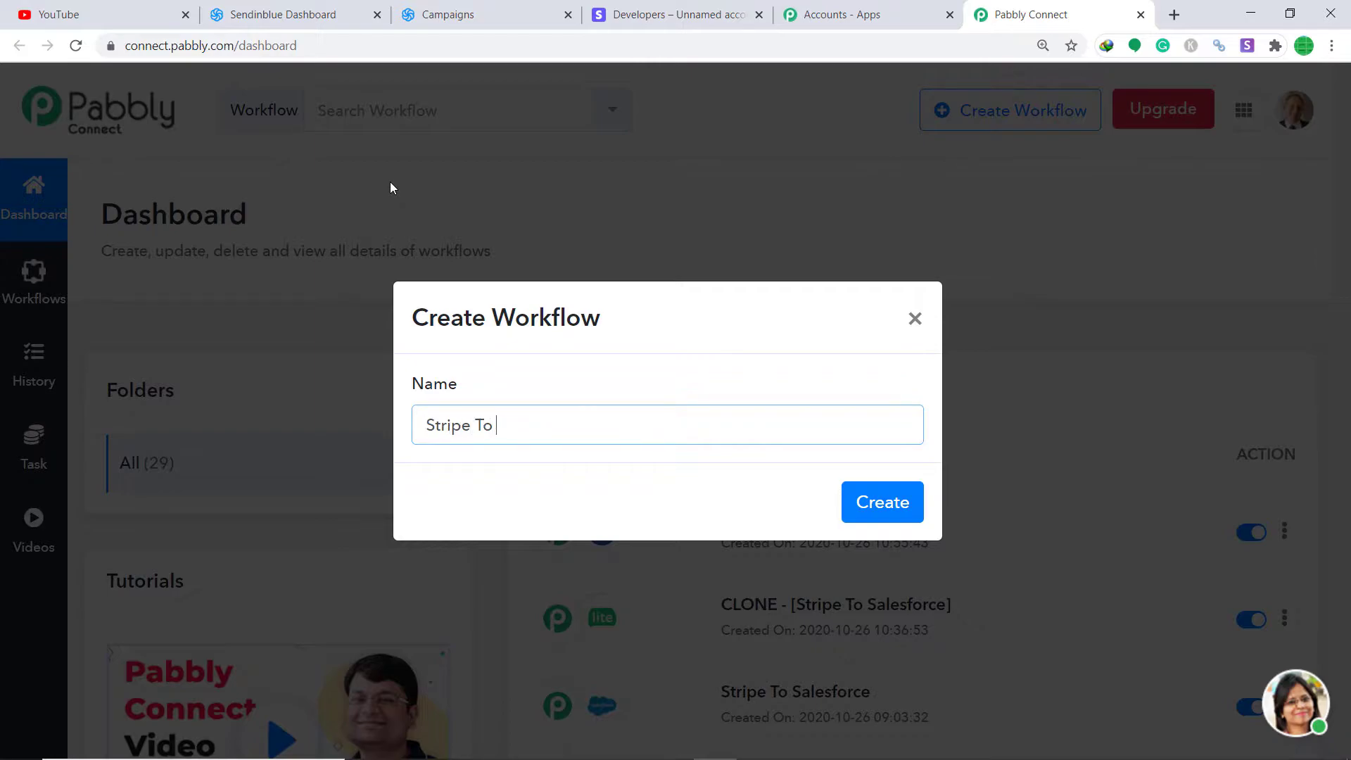
text( Sendinblue)
click(888, 503)
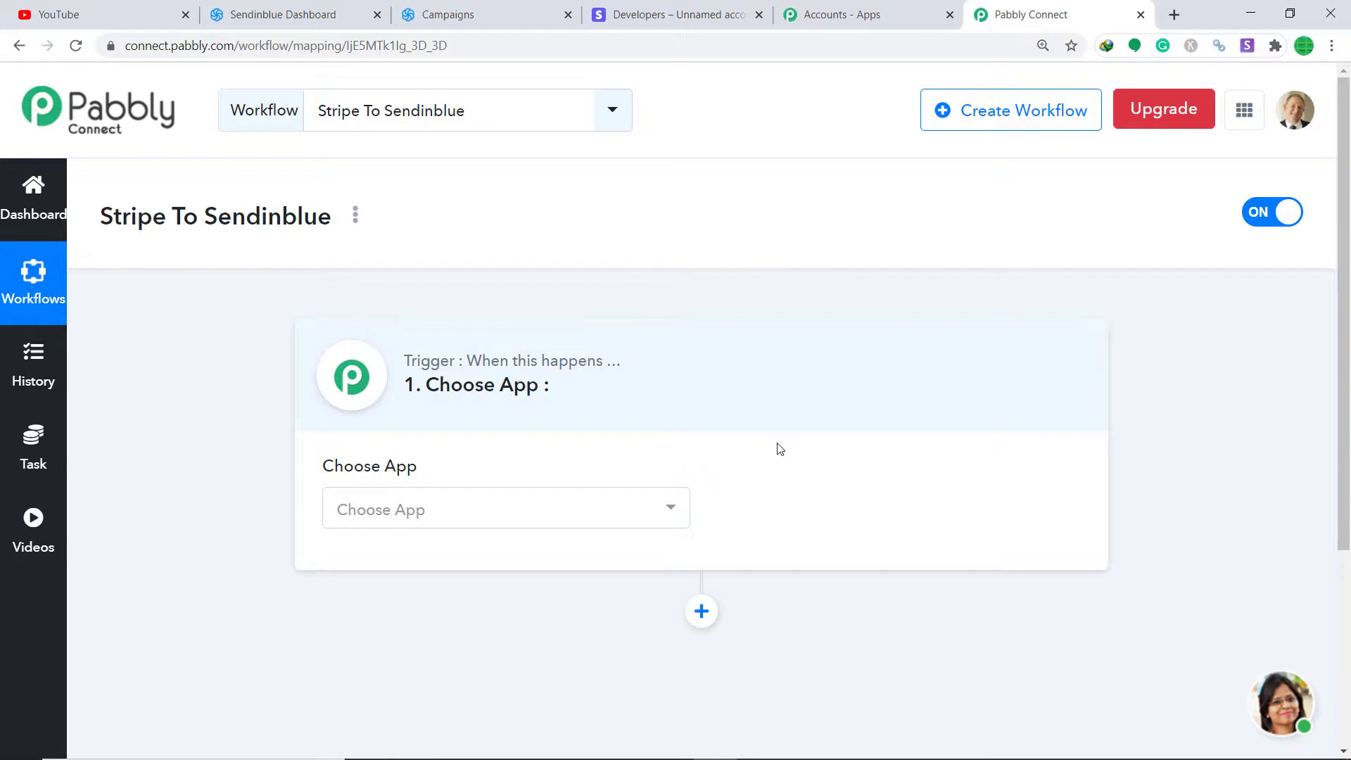
Step: Set the trigger app to Stripe with the New Customer event, then scroll to the generated webhook URL
click(634, 511)
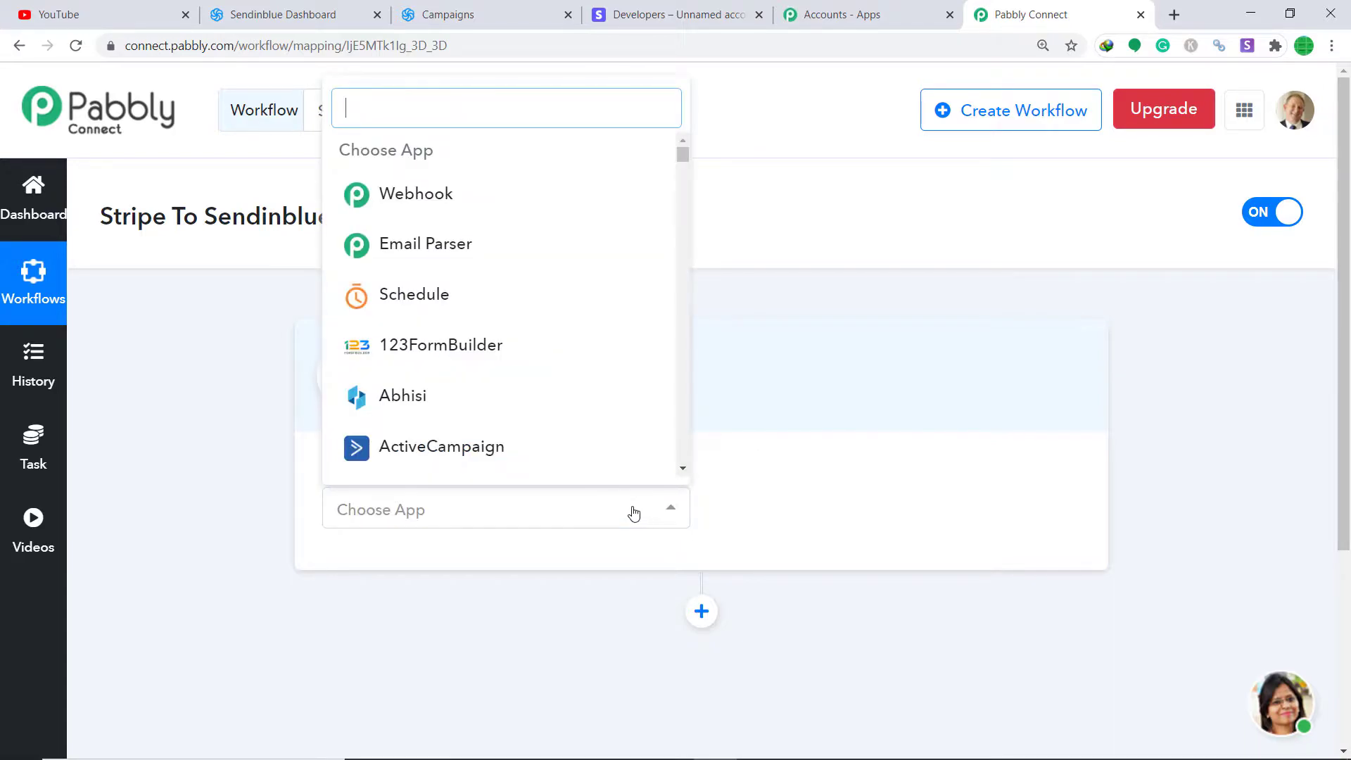
text(stri)
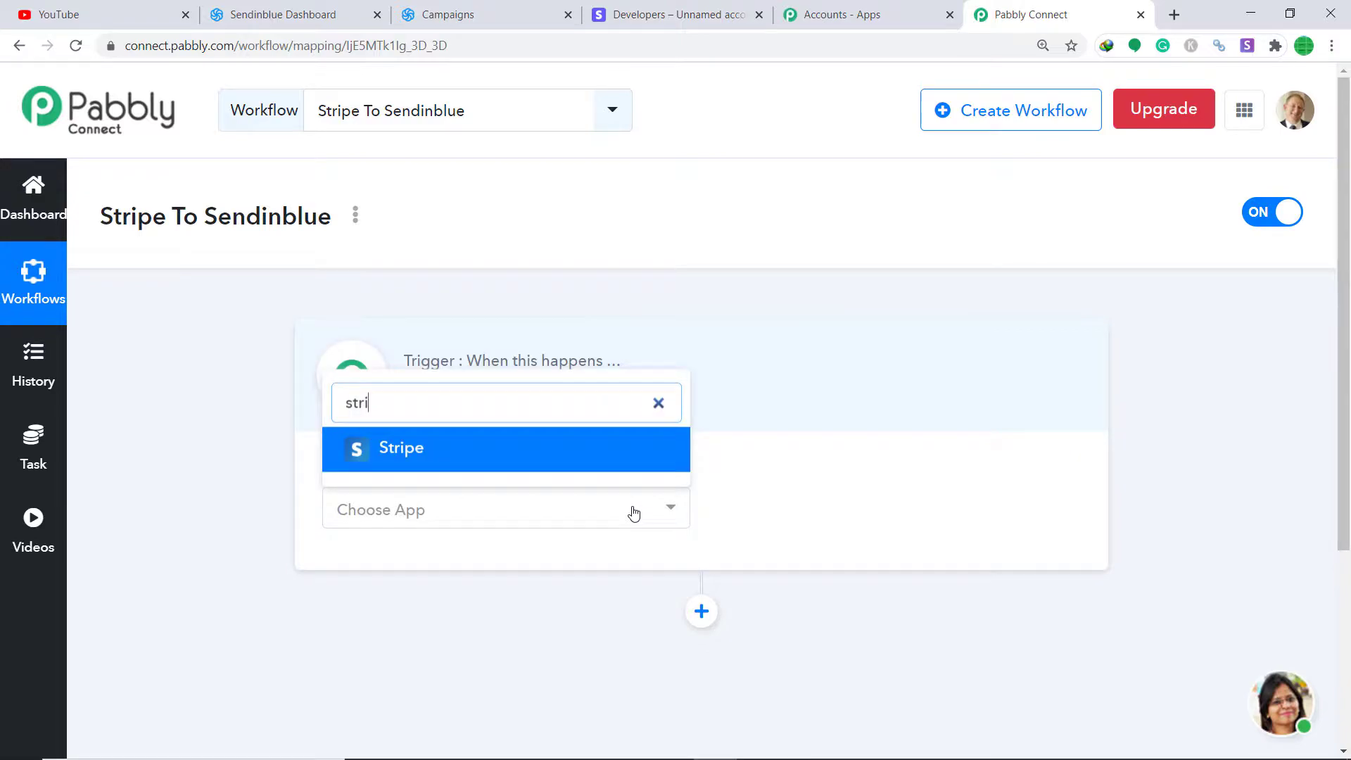
click(643, 462)
click(870, 525)
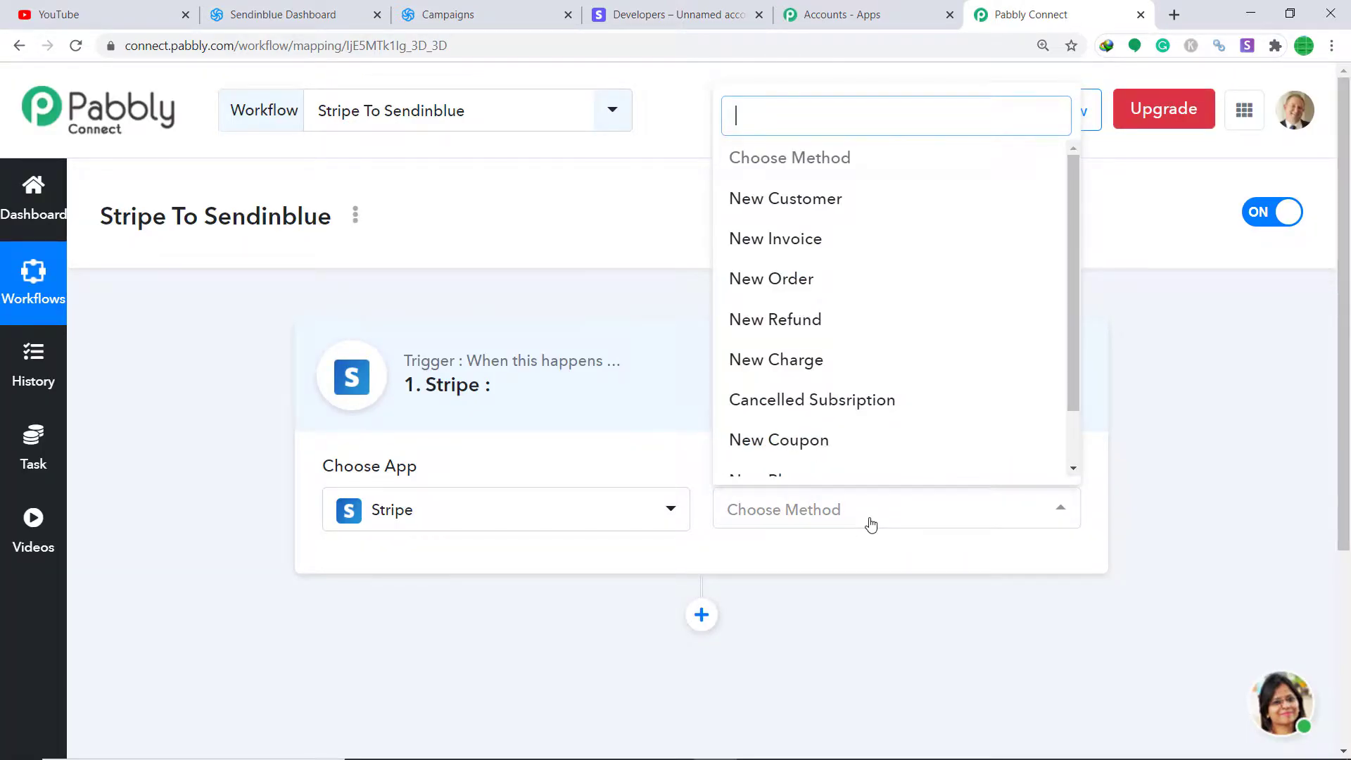
click(801, 204)
click(869, 522)
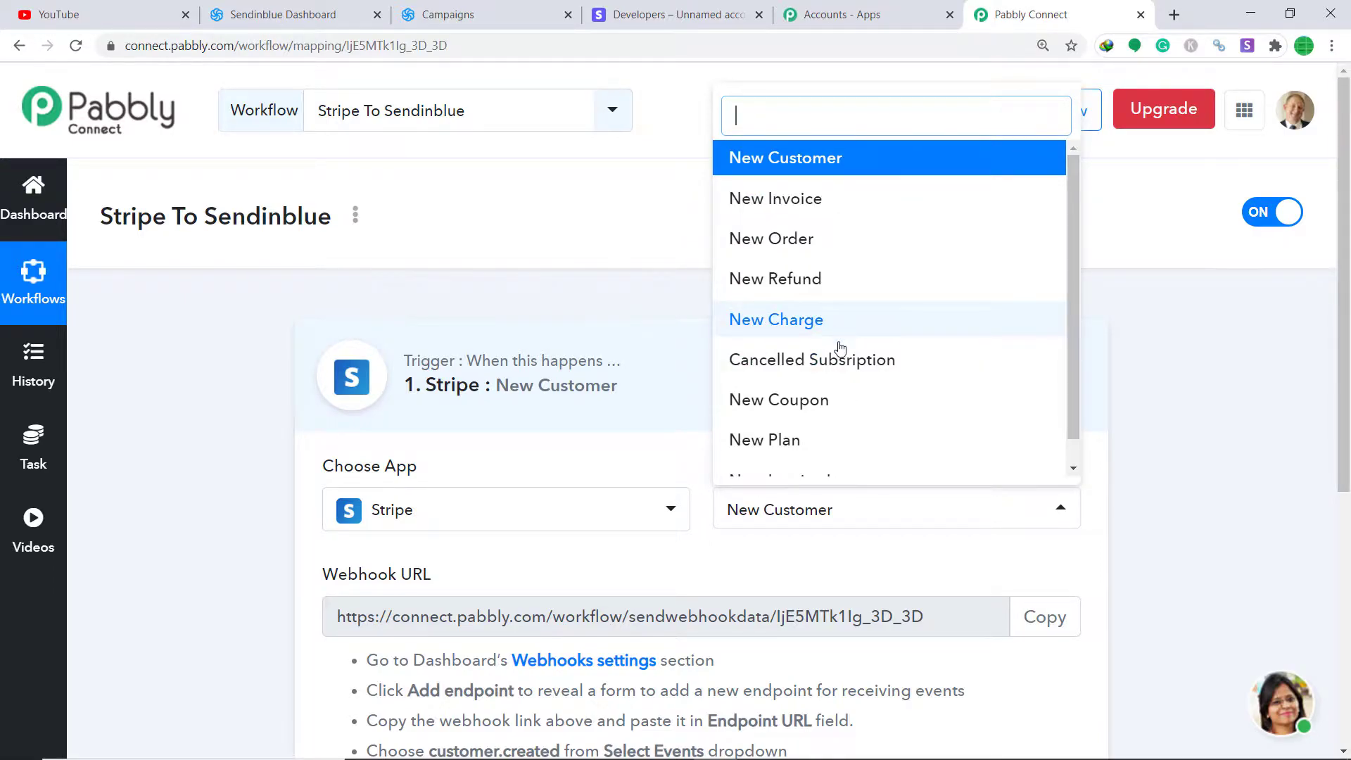
scroll(824, 359, down, 1)
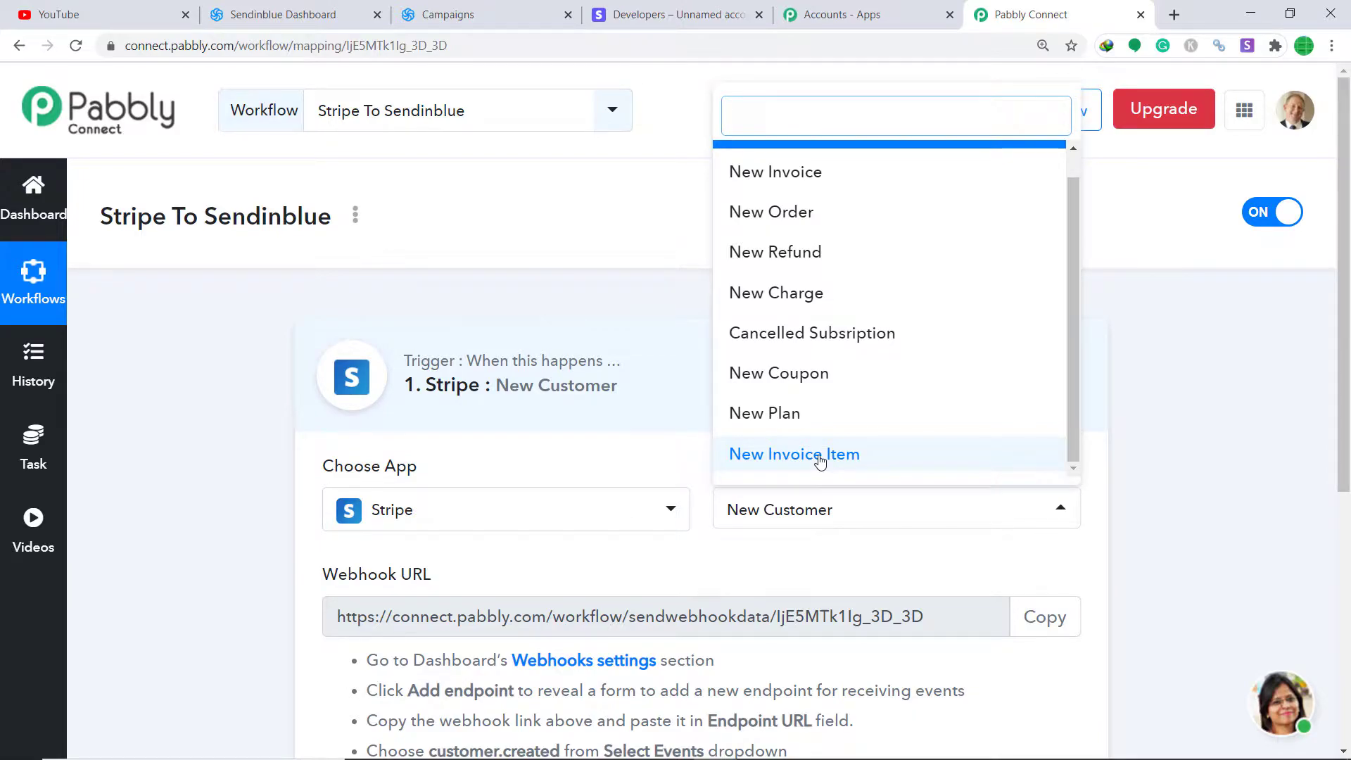
click(805, 563)
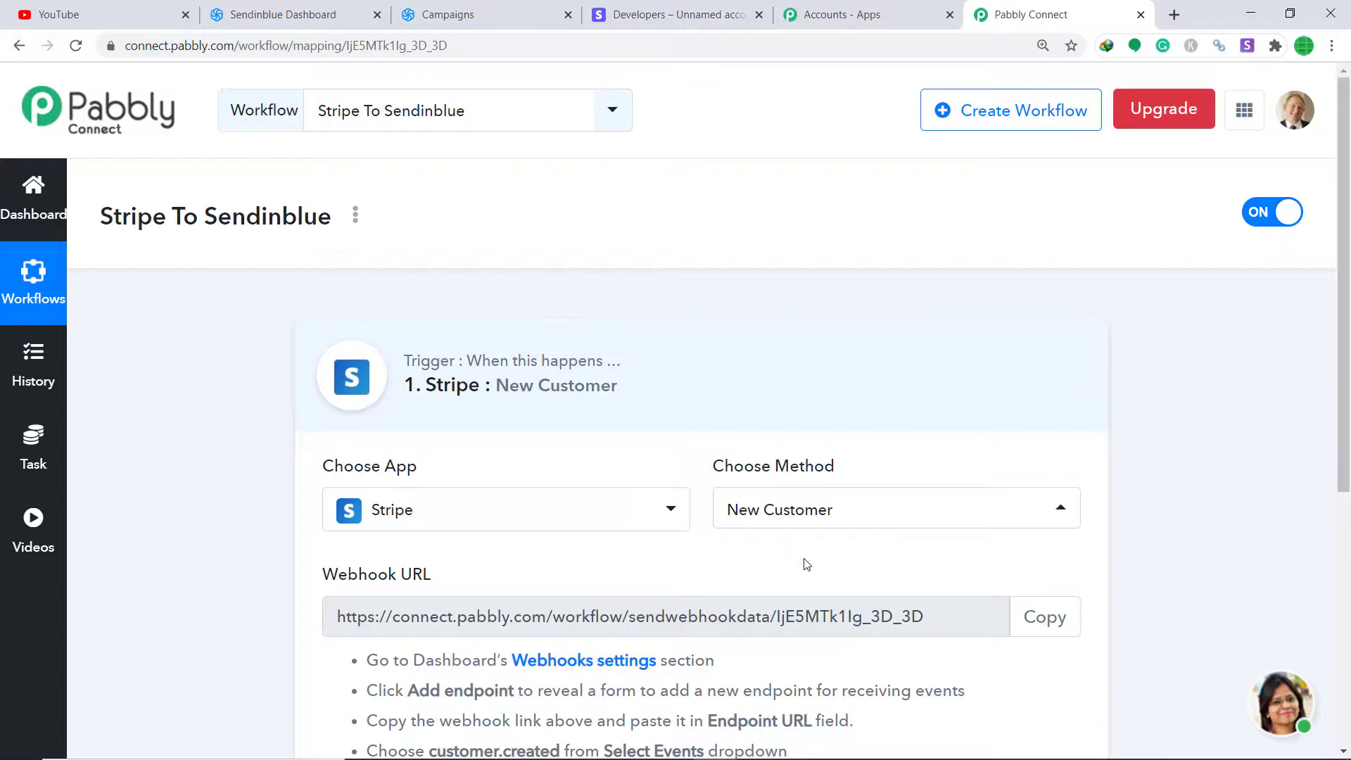
scroll(807, 564, down, 3)
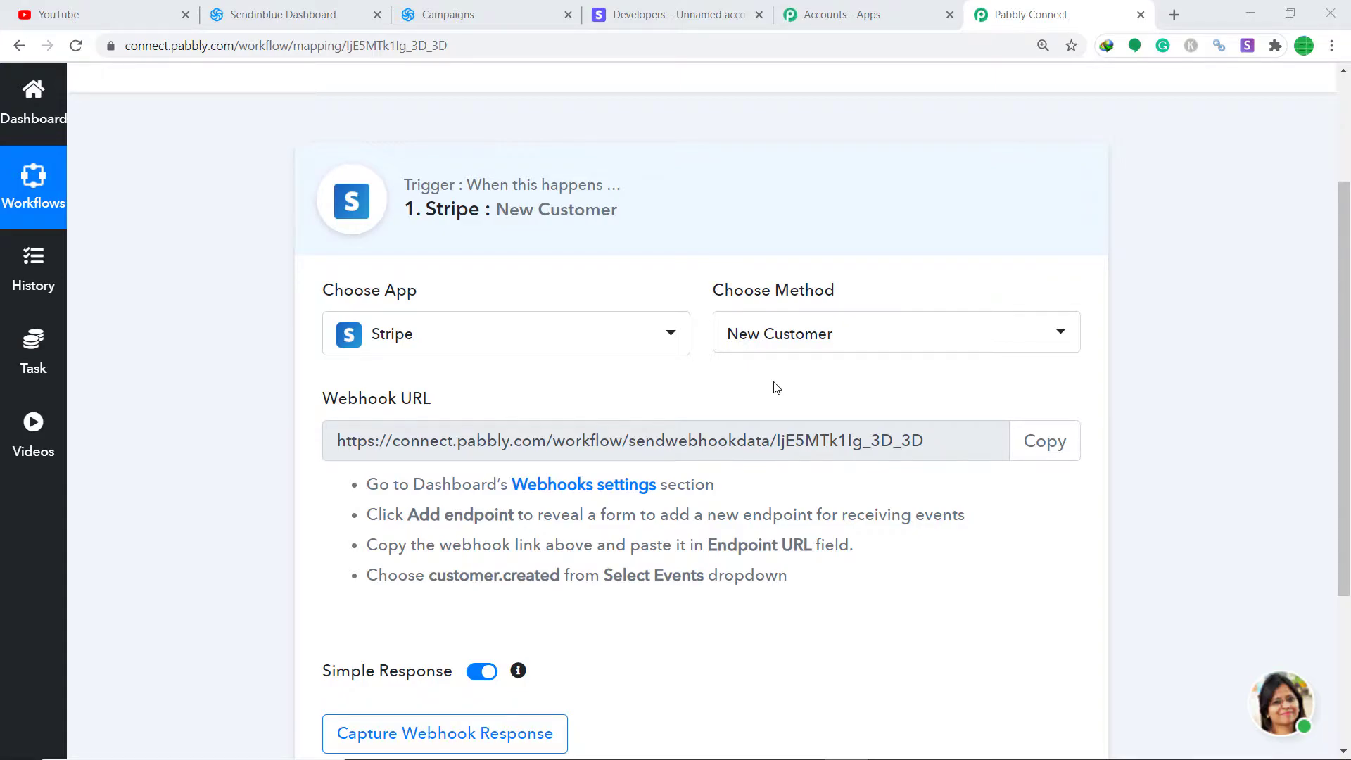
Step: Start a new Stripe webhook endpoint and paste the Pabbly workflow's webhook URL as its Endpoint URL
click(648, 14)
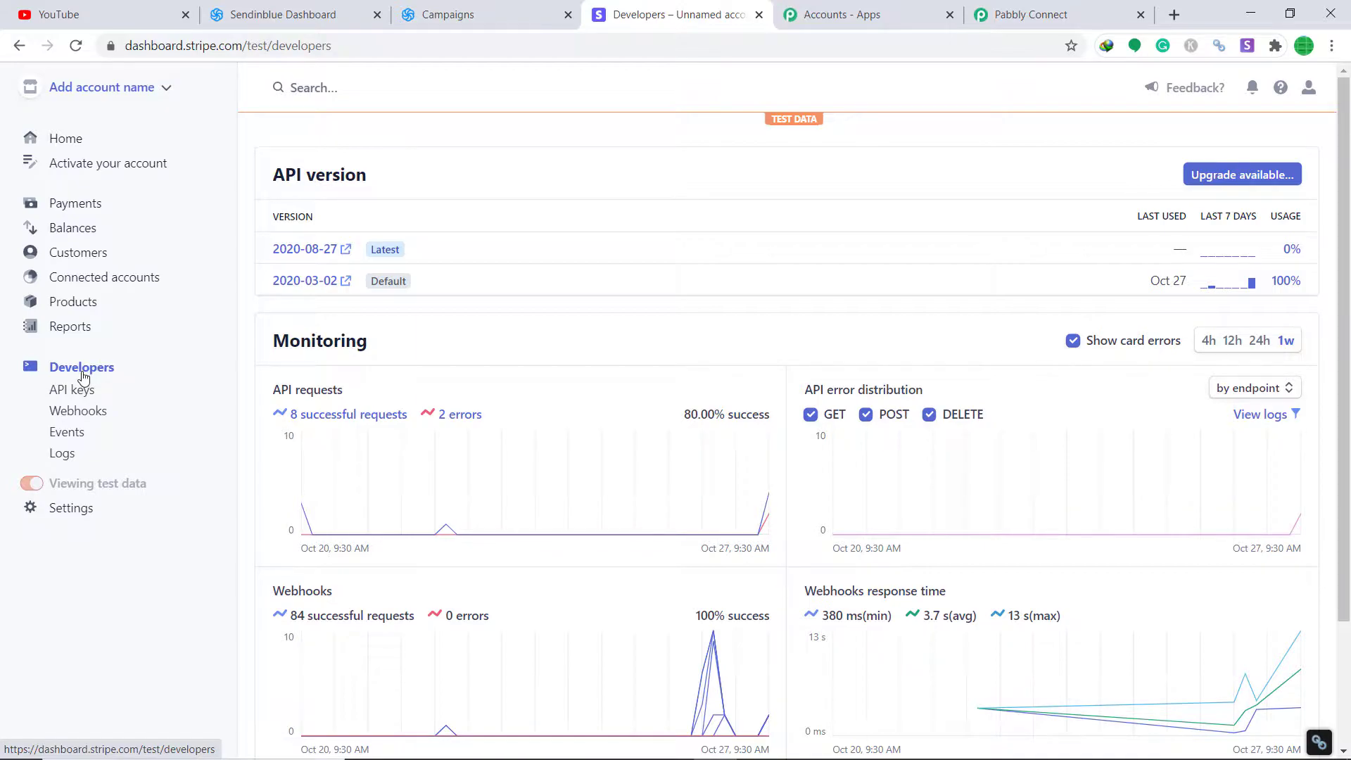
click(91, 412)
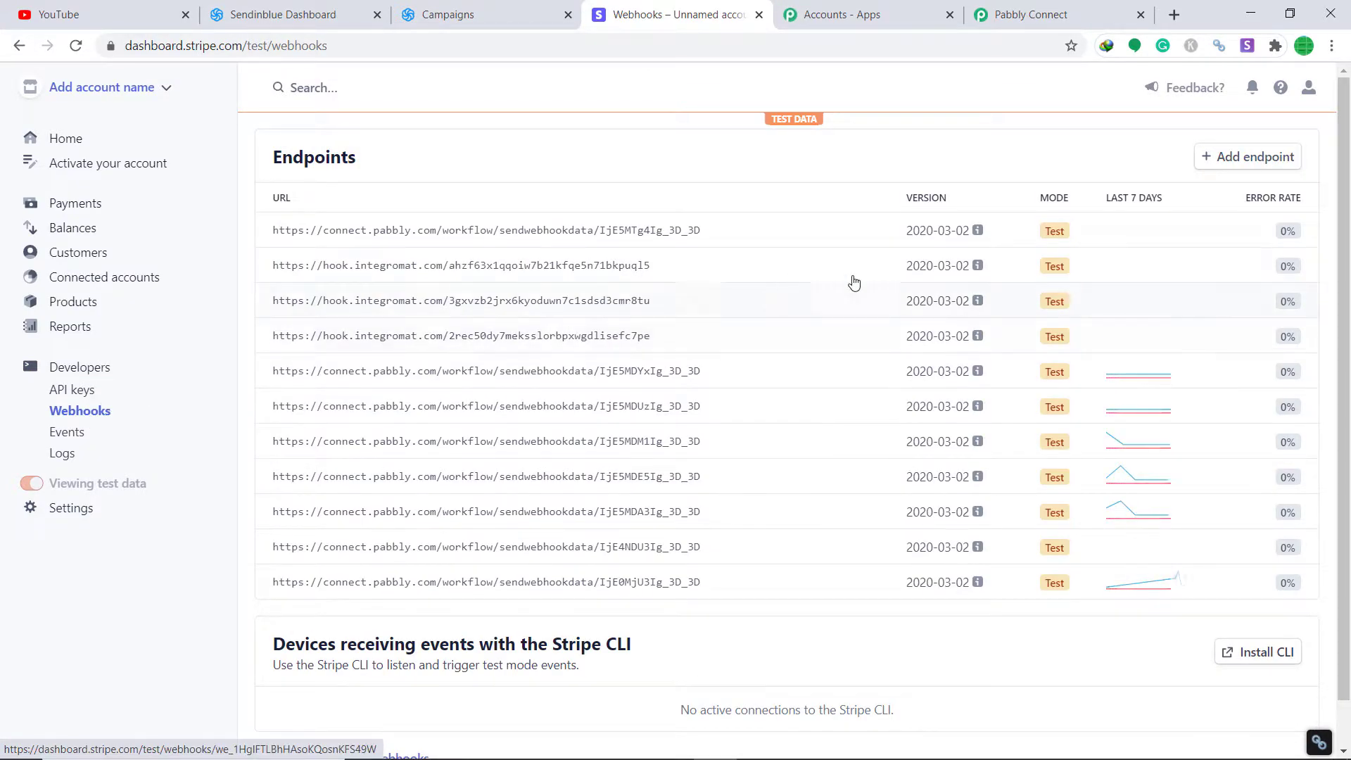
click(1234, 160)
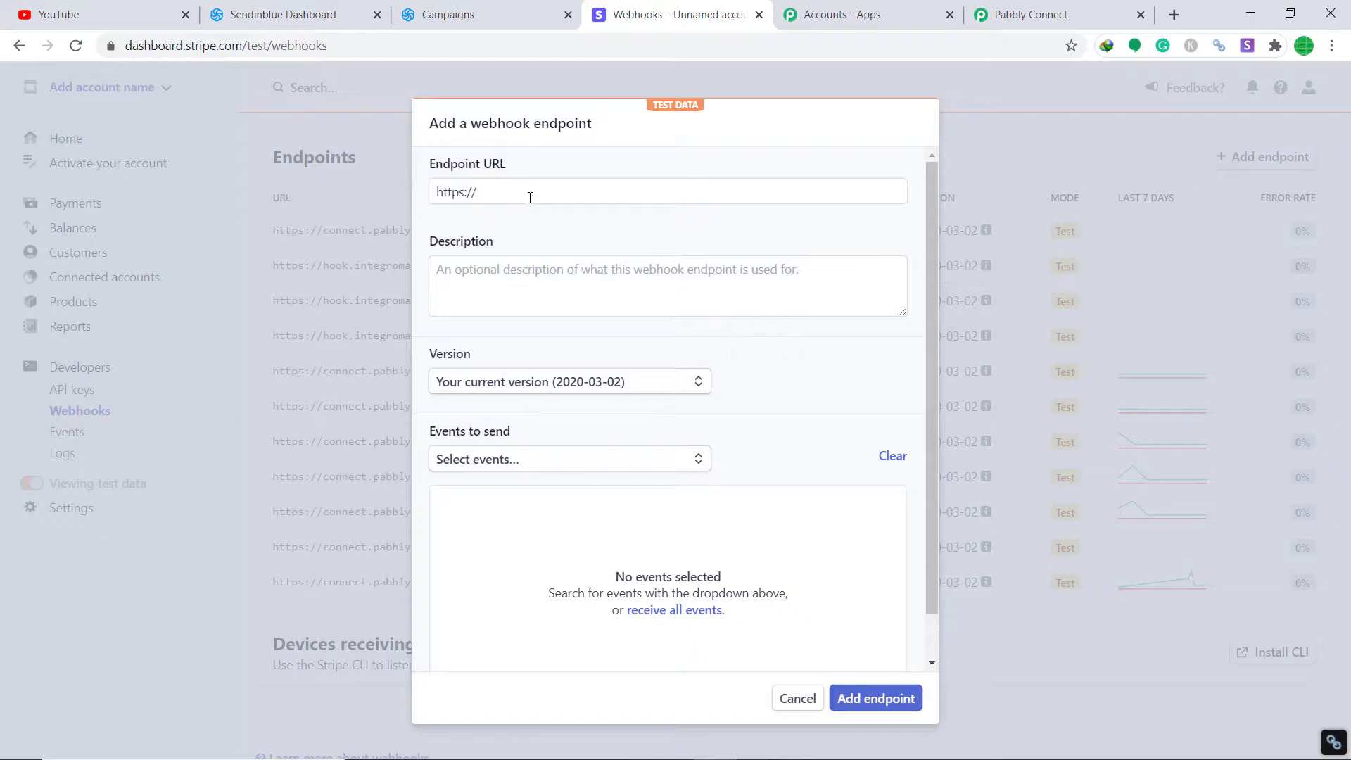
click(1064, 14)
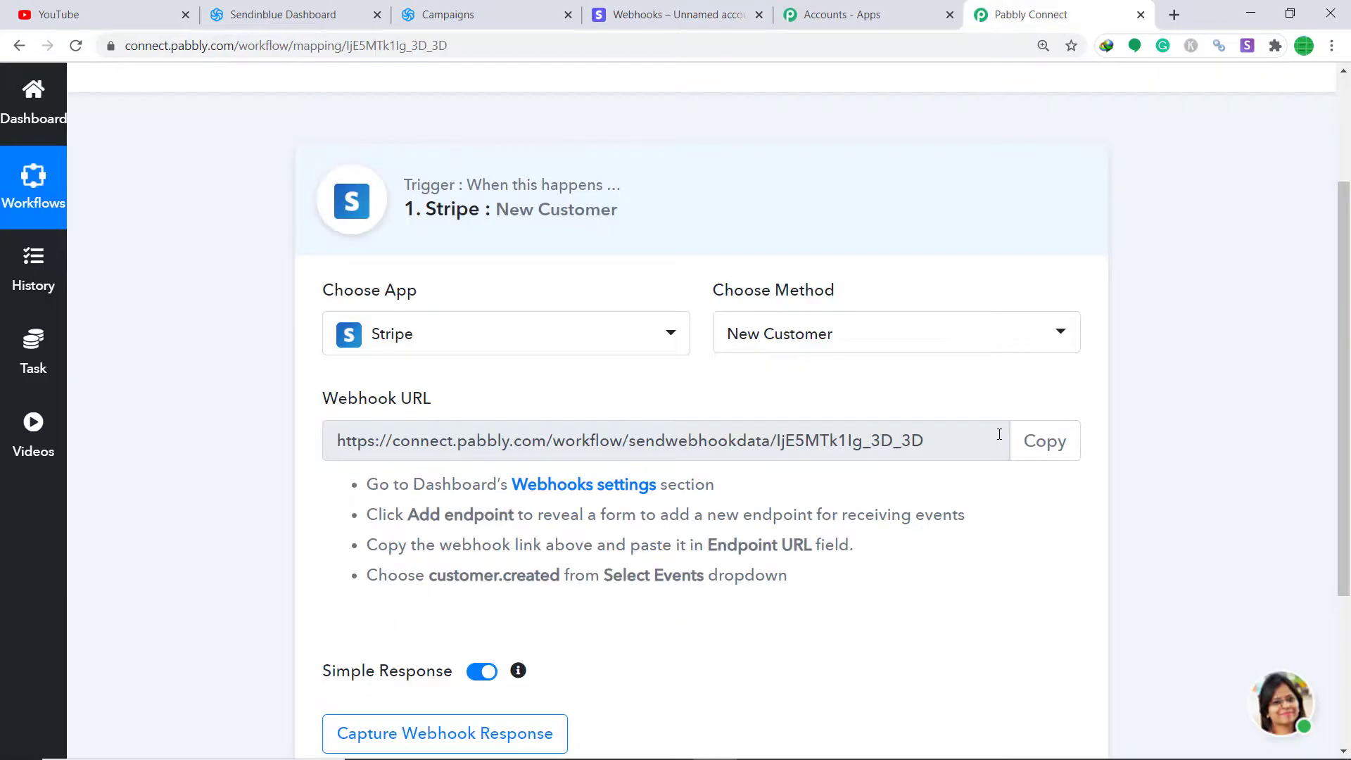
click(1043, 451)
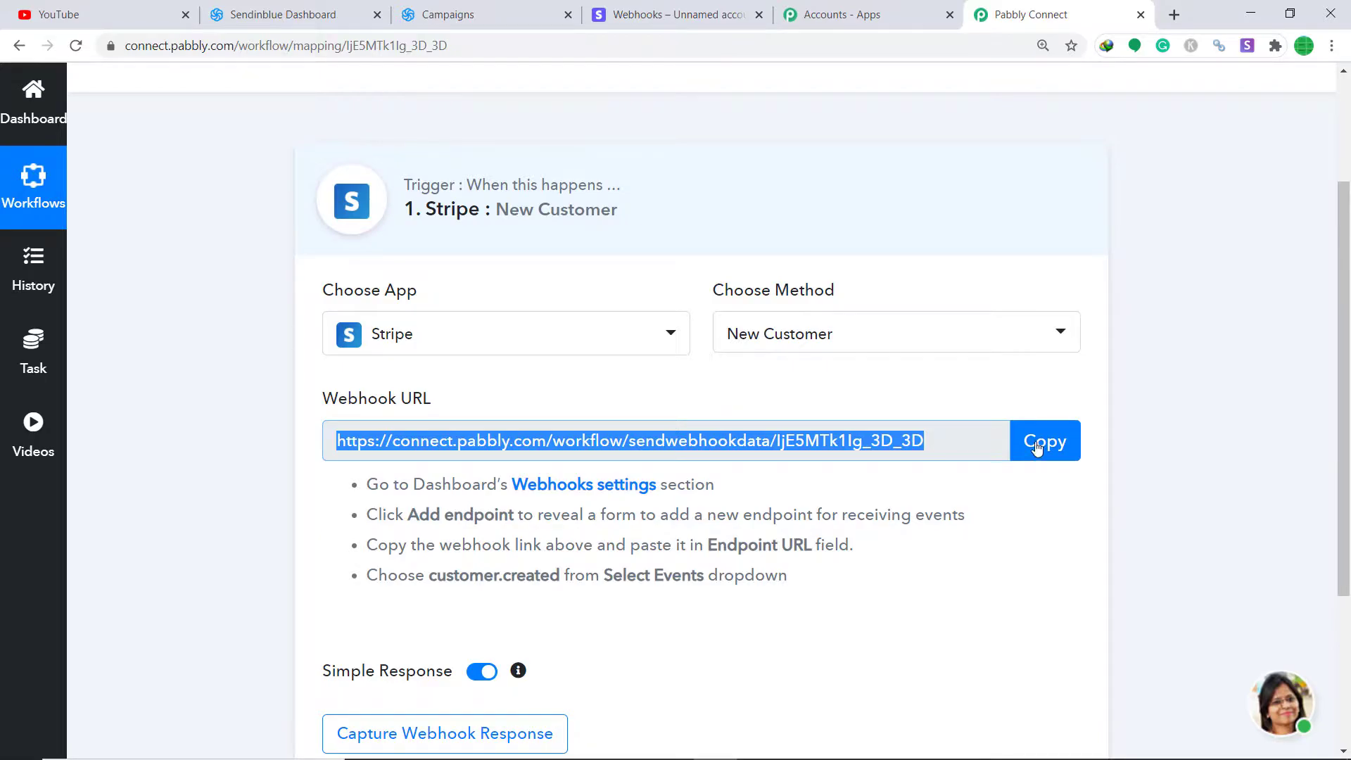
click(672, 14)
triple_click(540, 190)
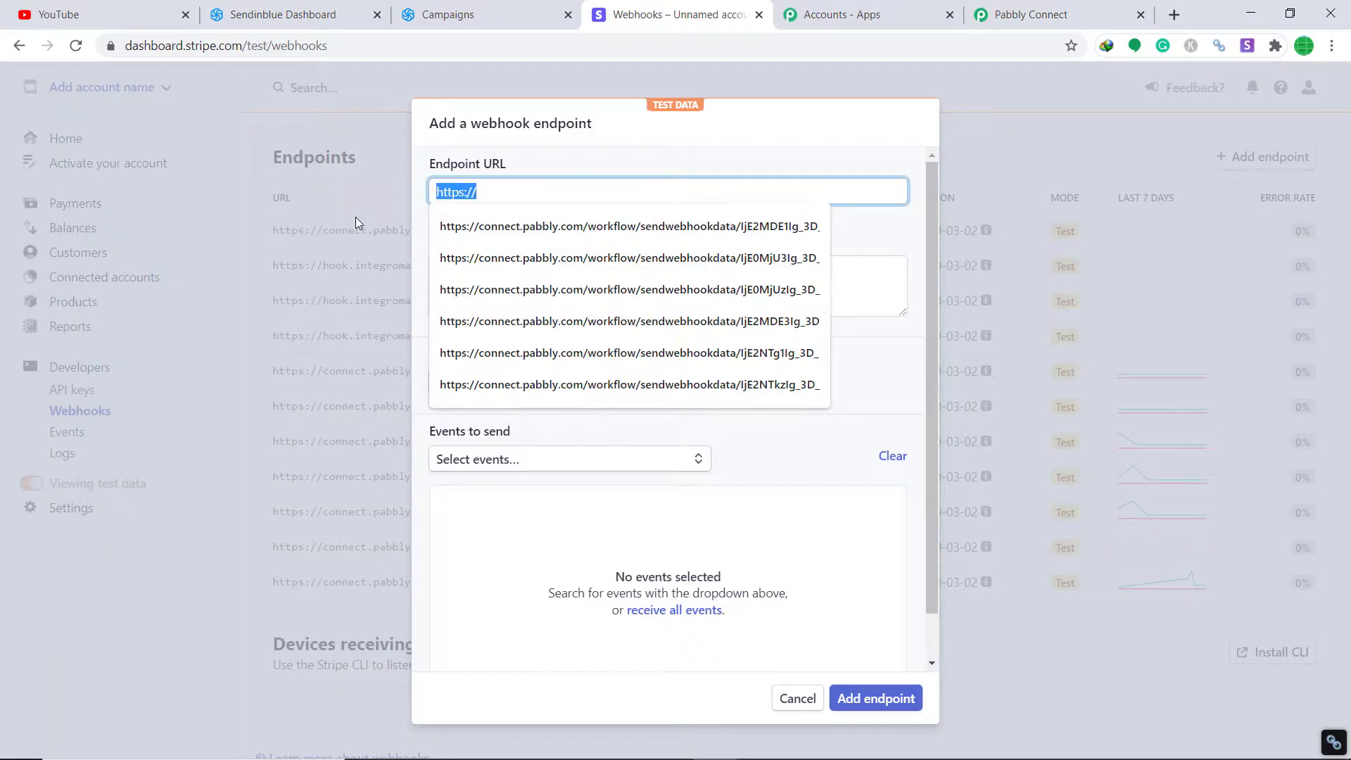
key(BackSpace)
key(ctrl+v)
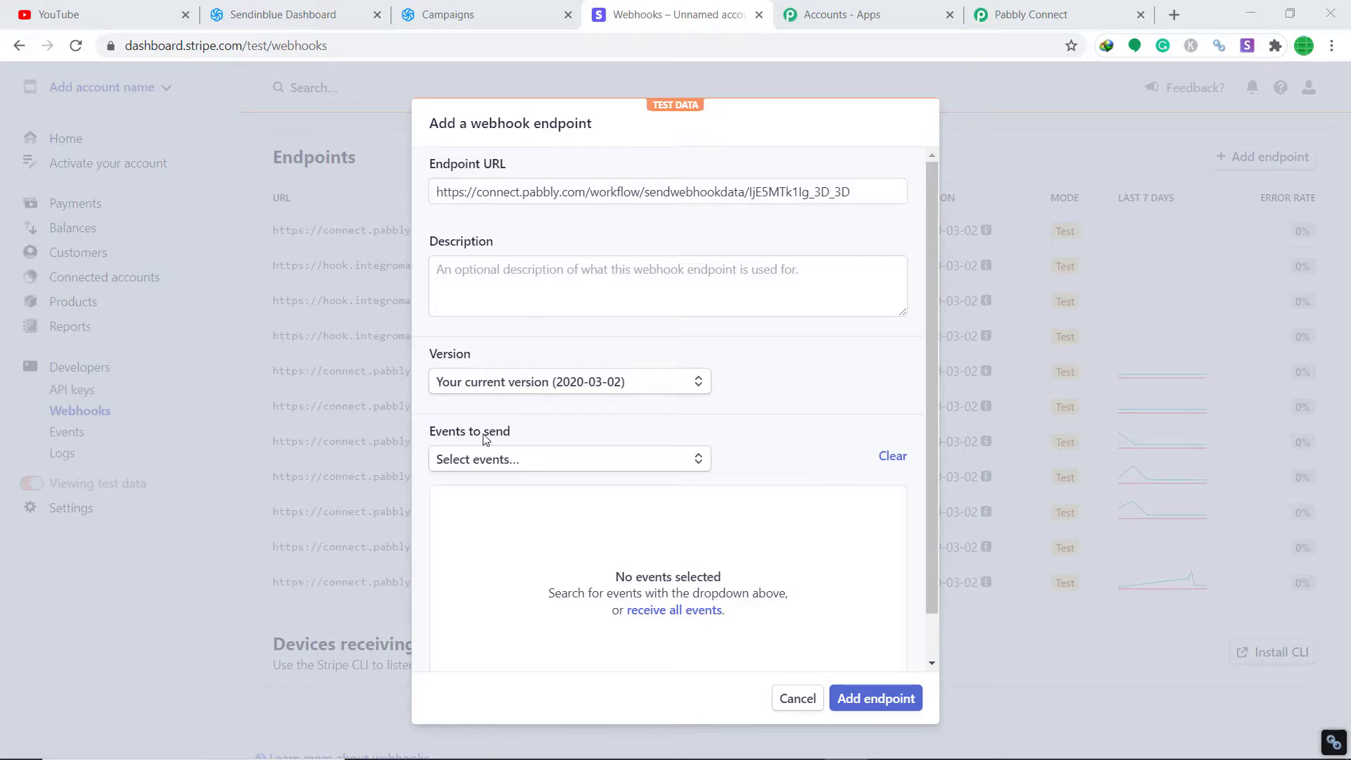
Step: Select customer.created as the only event to send and save the endpoint
click(505, 466)
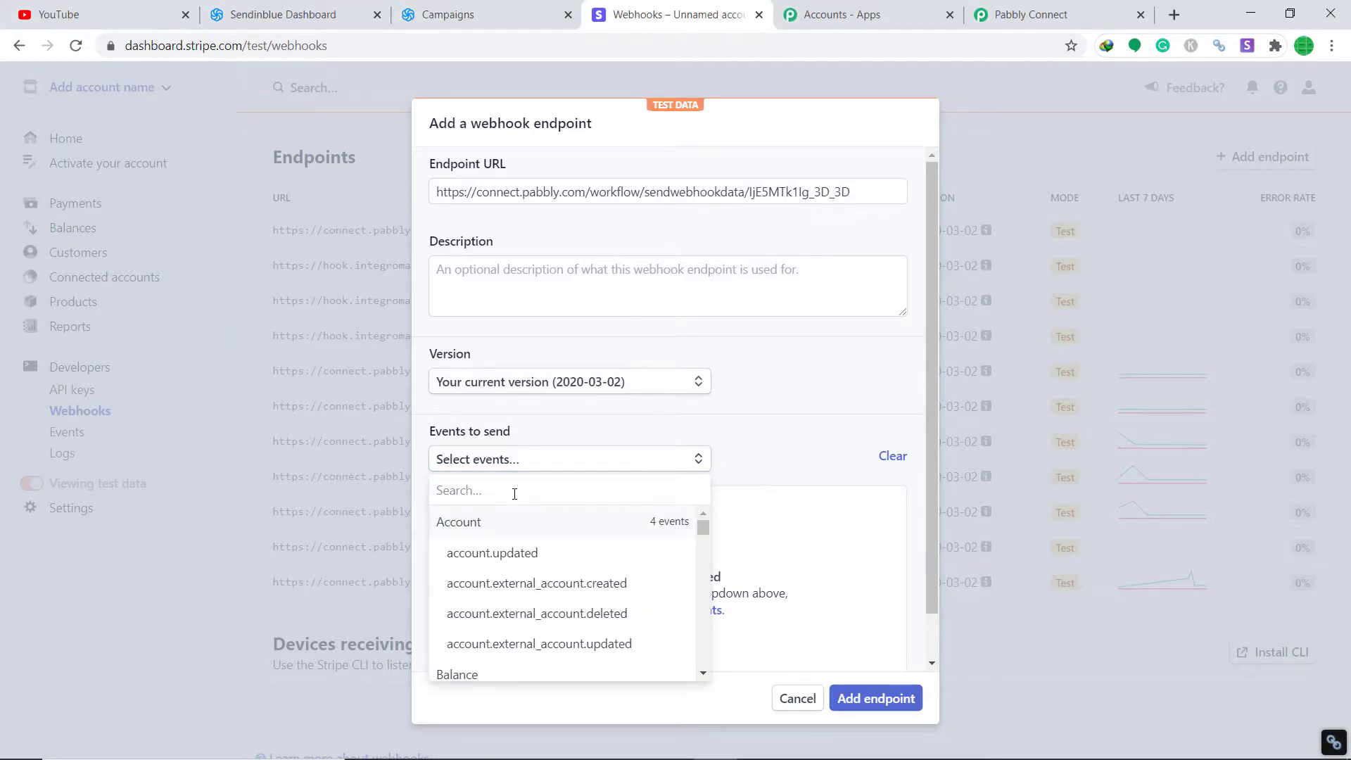
scroll(563, 570, down, 2)
scroll(578, 583, down, 8)
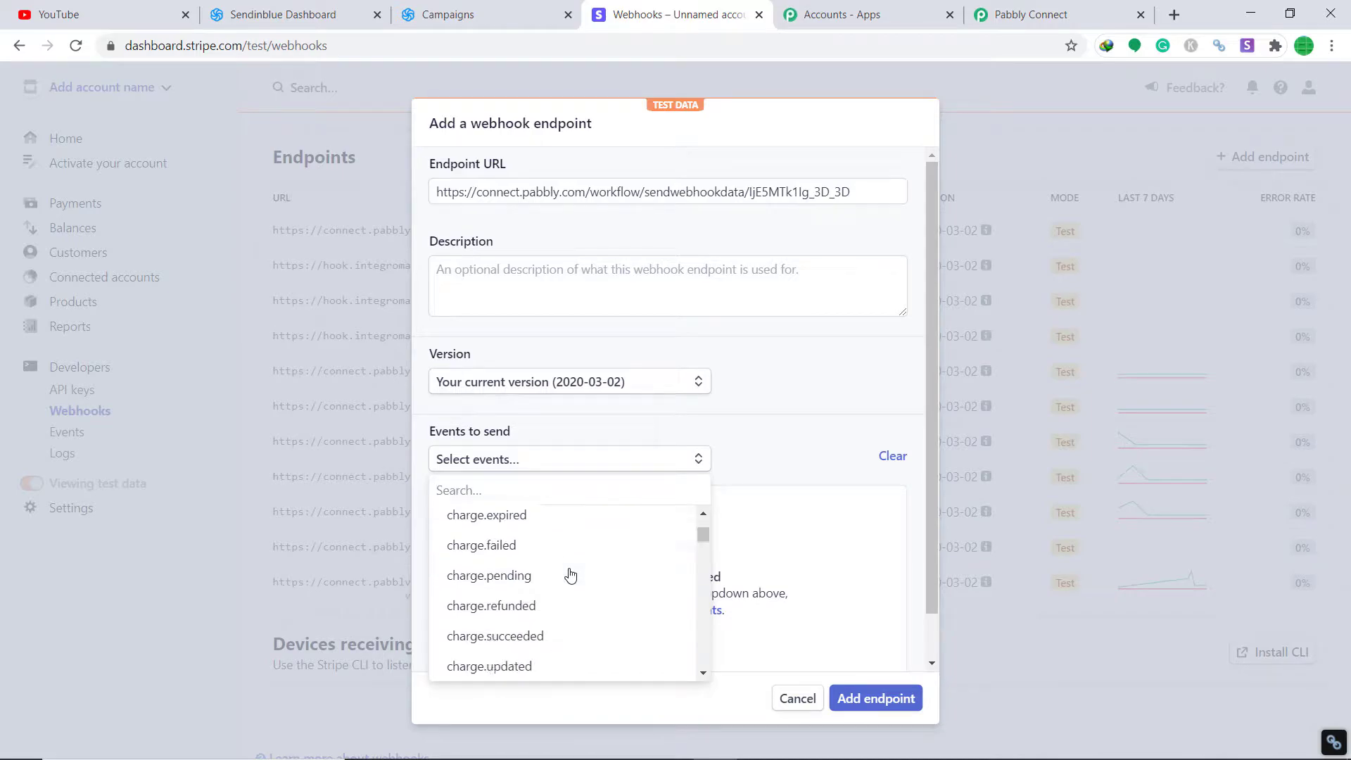
scroll(568, 572, down, 6)
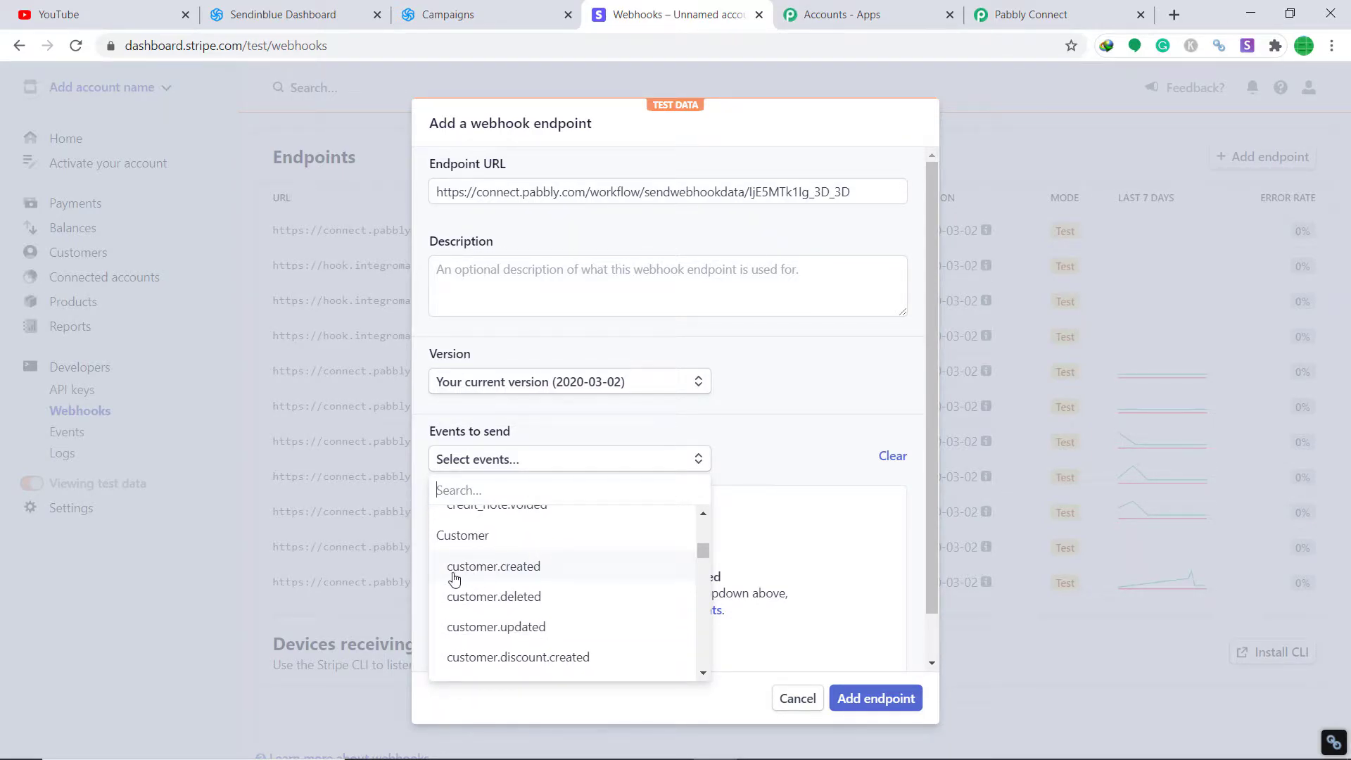
click(530, 573)
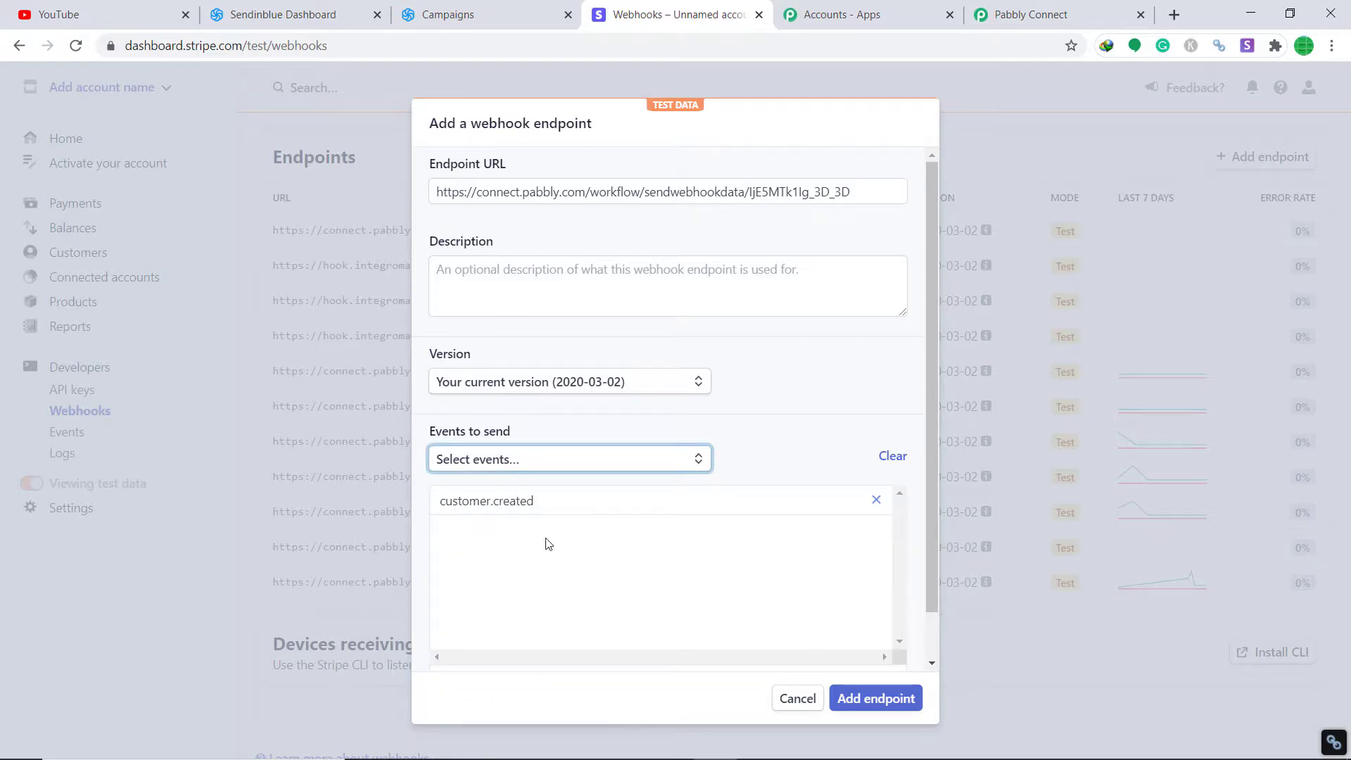
click(864, 710)
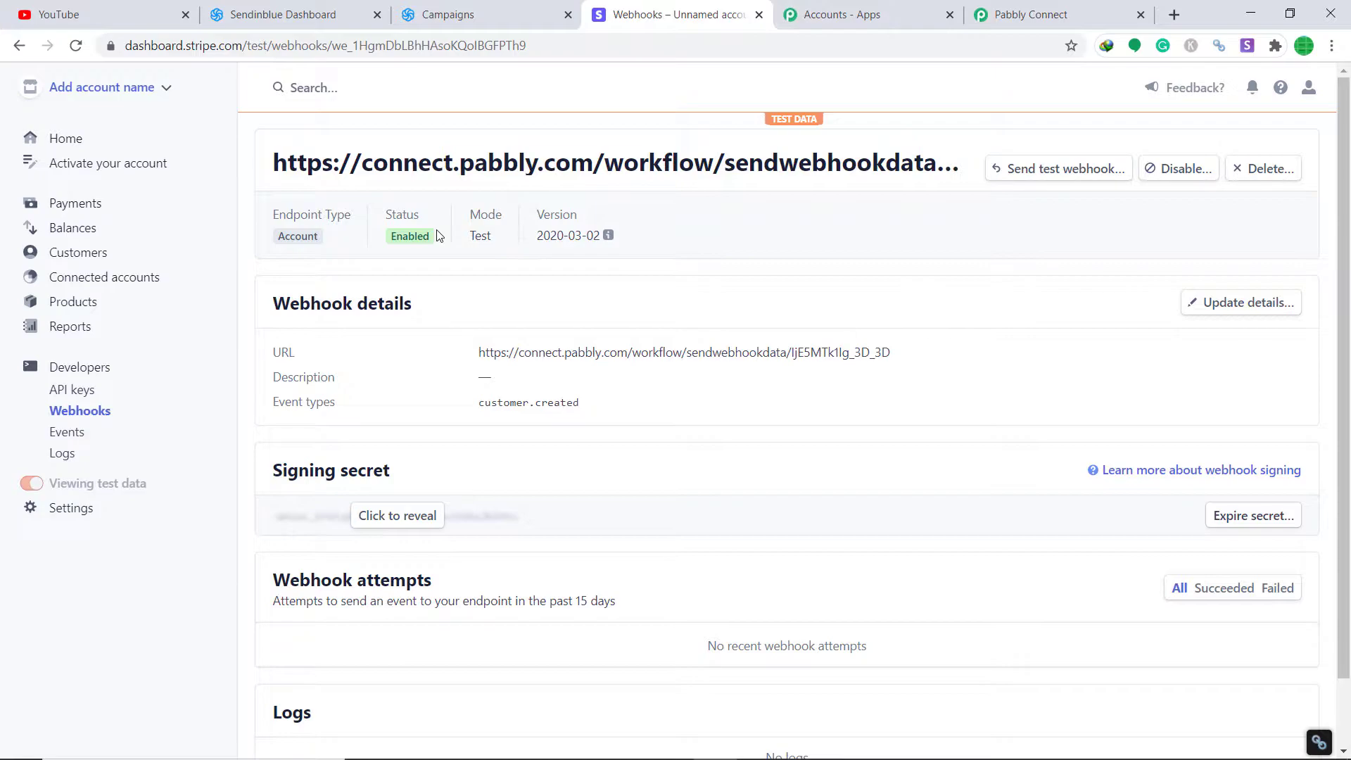
Step: Start capturing the webhook response in Pabbly, then return to the Stripe endpoint page
click(1068, 6)
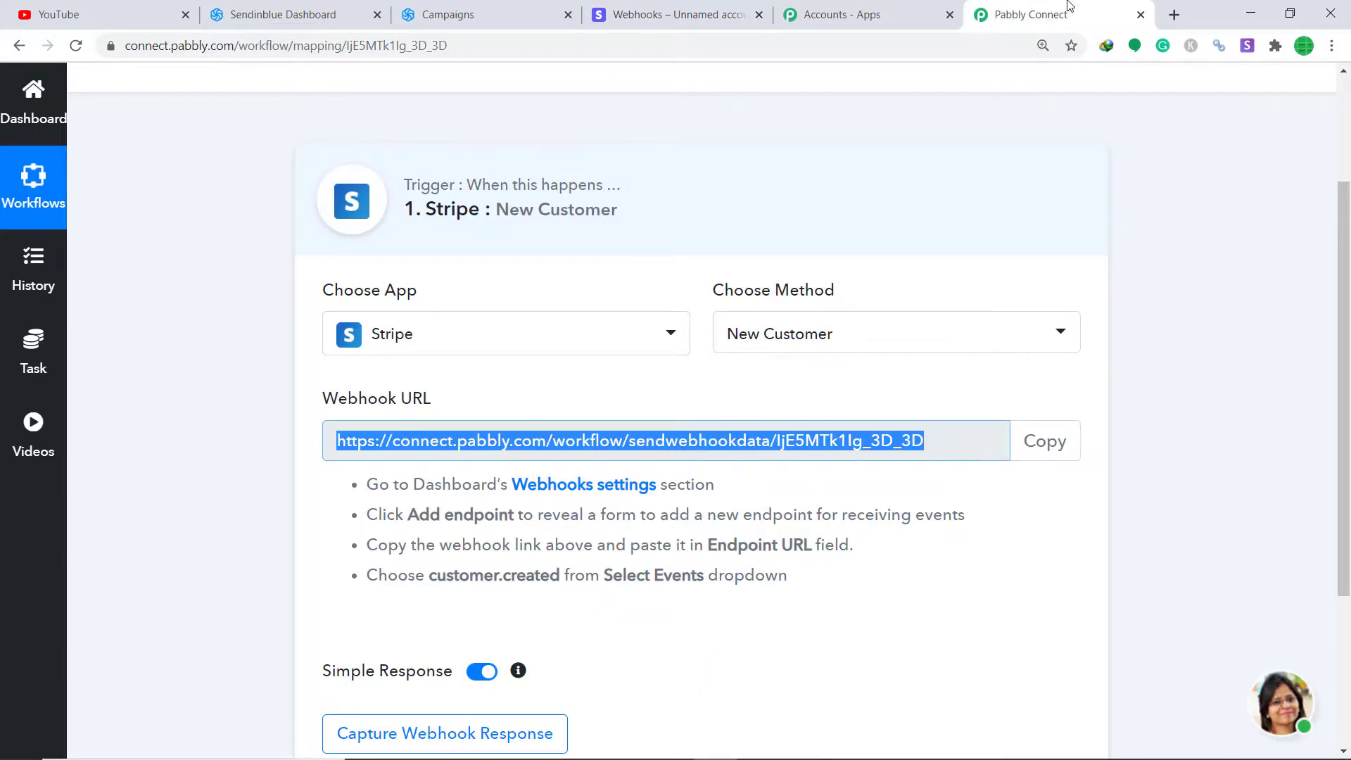
scroll(1346, 423, down, 3)
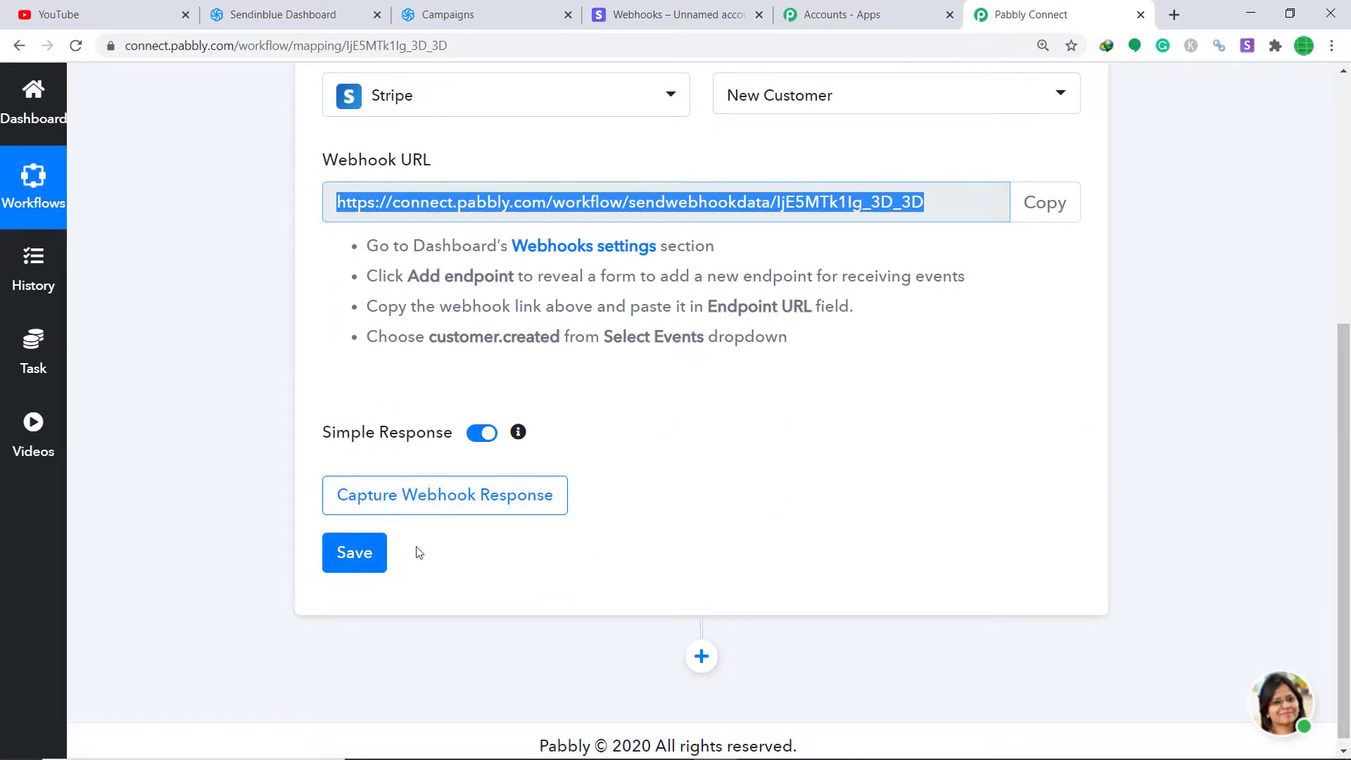
click(487, 496)
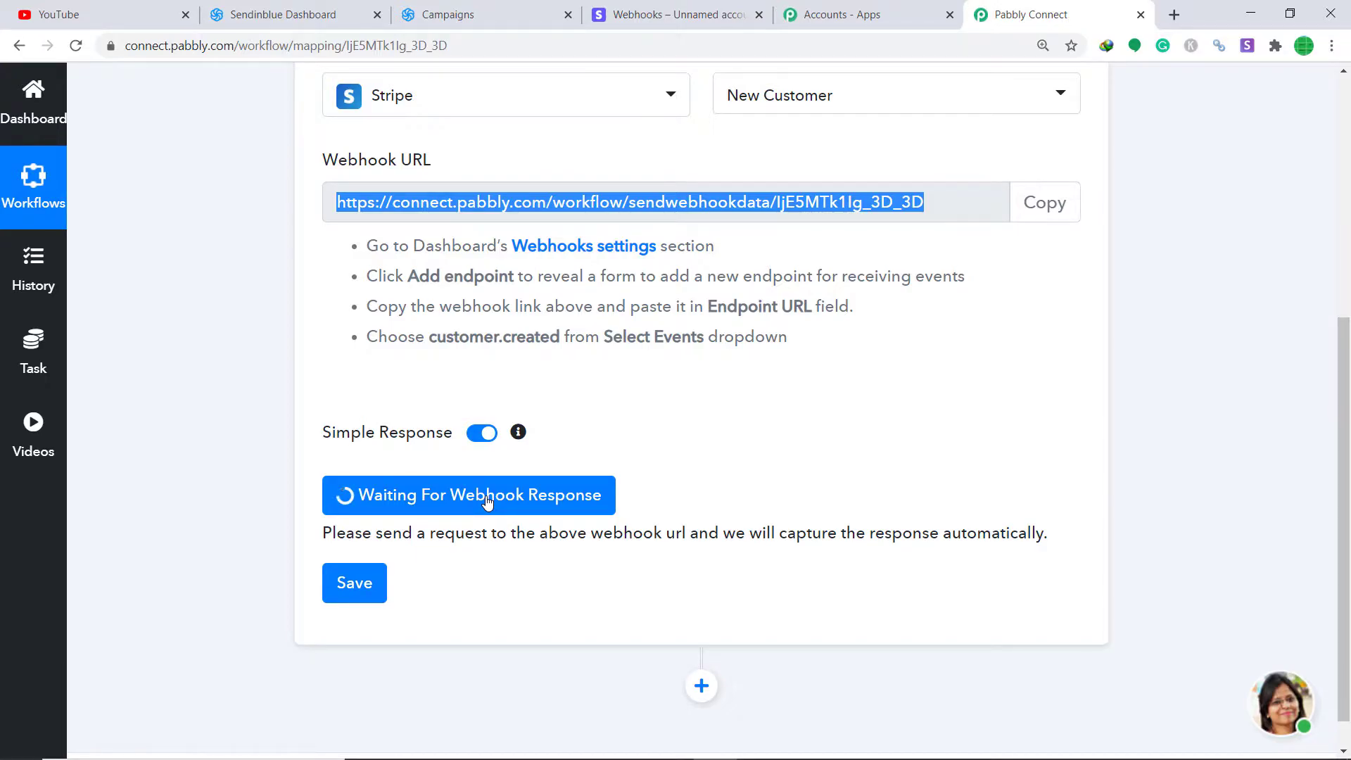
click(668, 14)
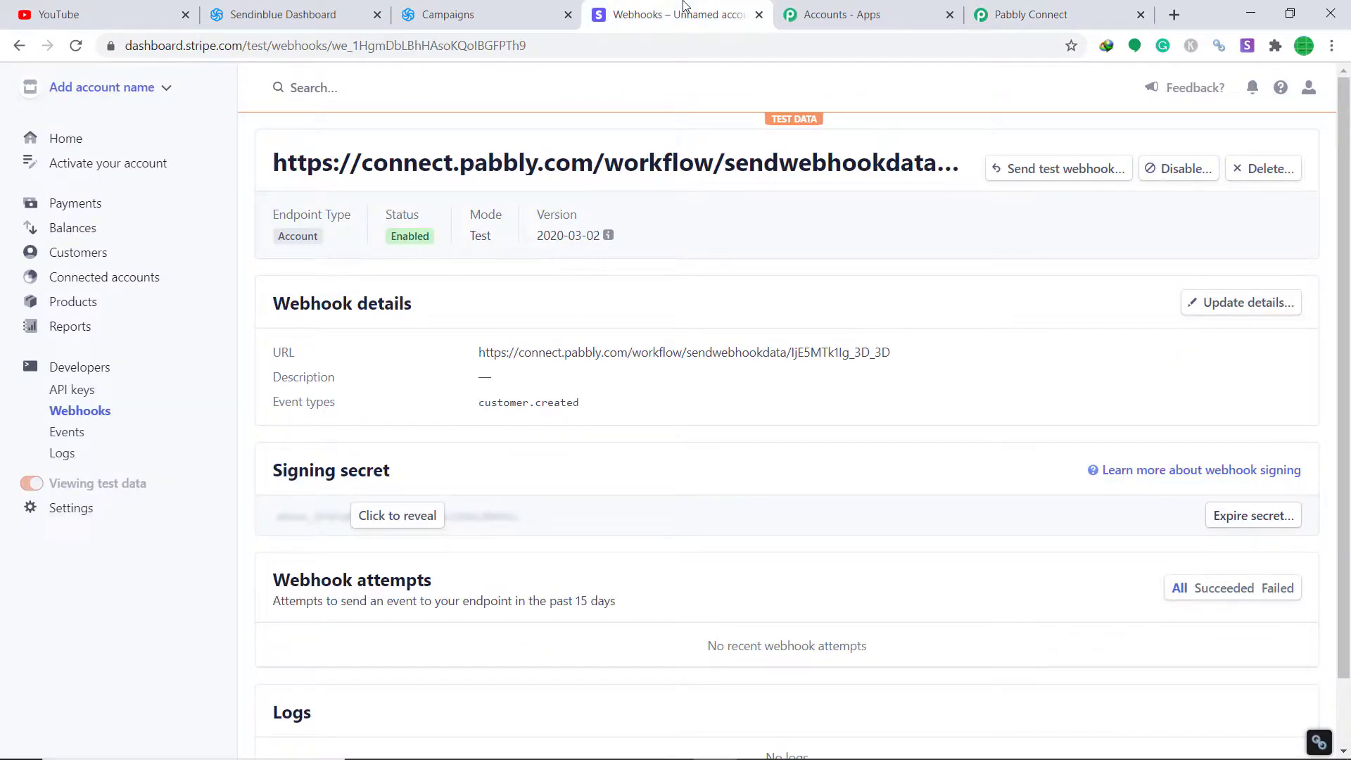
Step: Start a new Stripe customer and fill in the customer's name, account email and phone number
click(62, 255)
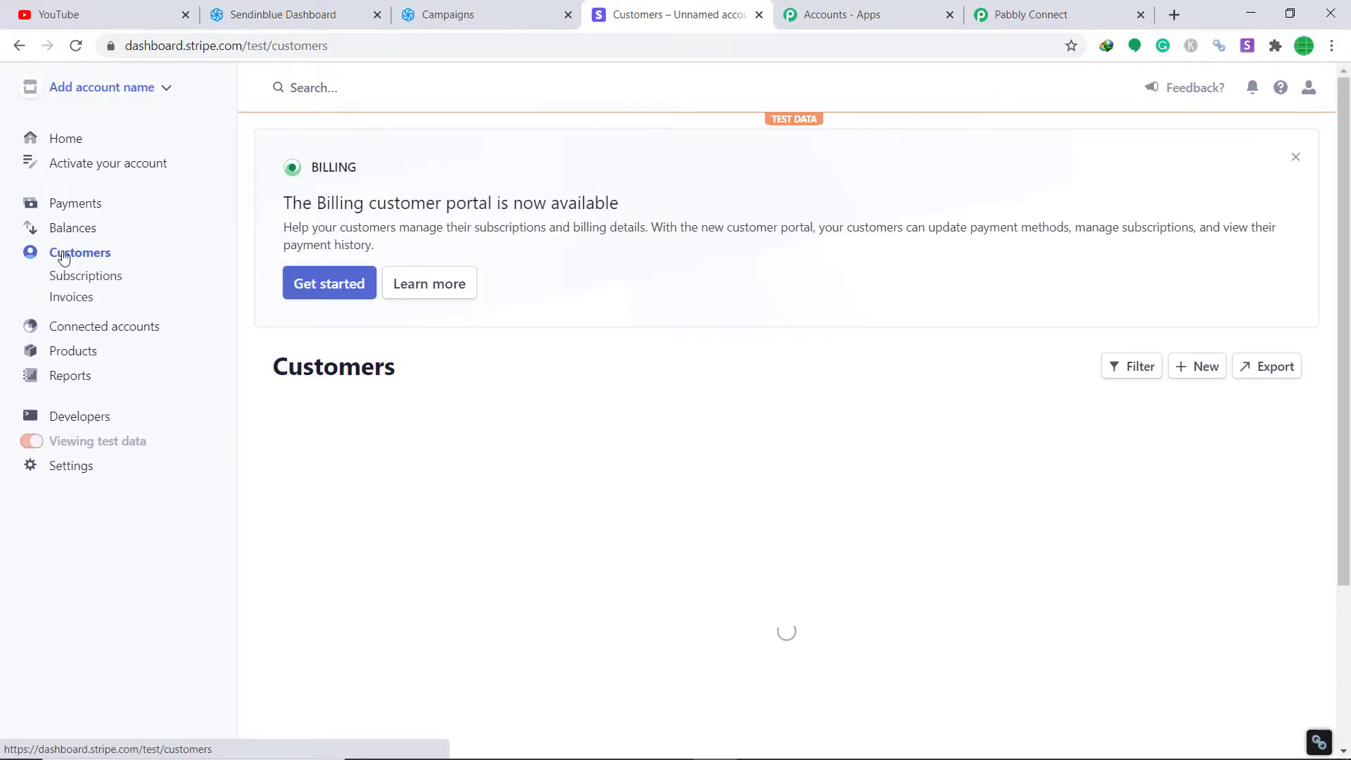
click(1207, 371)
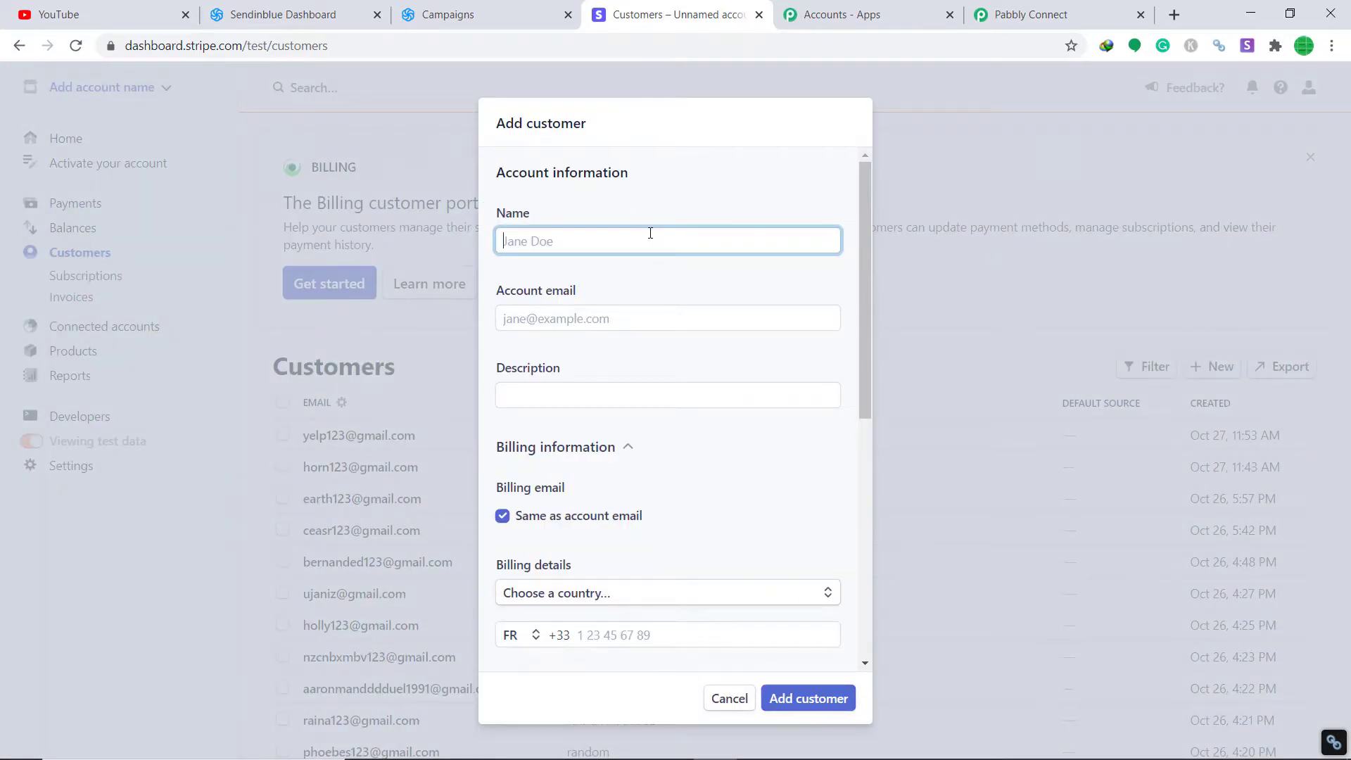
text(Macy)
click(641, 314)
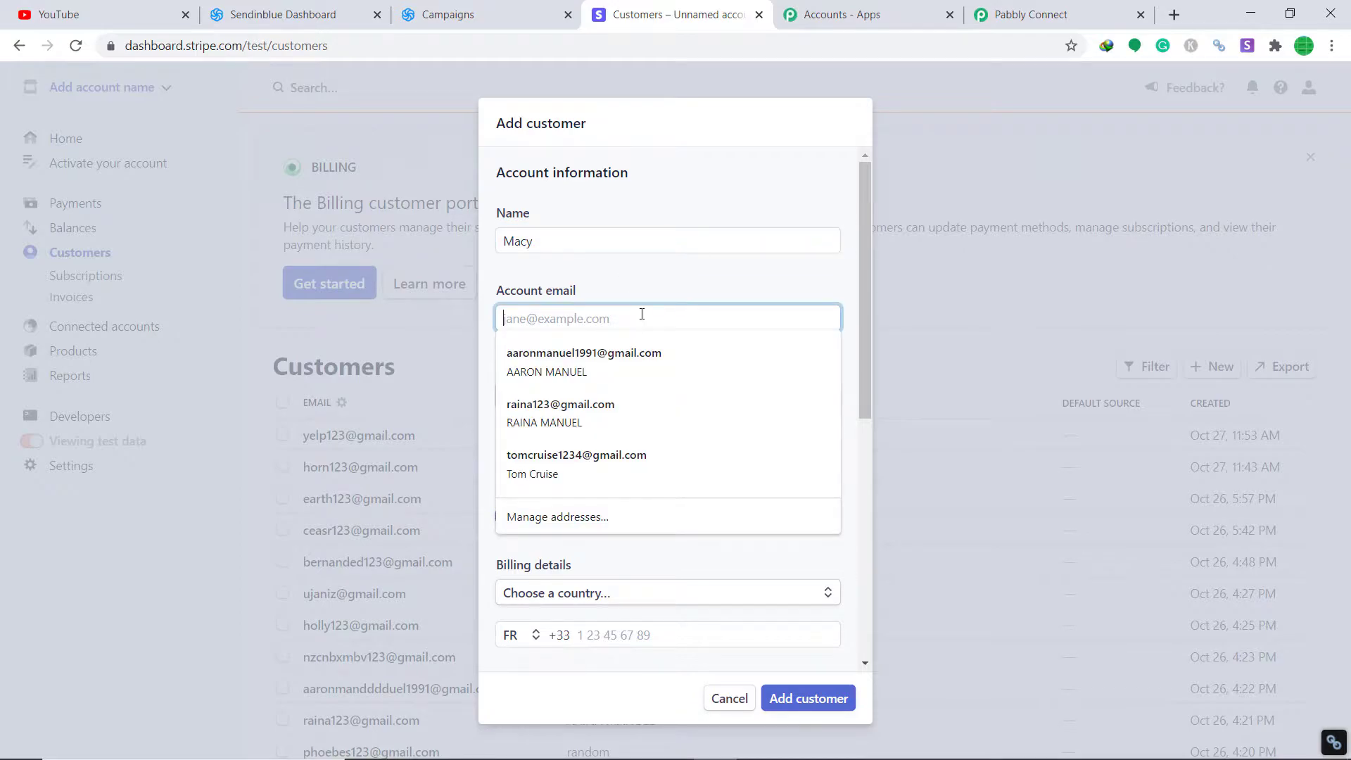
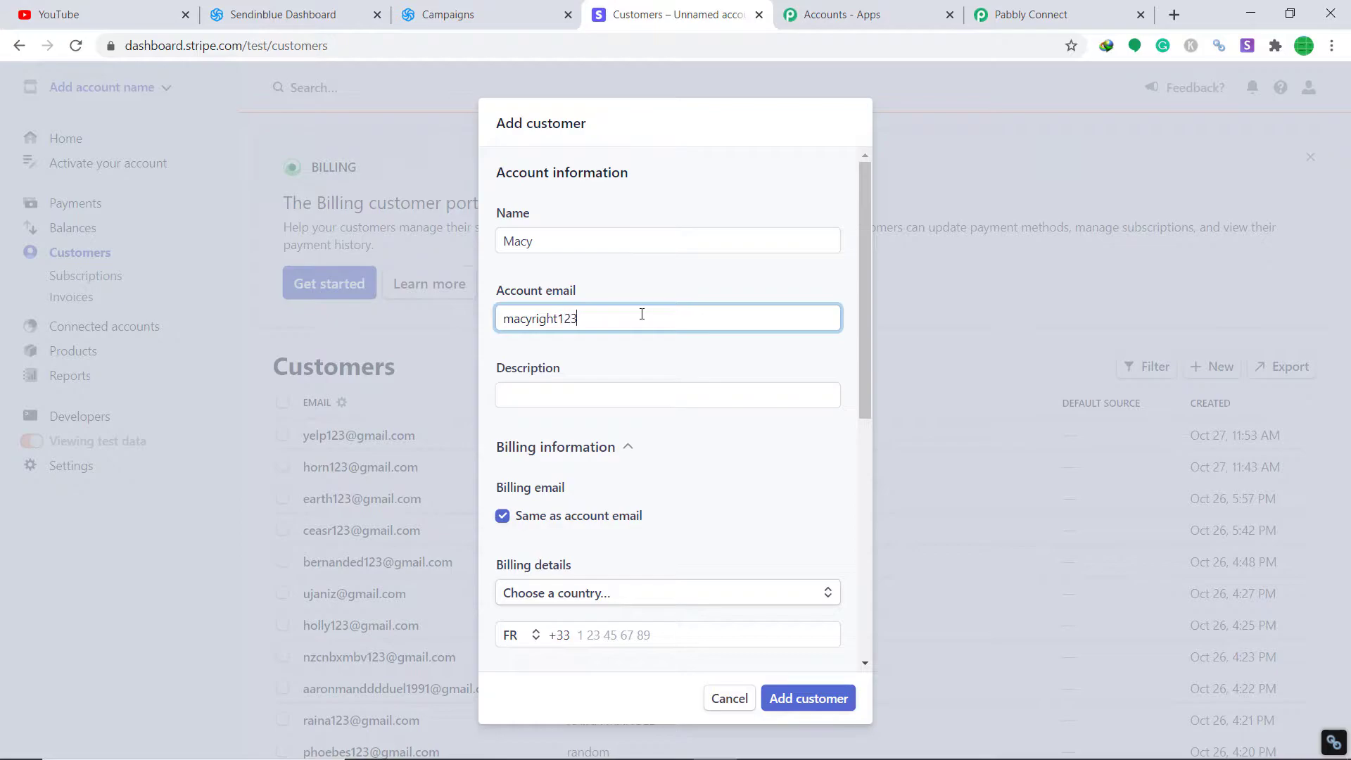
scroll(644, 321, down, 3)
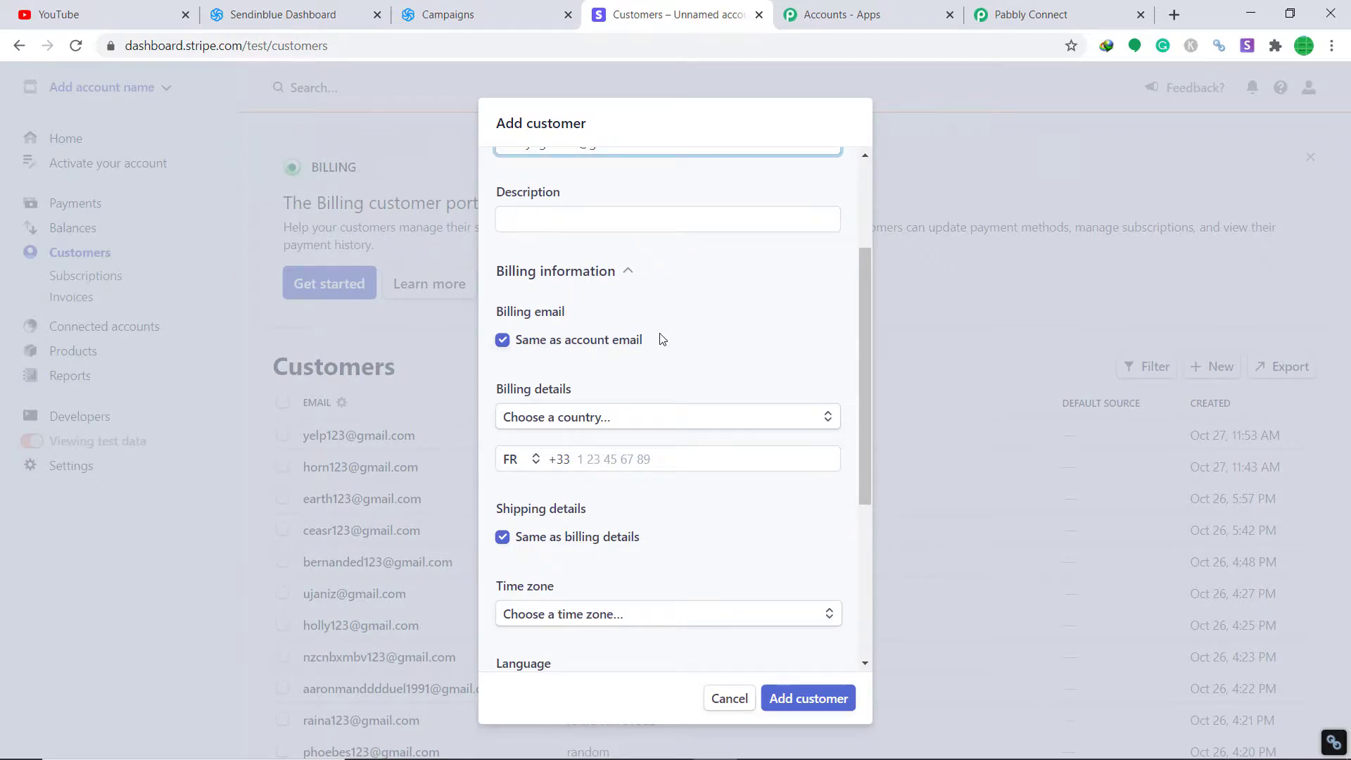
scroll(662, 343, down, 1)
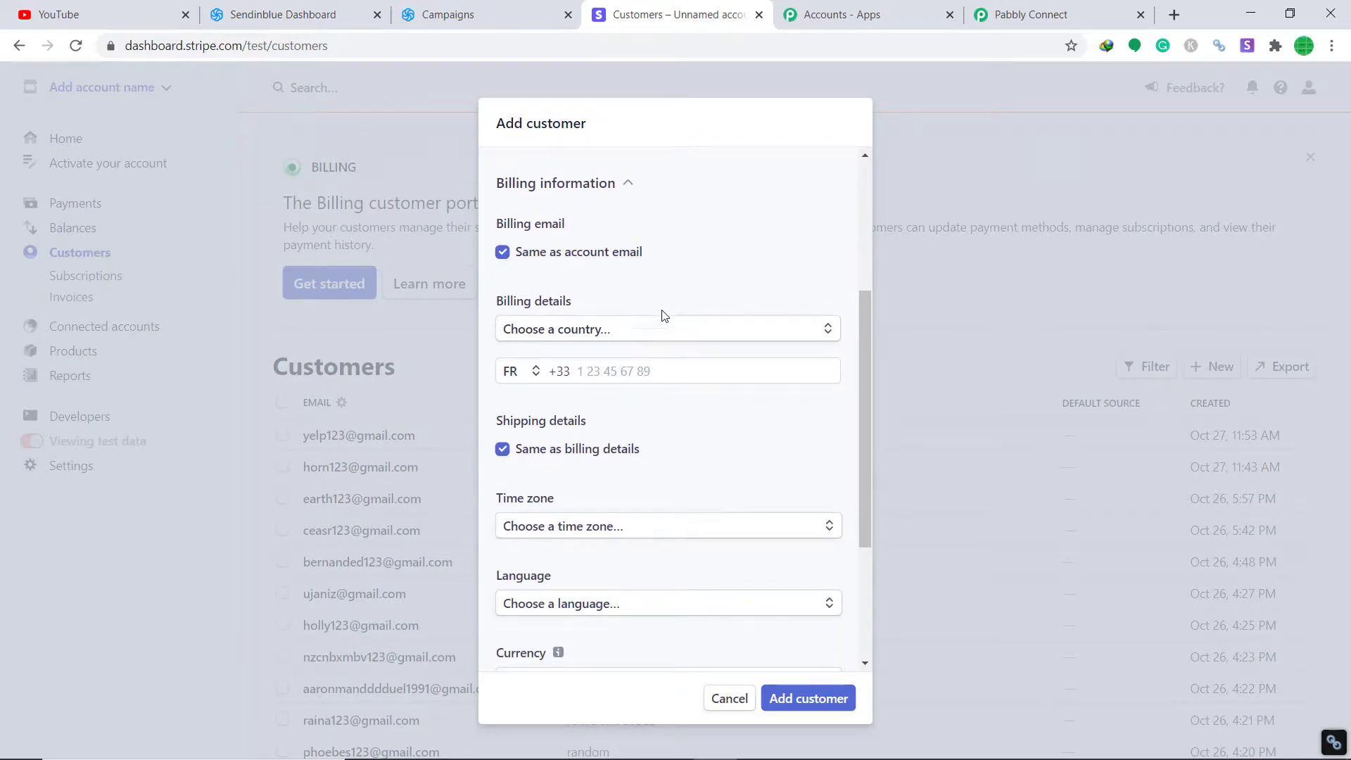
scroll(669, 302, down, 2)
click(610, 197)
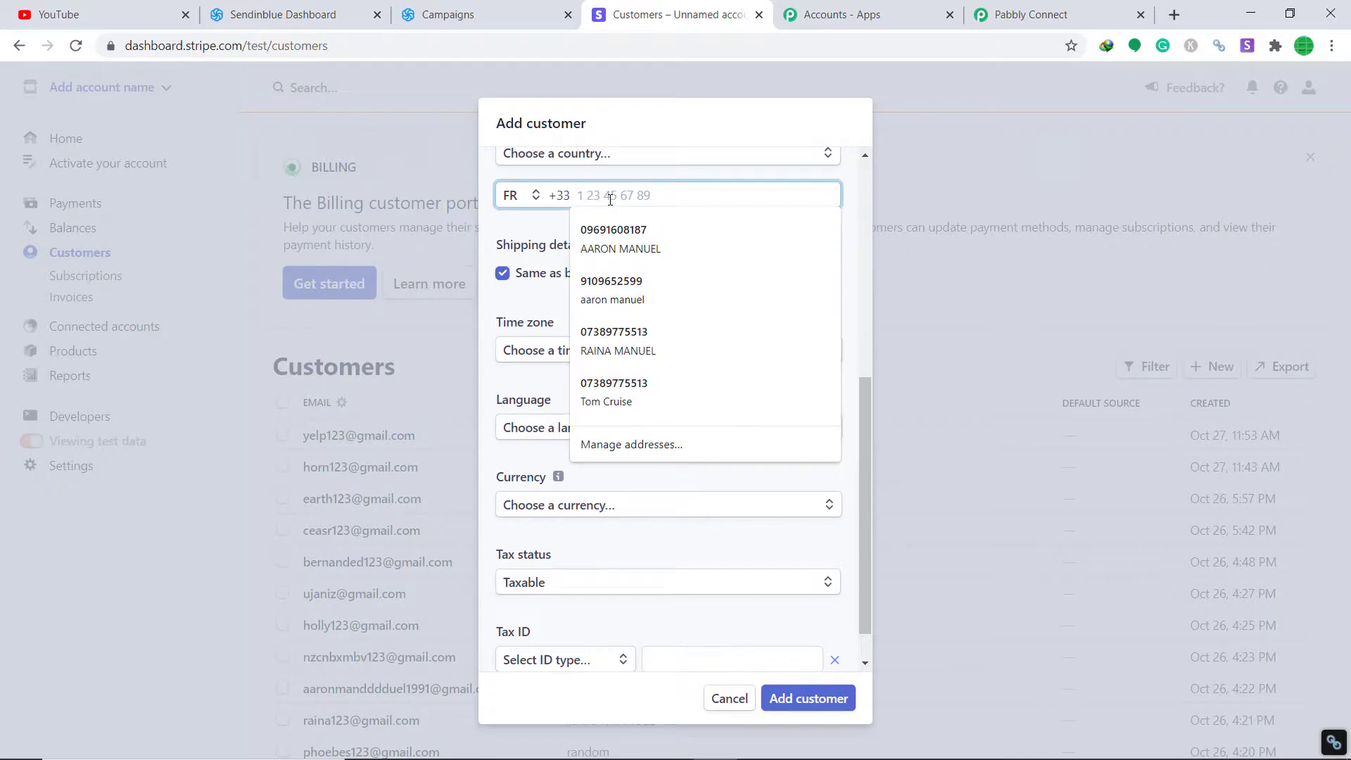
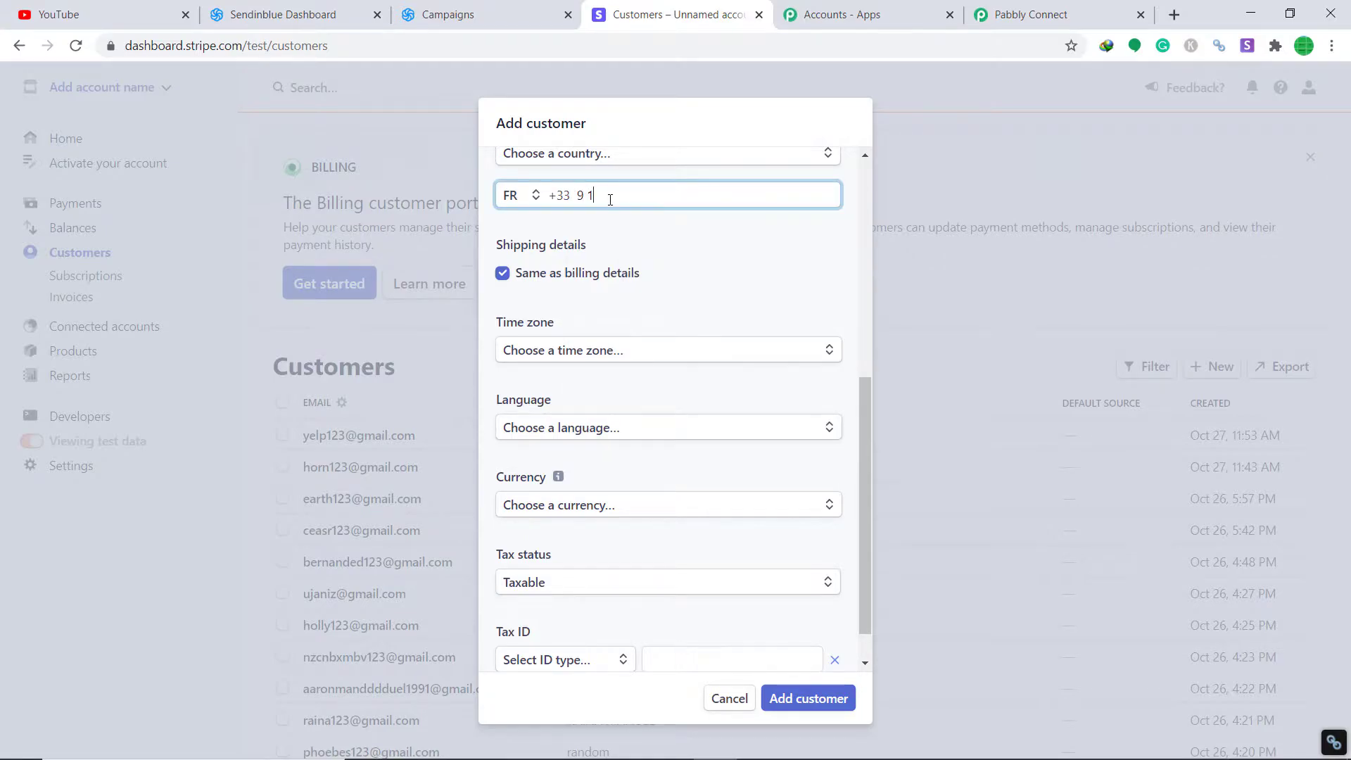
Step: Set the customer's language to French and currency to Swiss Franc, then add the customer
scroll(639, 271, down, 1)
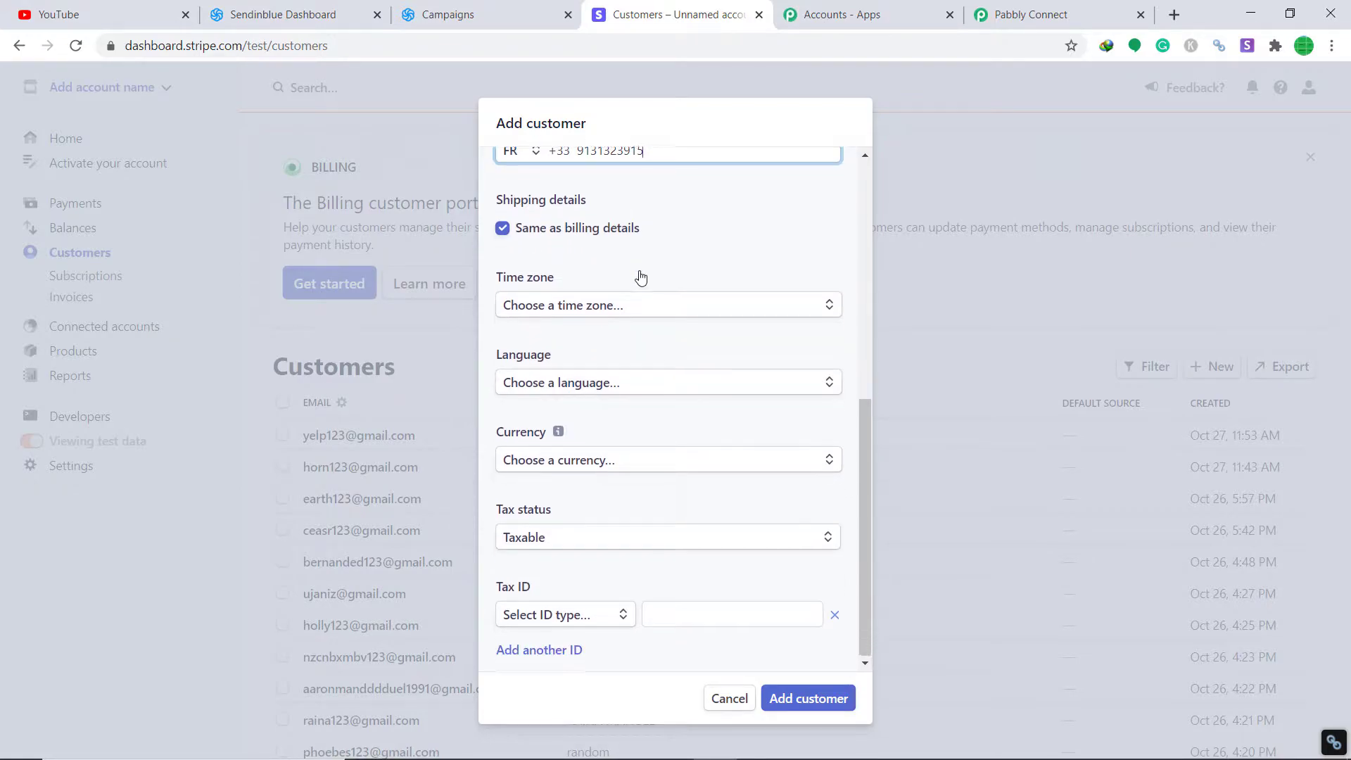
click(667, 389)
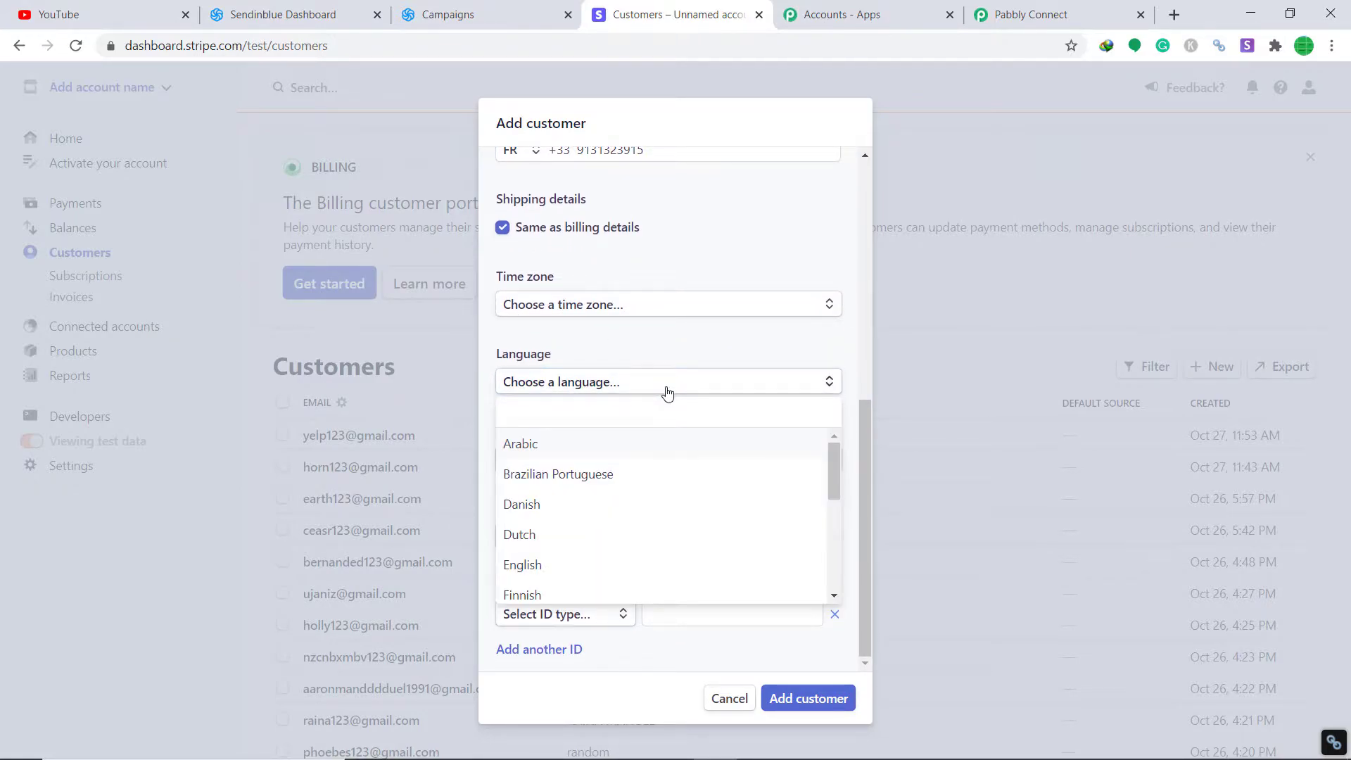
text(french)
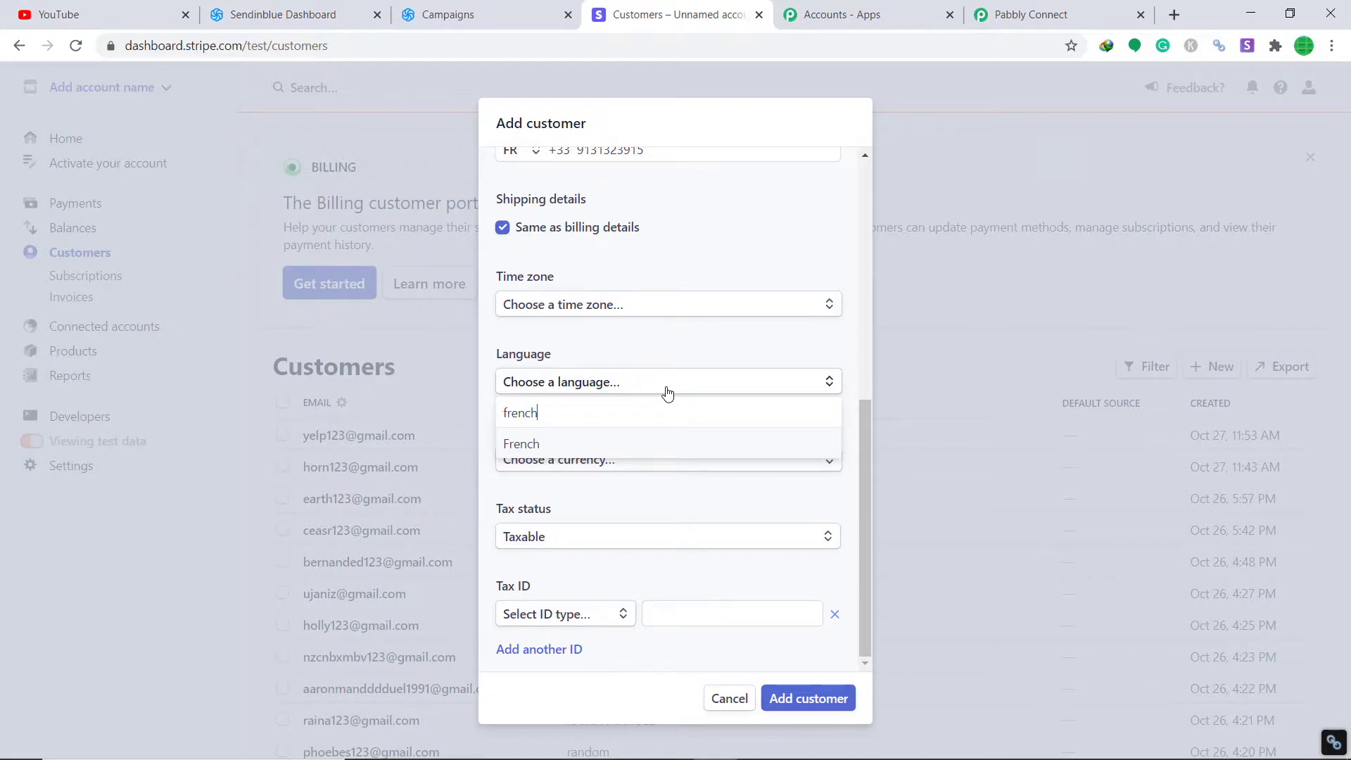
click(556, 444)
click(603, 461)
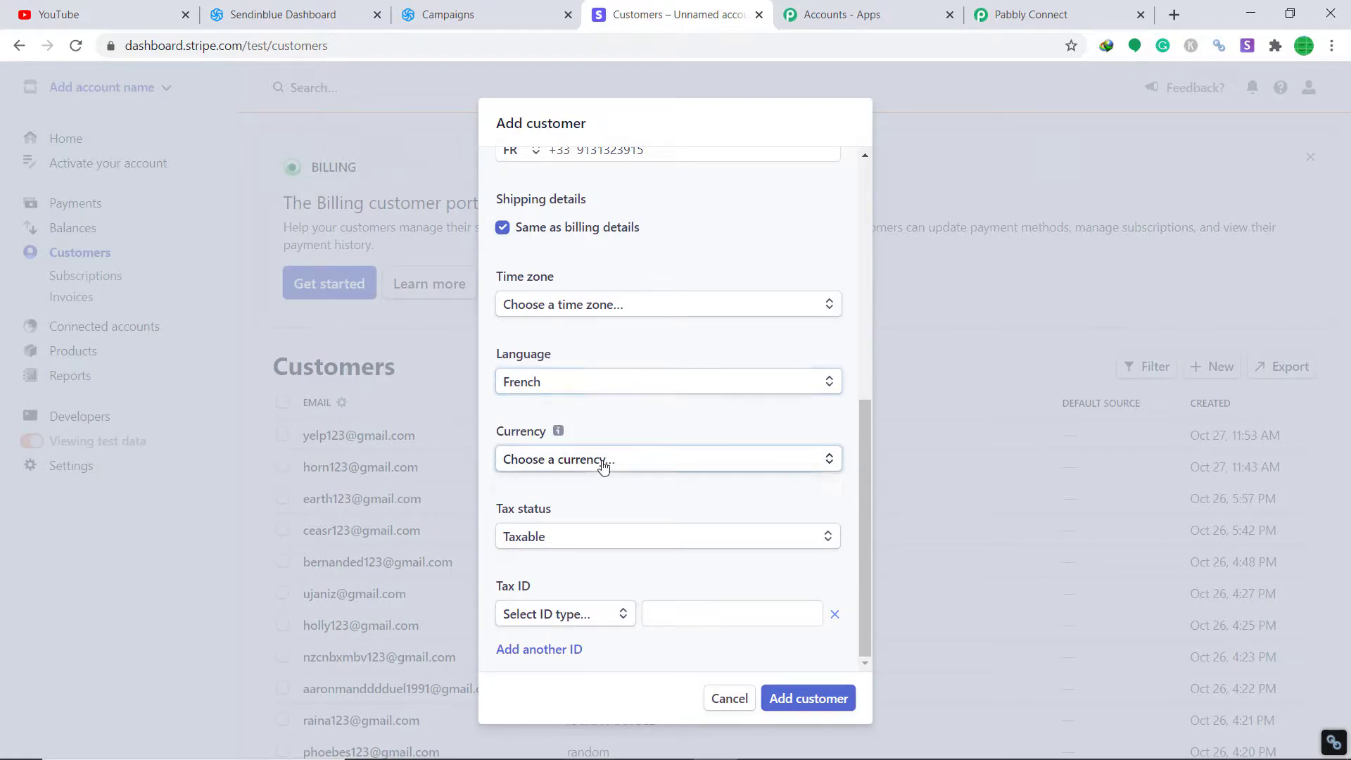
text(swis)
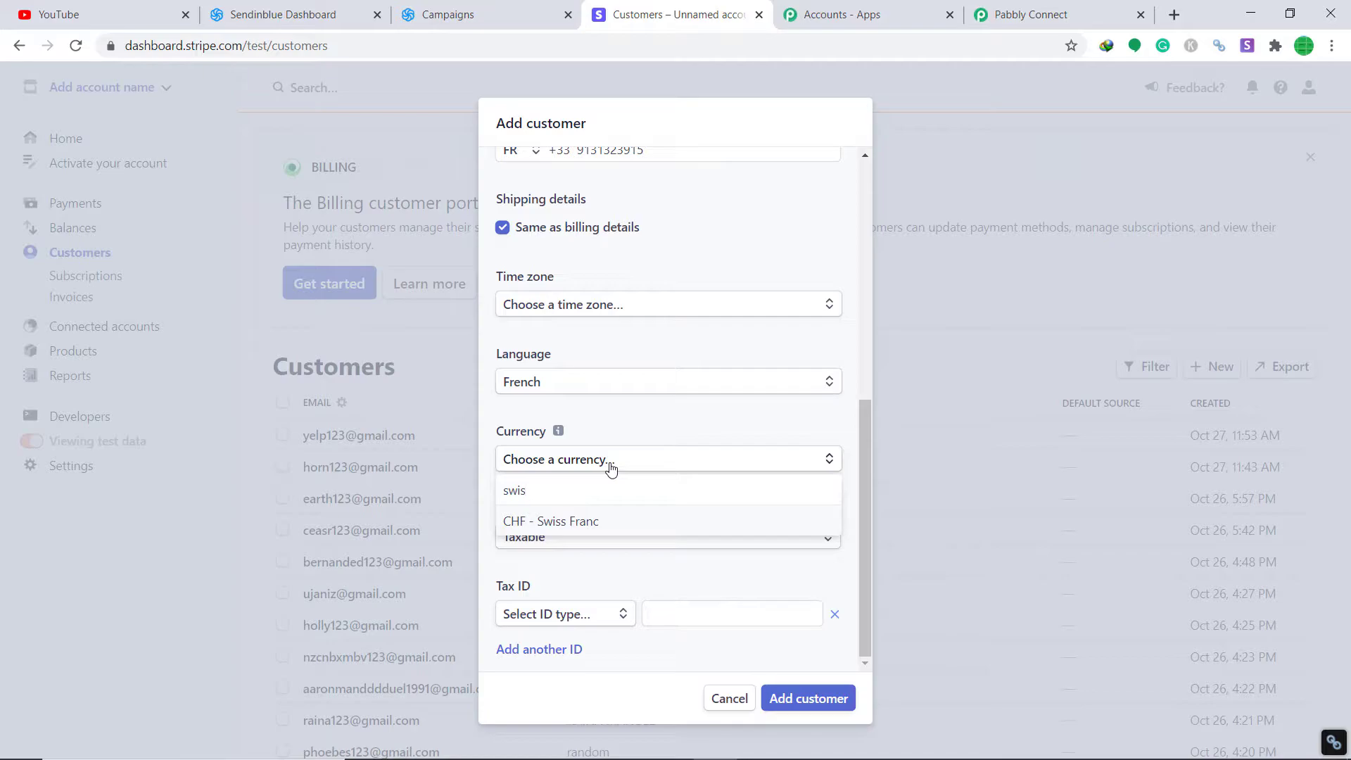
click(588, 523)
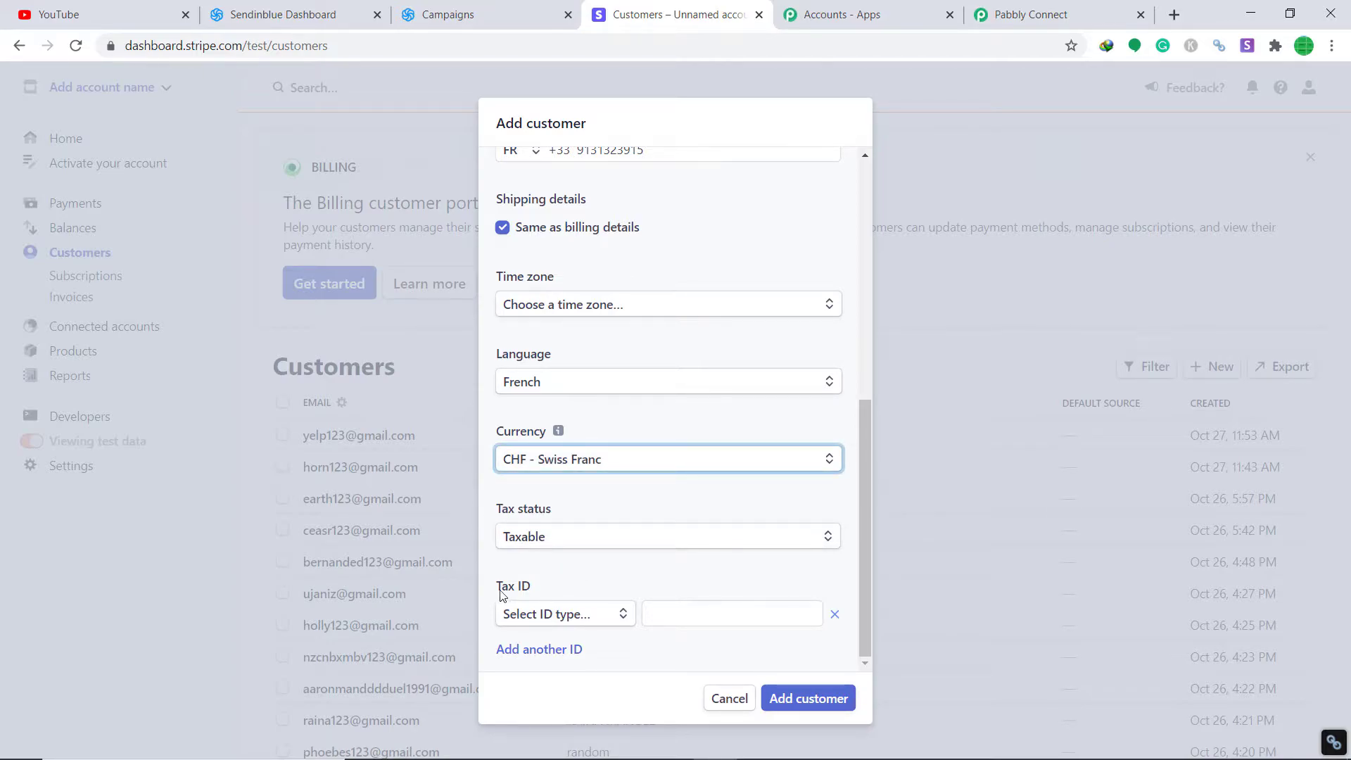
click(791, 707)
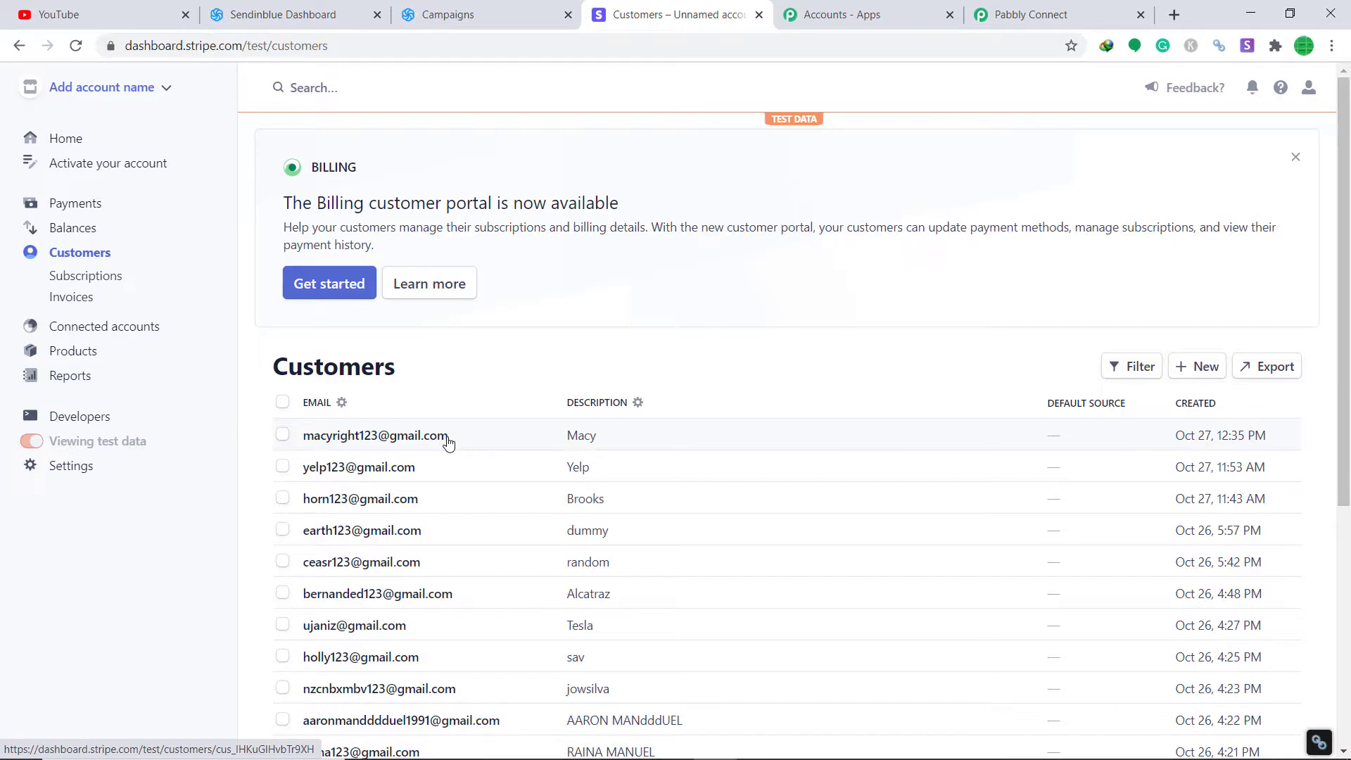
Step: Review the new customer's fields in Pabbly's webhook response and add an action step below the trigger
click(1013, 13)
drag(1344, 392, 1346, 574)
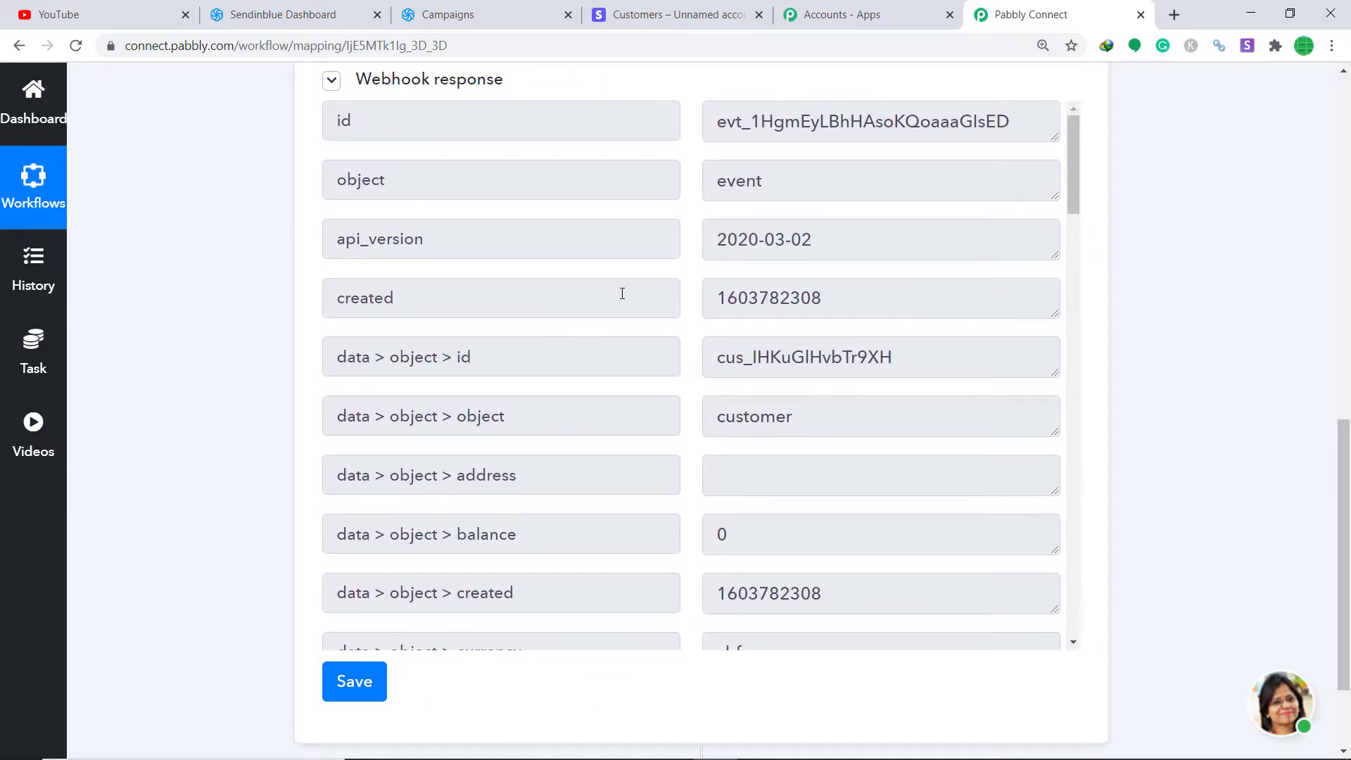
scroll(778, 313, down, 7)
scroll(776, 317, down, 4)
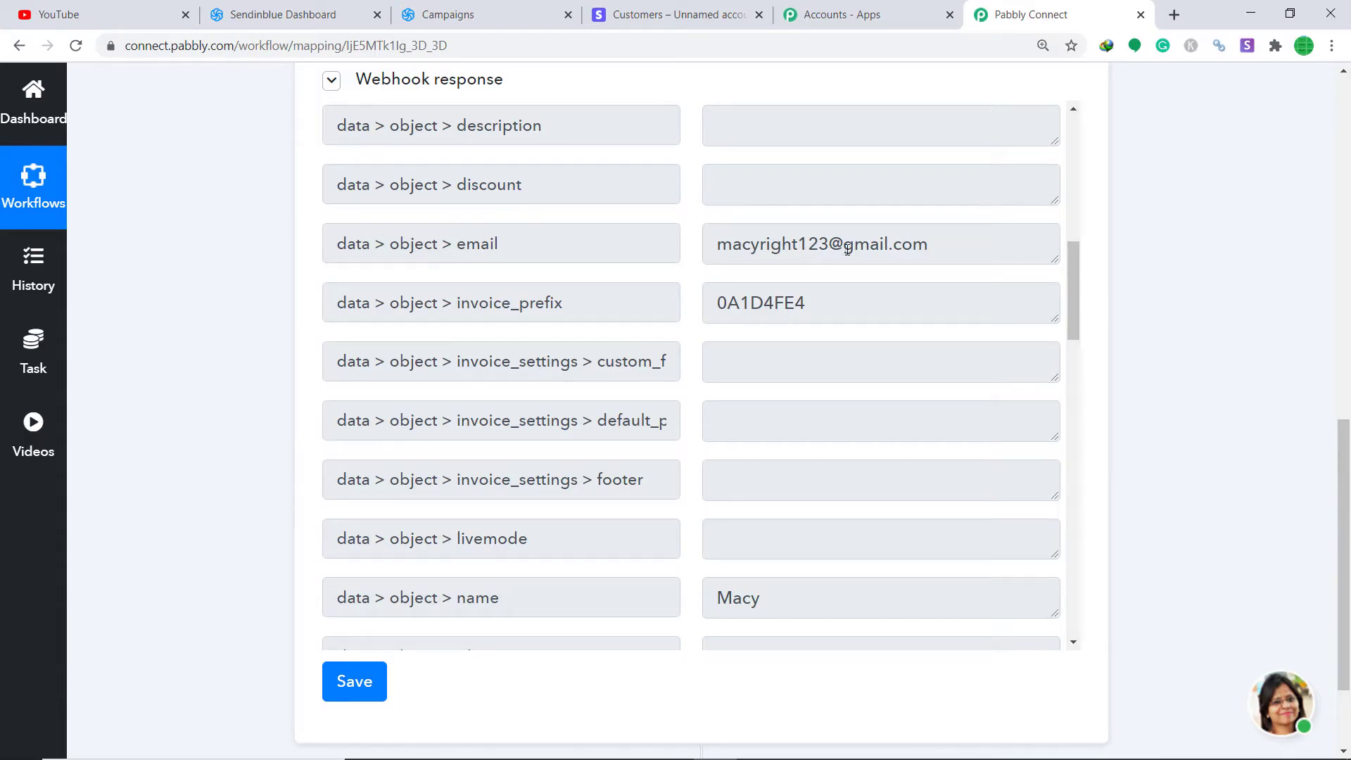
scroll(841, 257, down, 3)
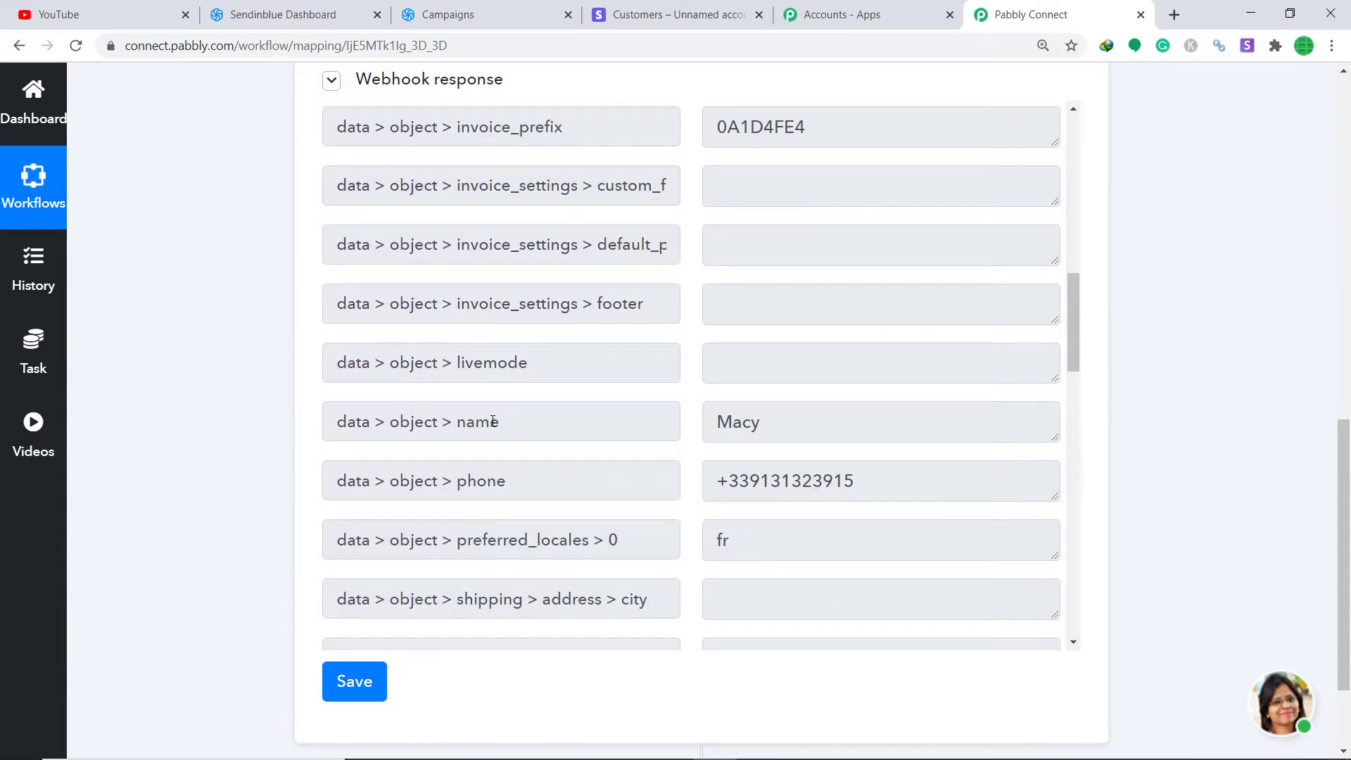
scroll(641, 369, down, 3)
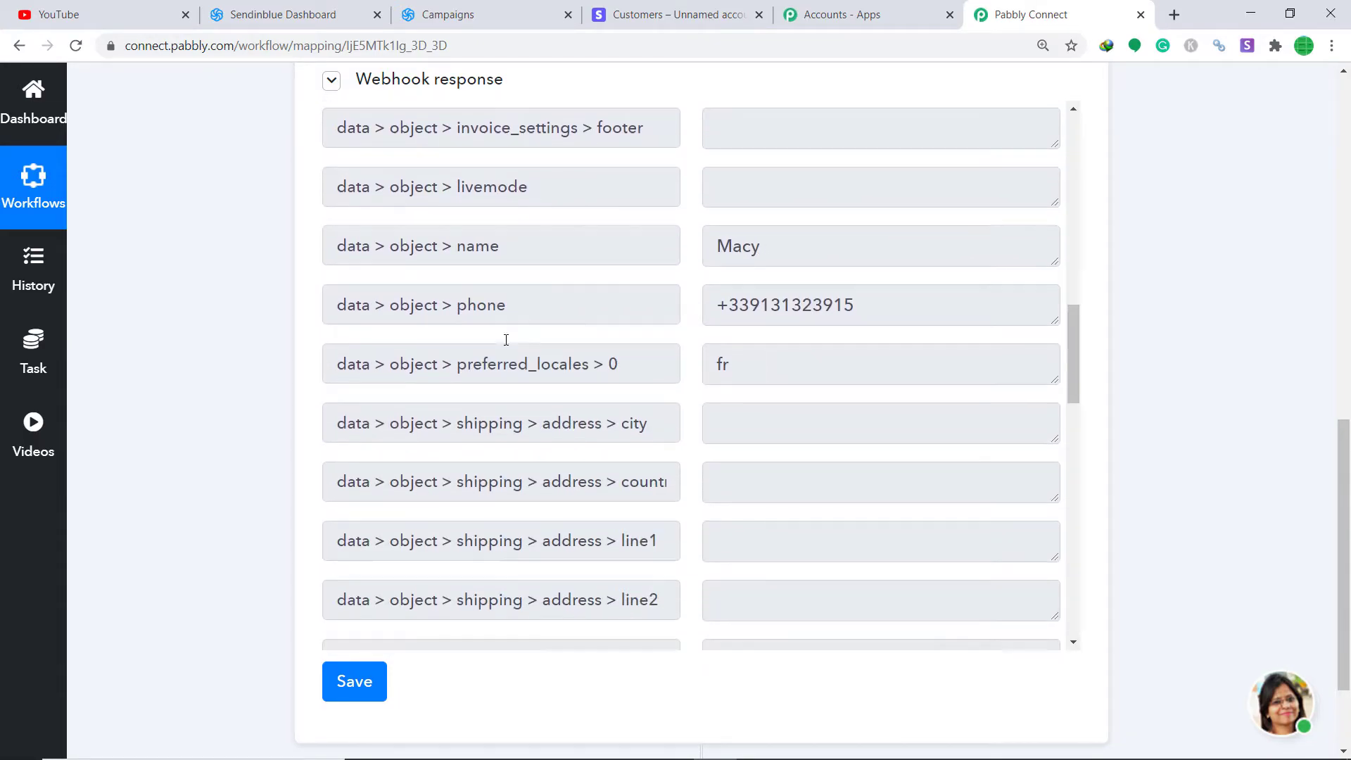
scroll(704, 296, down, 3)
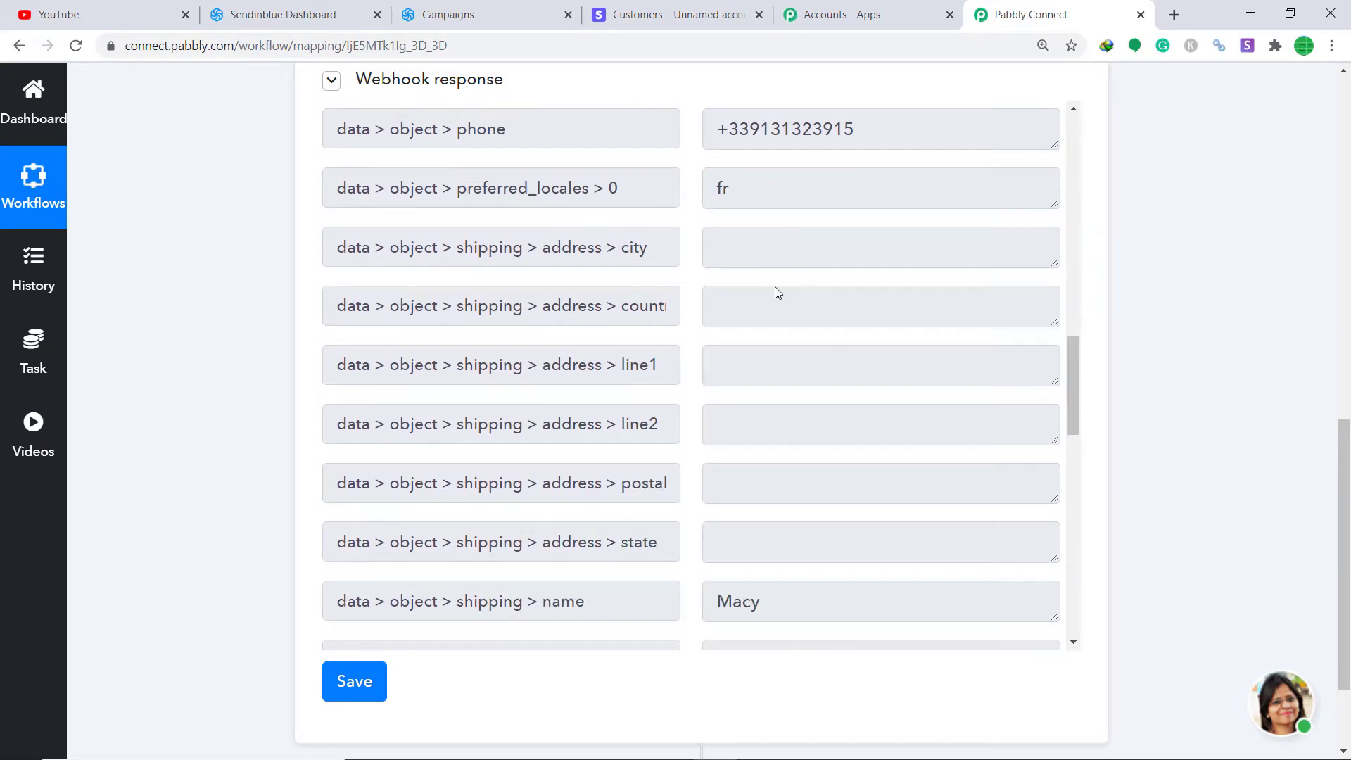
scroll(782, 267, down, 5)
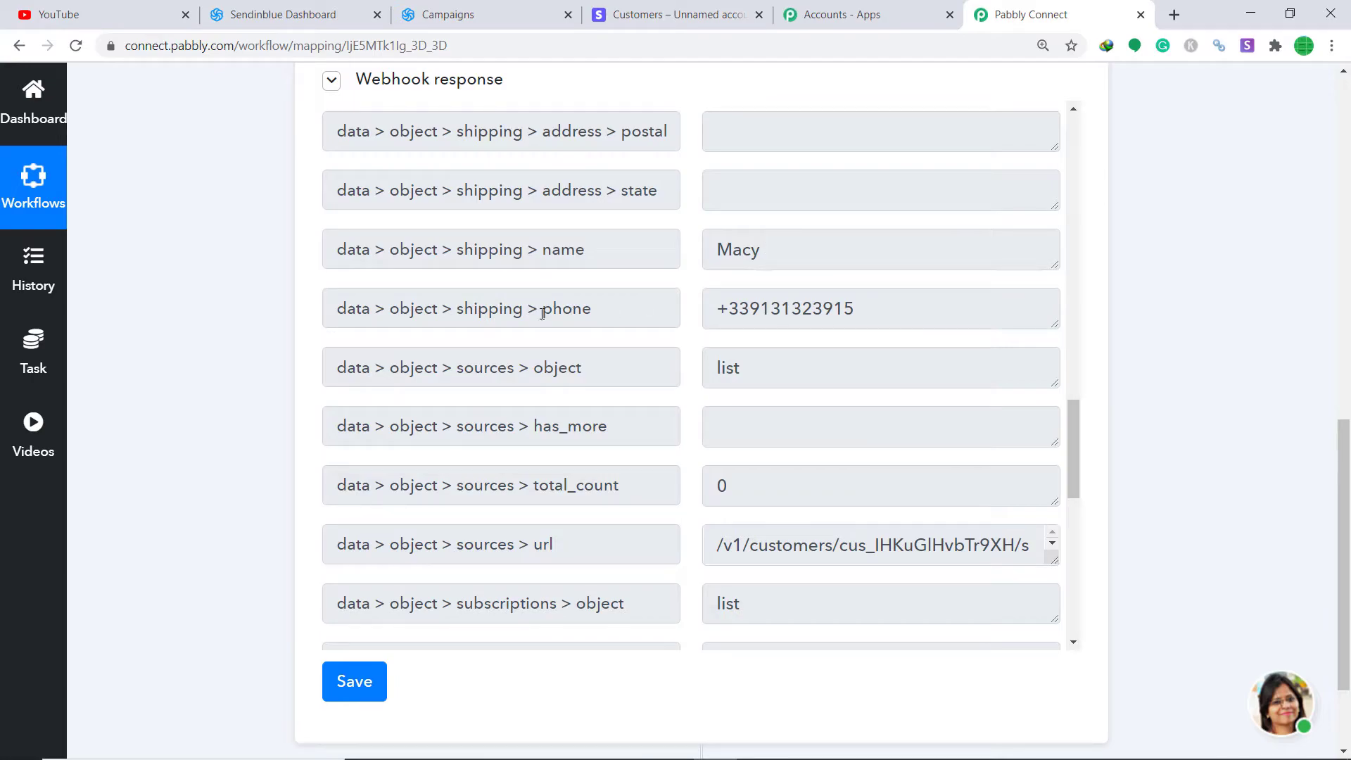
scroll(698, 331, down, 1)
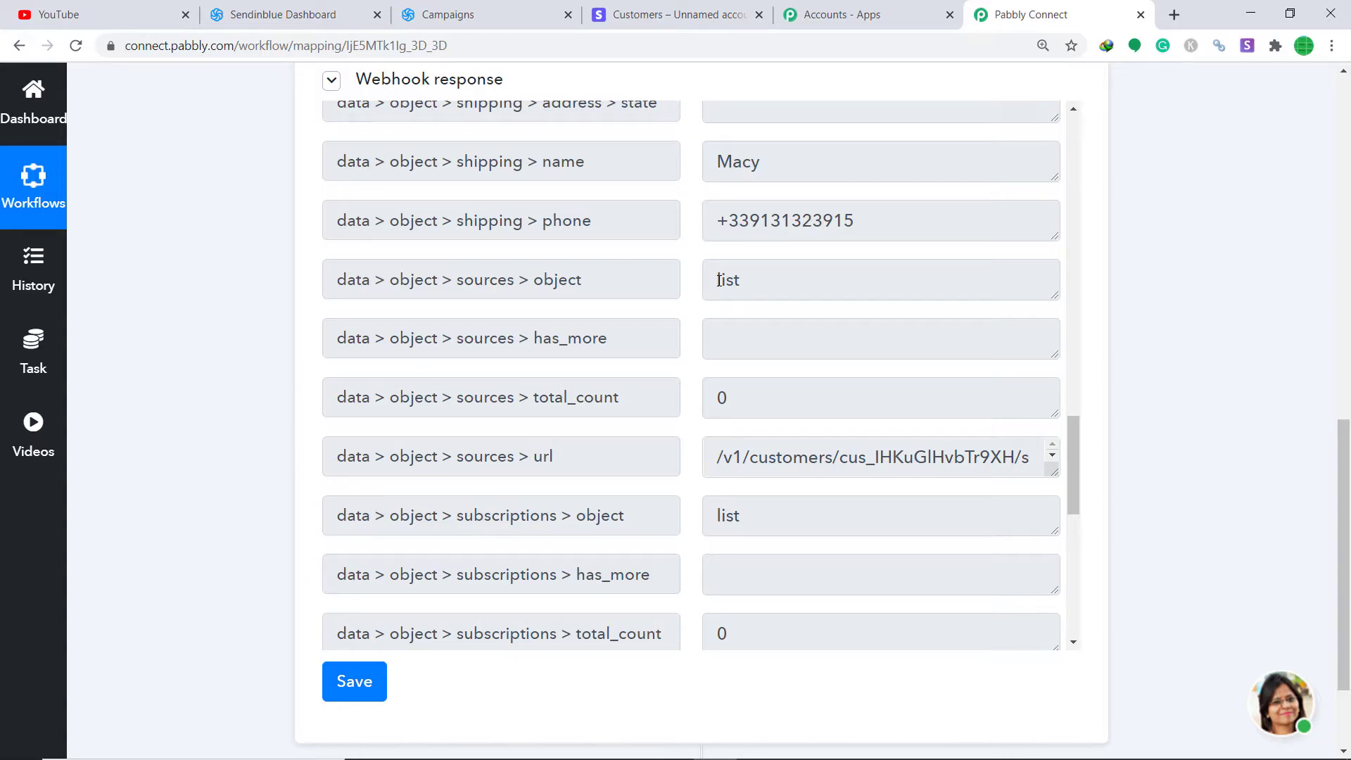
scroll(718, 279, down, 5)
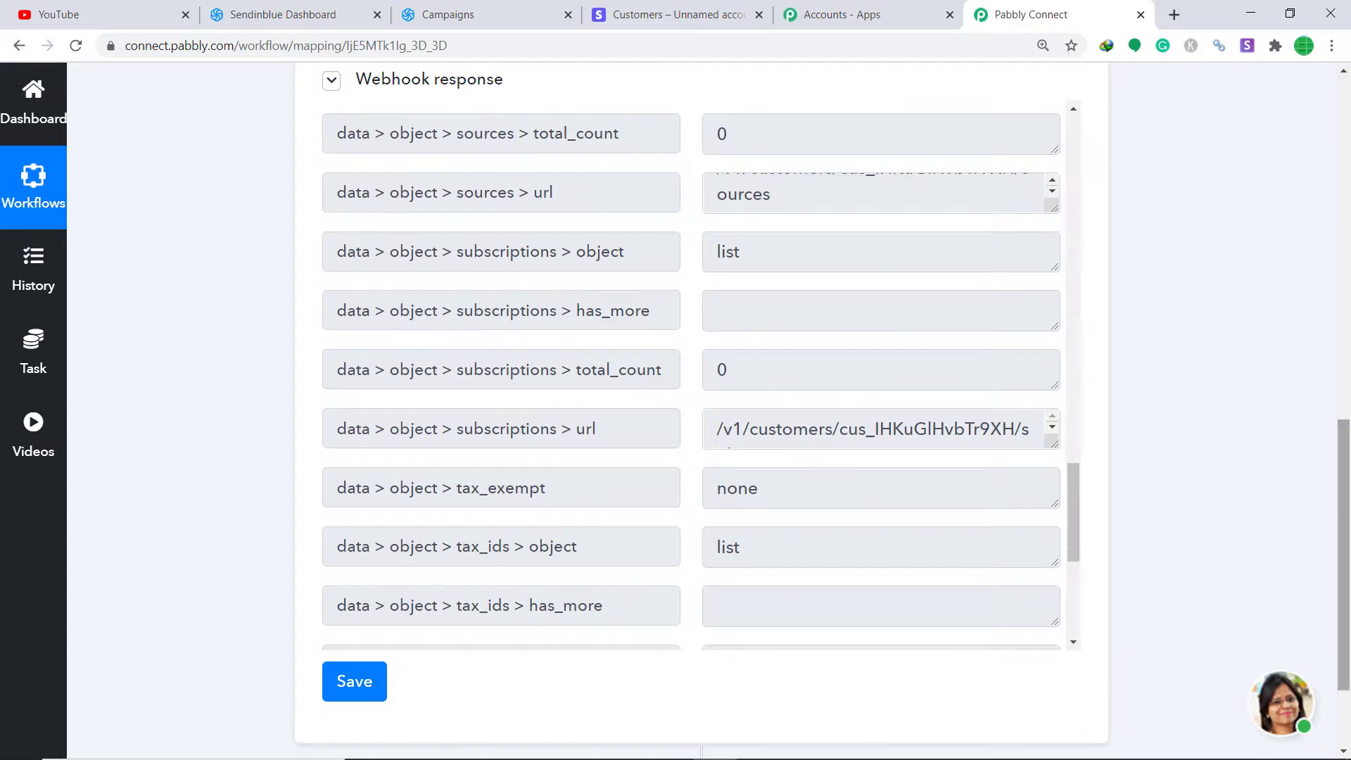
scroll(707, 654, down, 3)
click(702, 646)
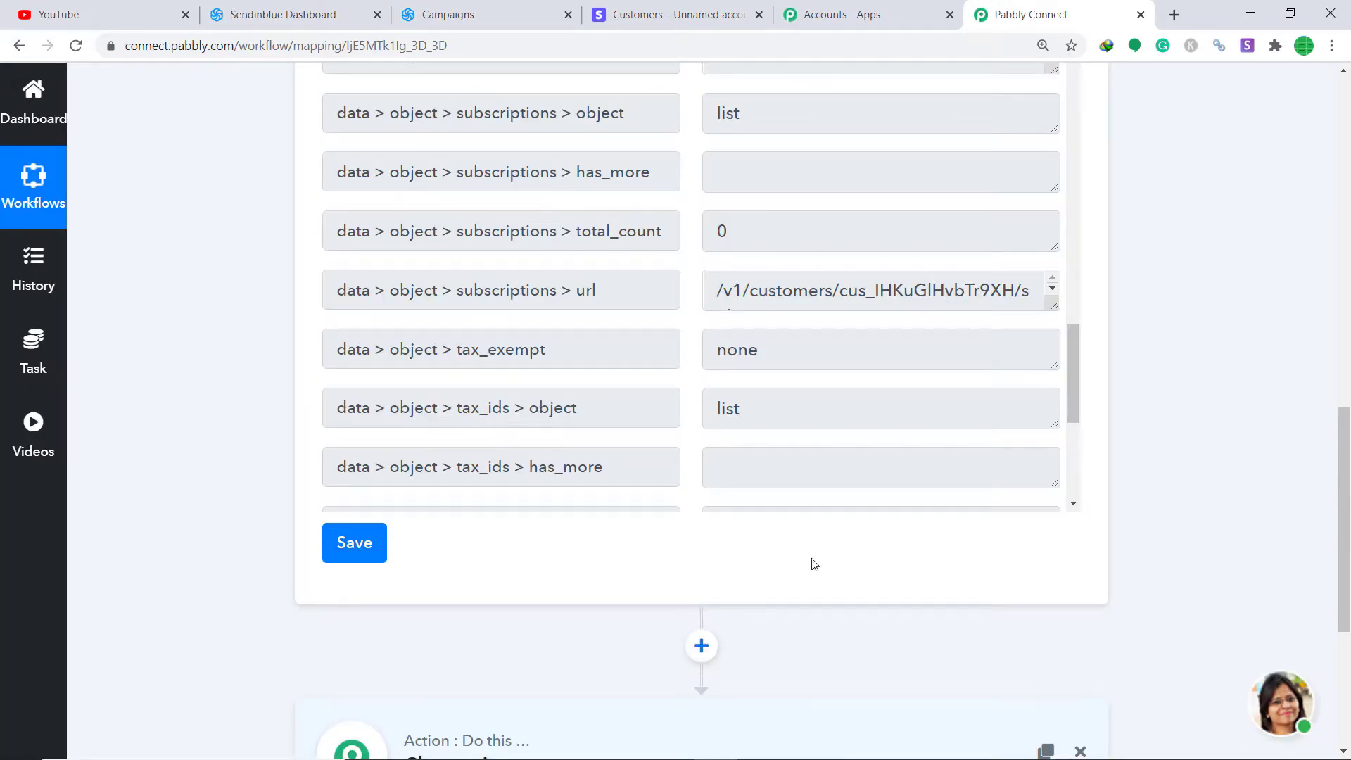
drag(1349, 539, 1350, 628)
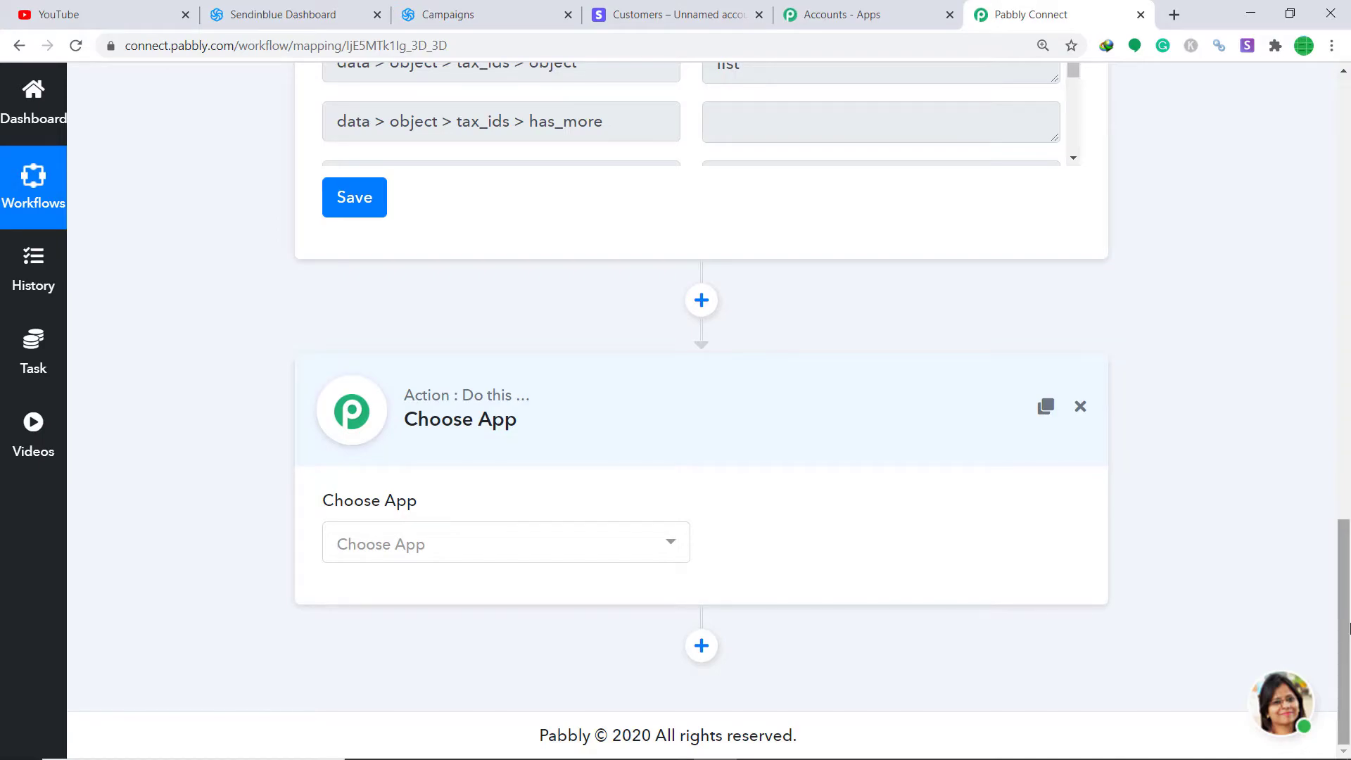
Step: Choose Sendinblue as the action app with the Create a Contact method and begin connecting the account
click(598, 552)
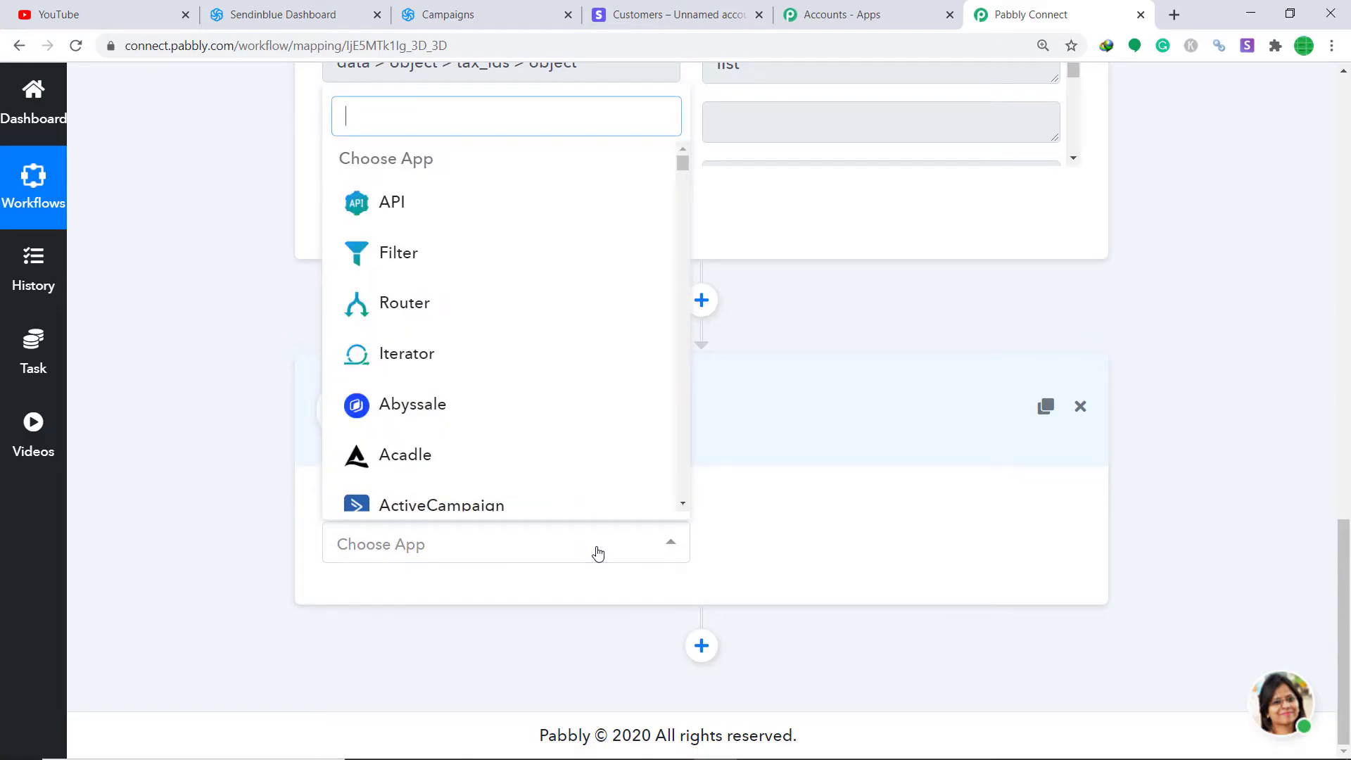
text(send)
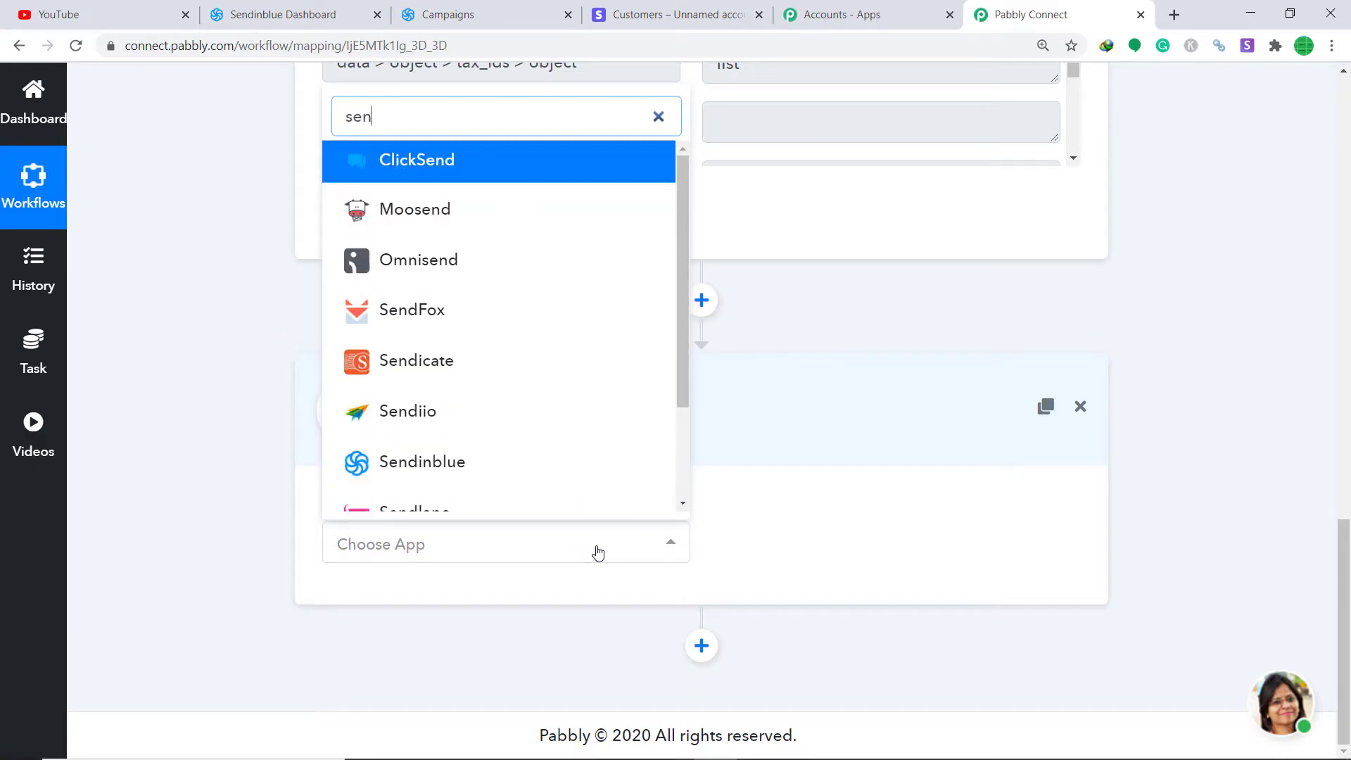
click(453, 464)
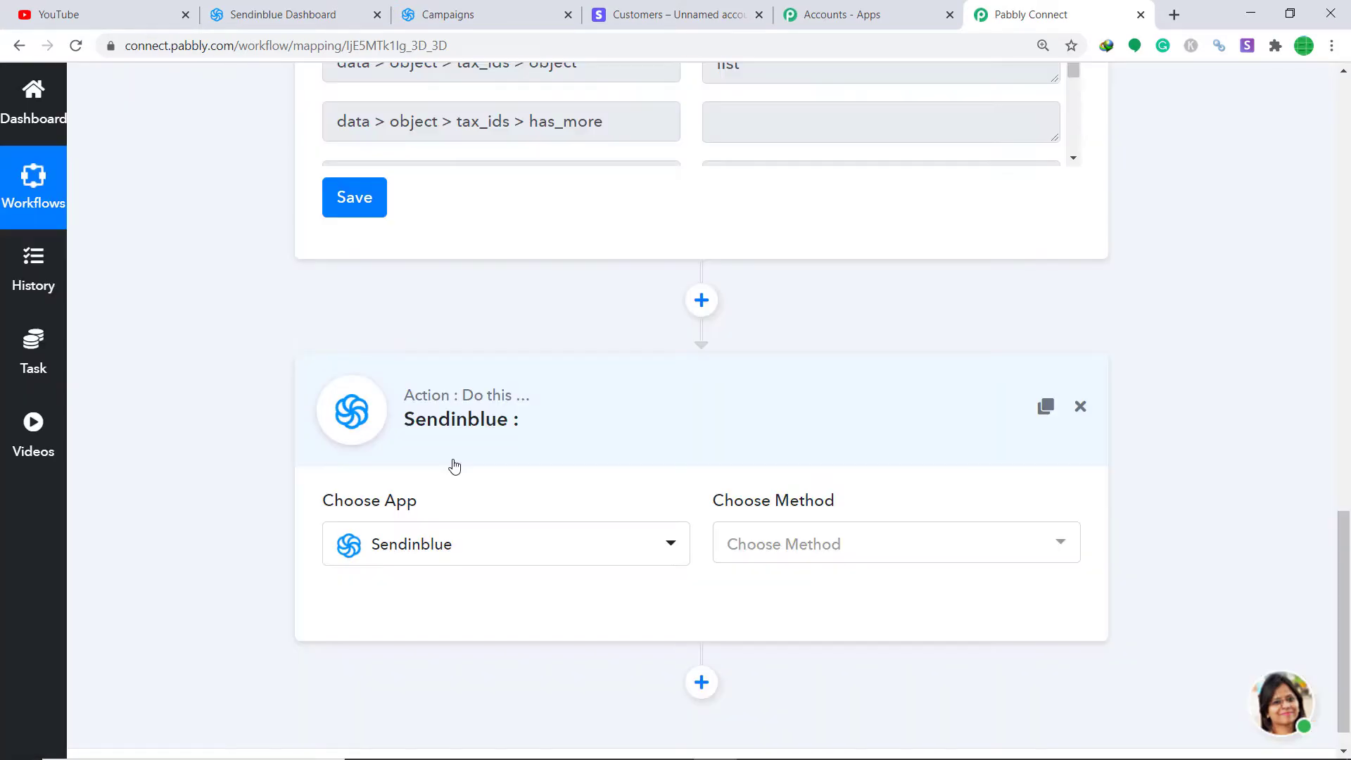
click(937, 544)
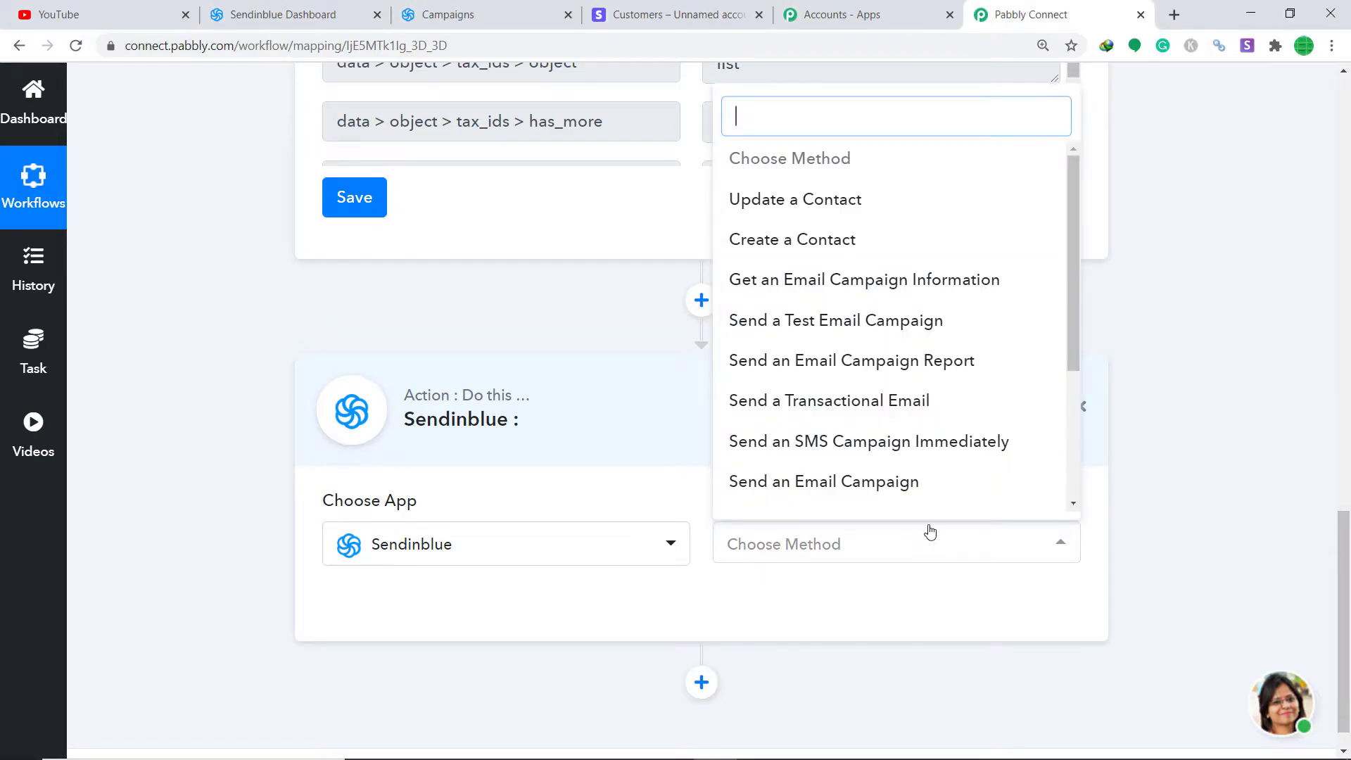
click(803, 240)
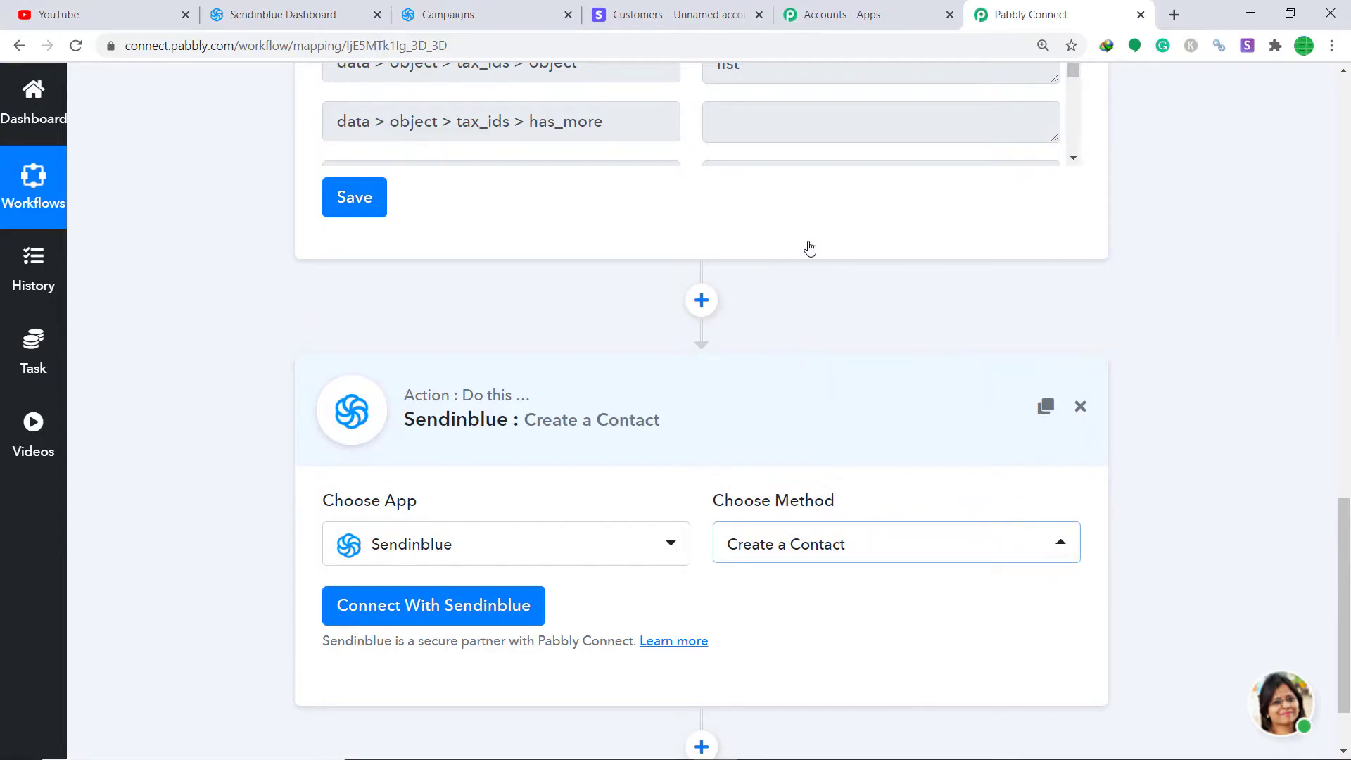
click(899, 543)
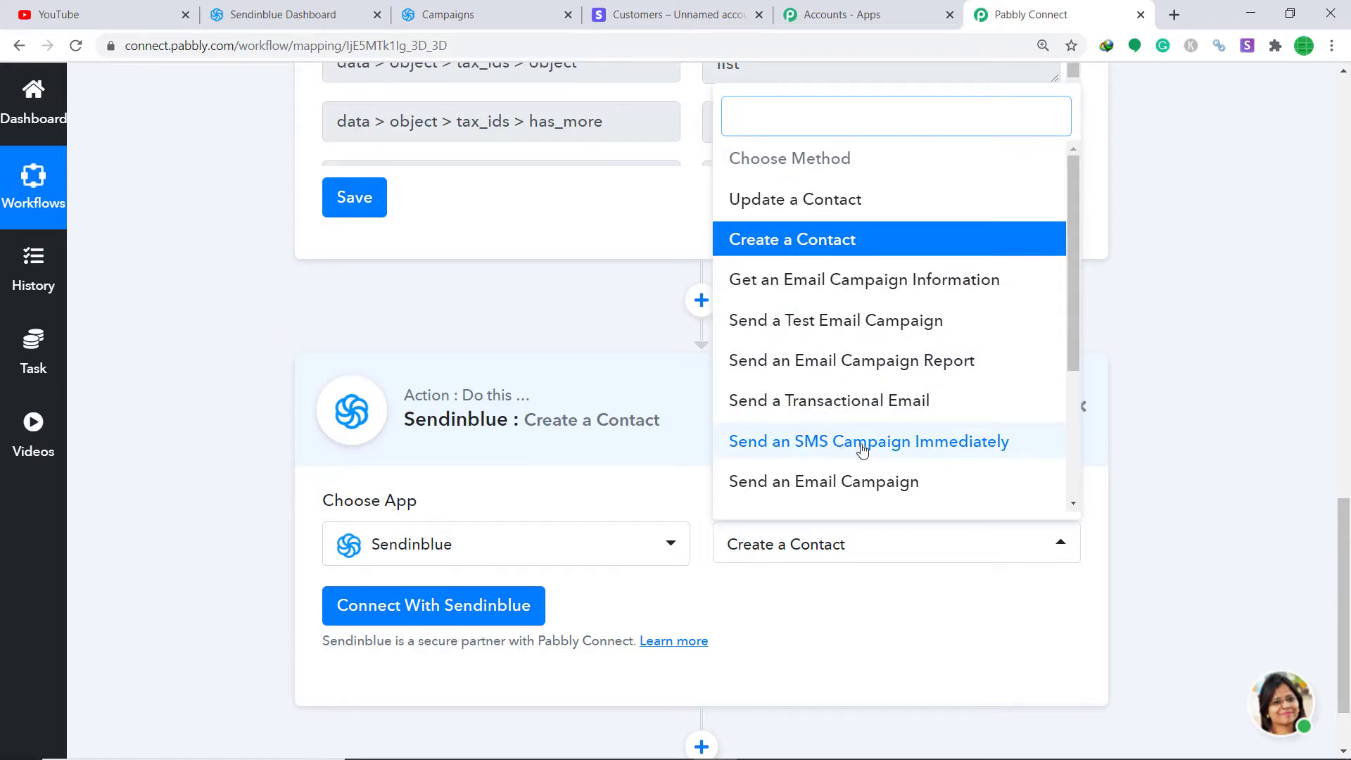
scroll(985, 451, down, 3)
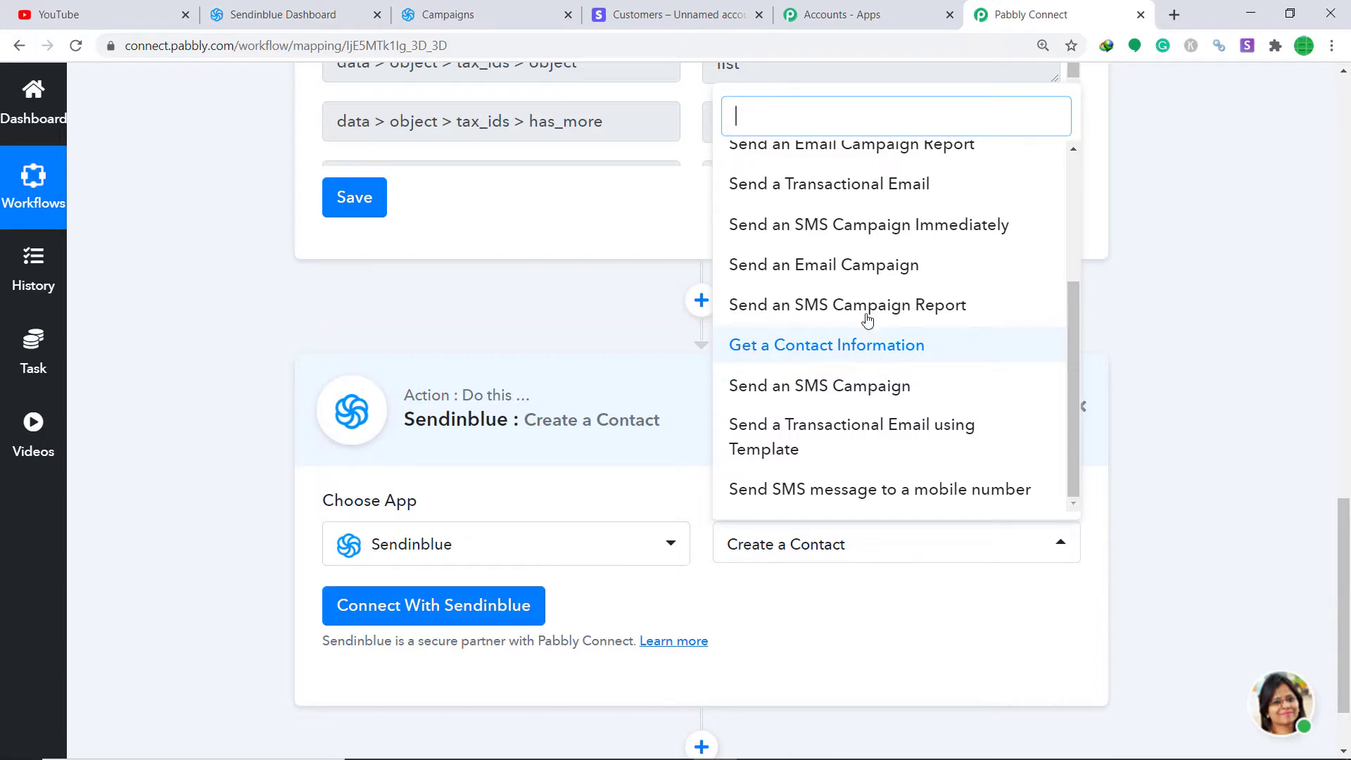
scroll(914, 304, up, 3)
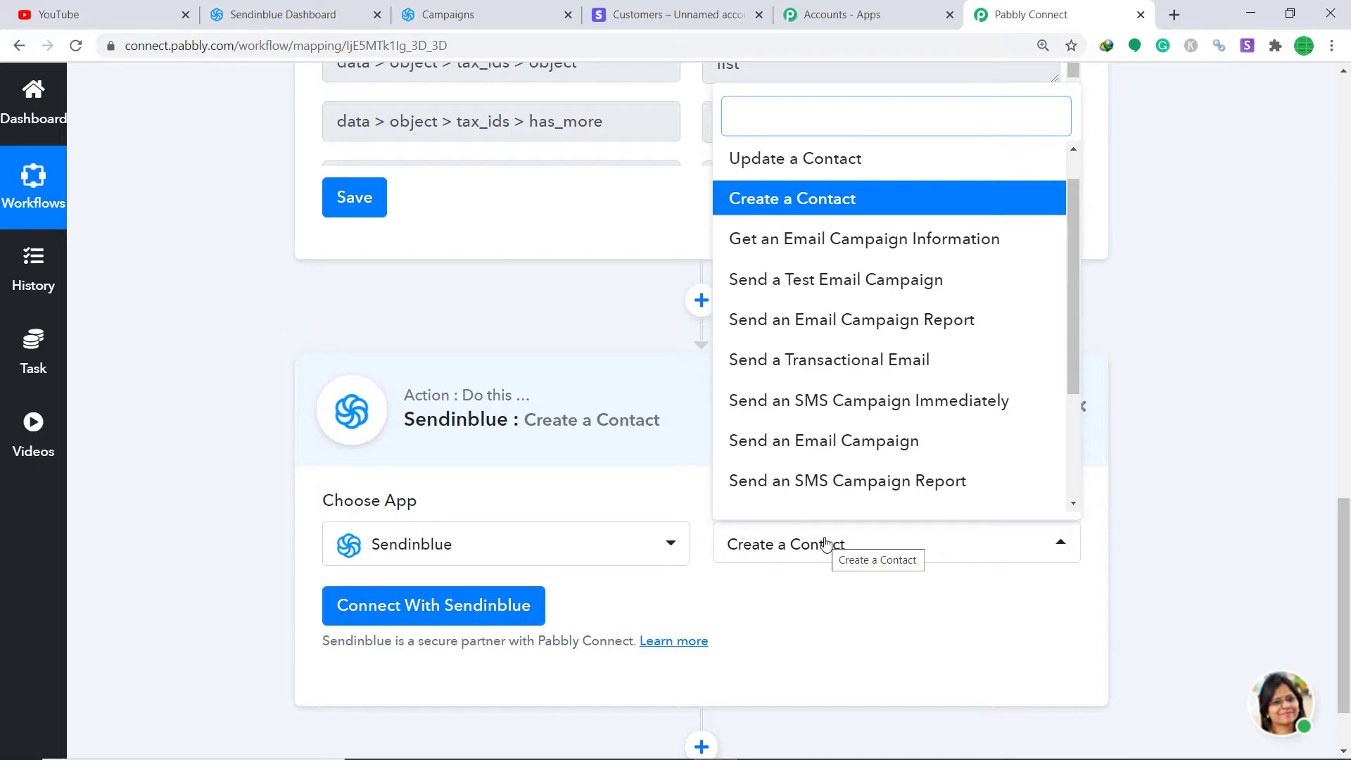
click(841, 593)
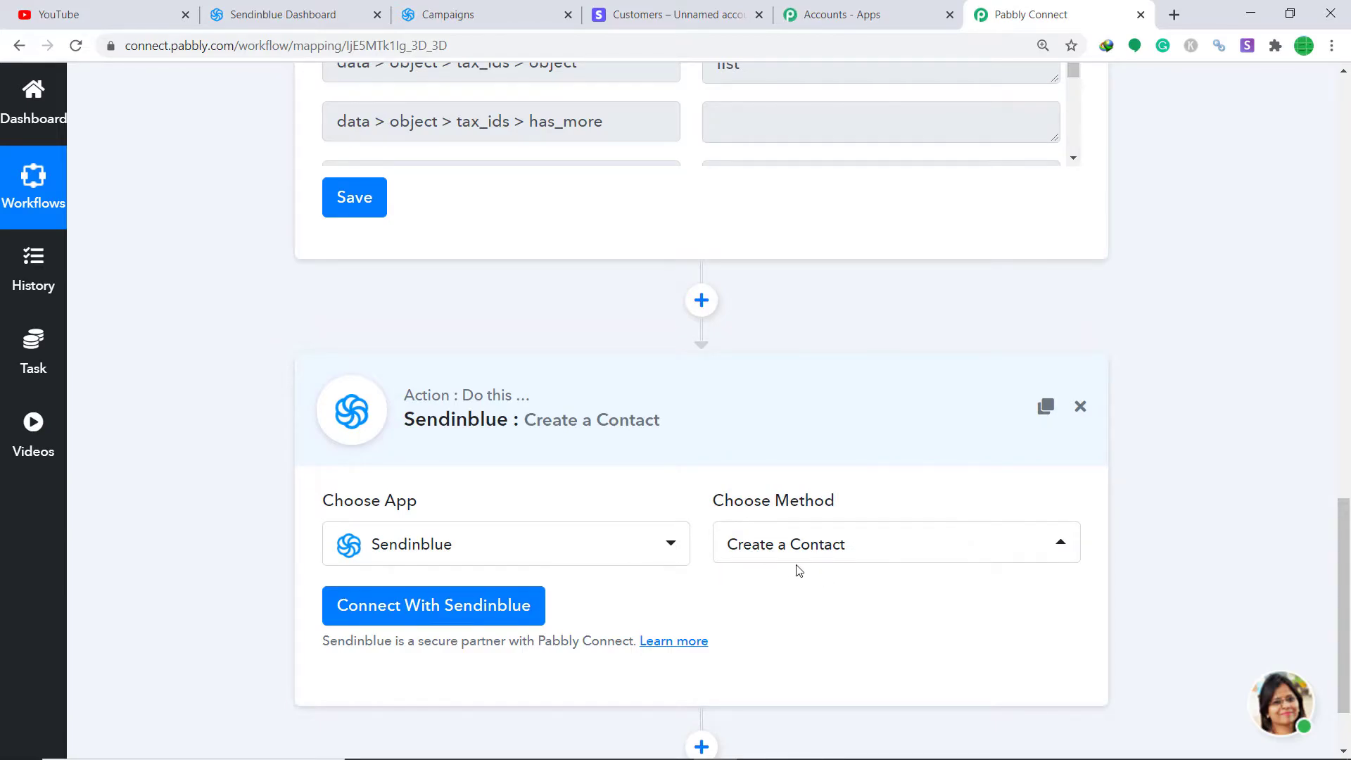
click(448, 613)
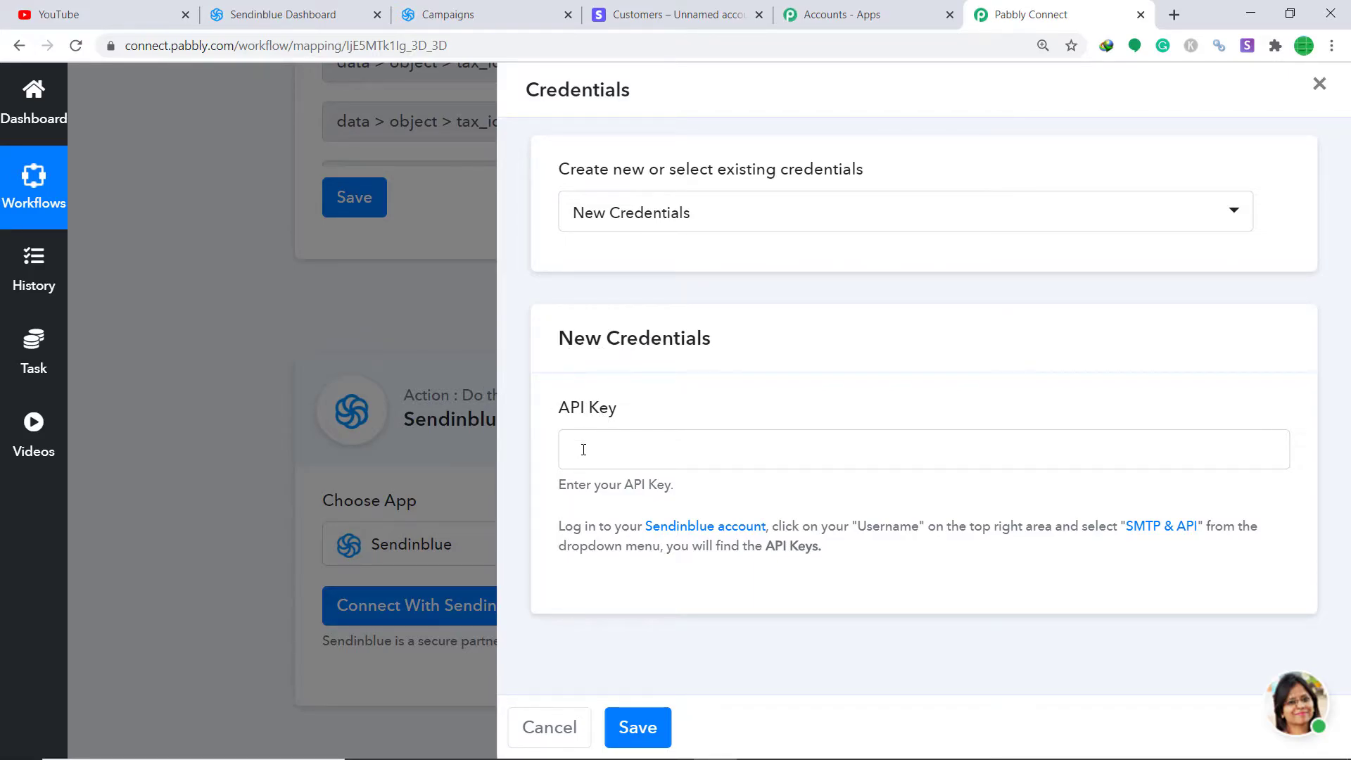
Step: Switch to the Sendinblue tab to get an API key
click(464, 9)
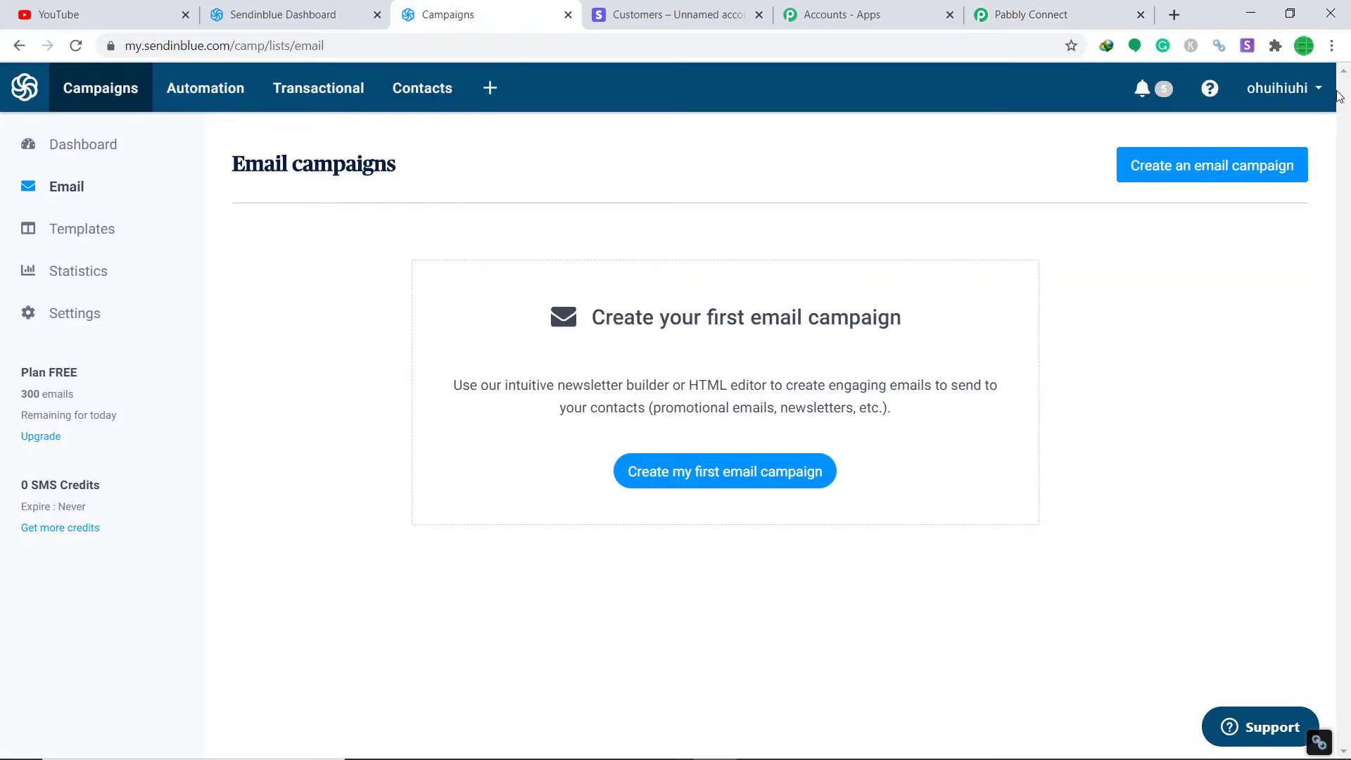
Step: Generate a new Sendinblue API key named 'Pulse' from the SMTP & API settings
click(1291, 99)
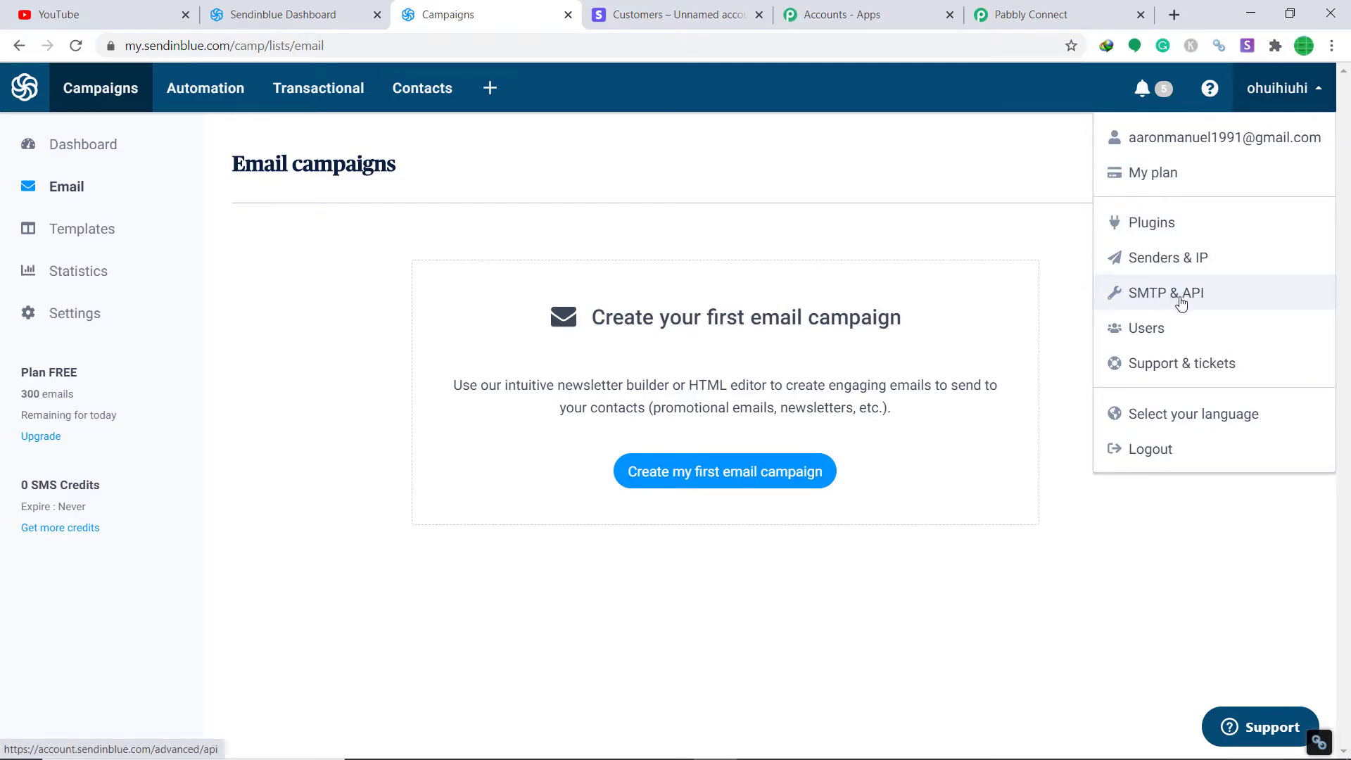
click(1209, 300)
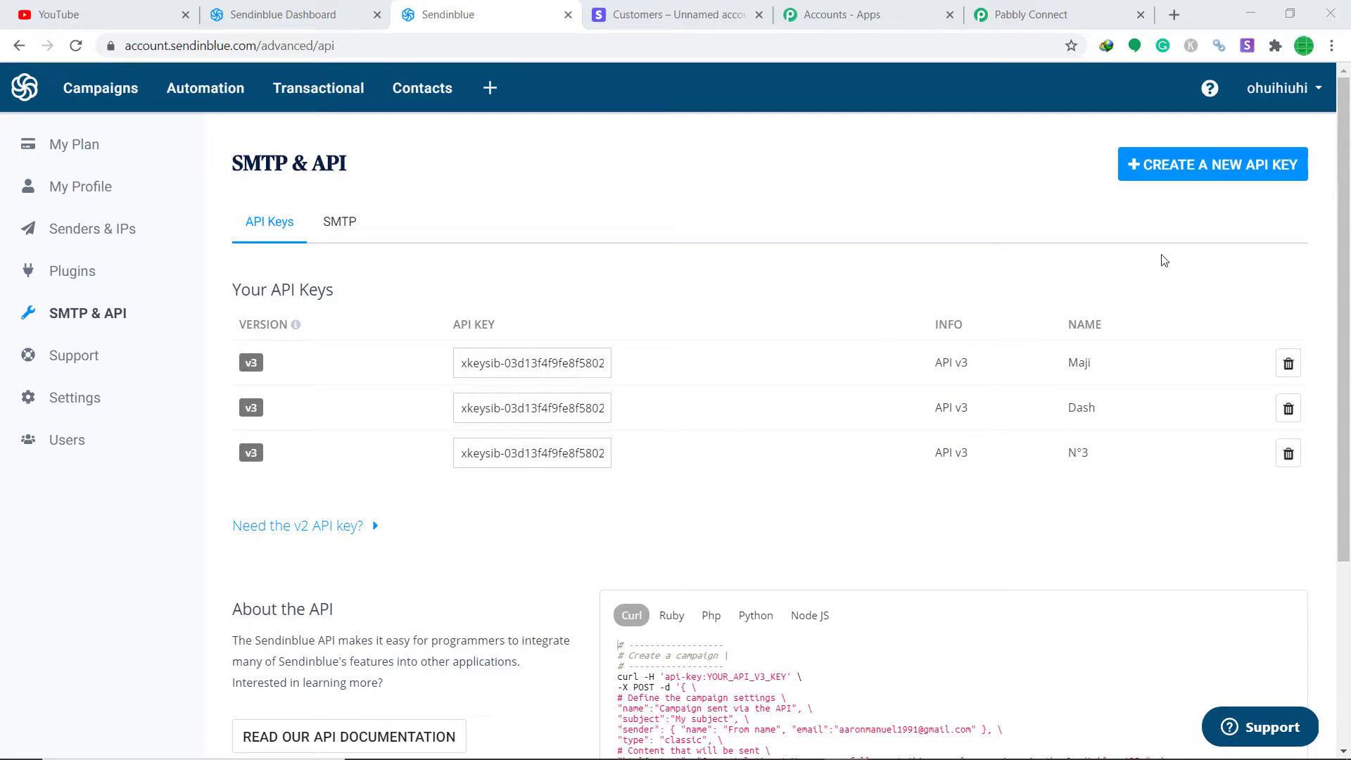
click(1183, 179)
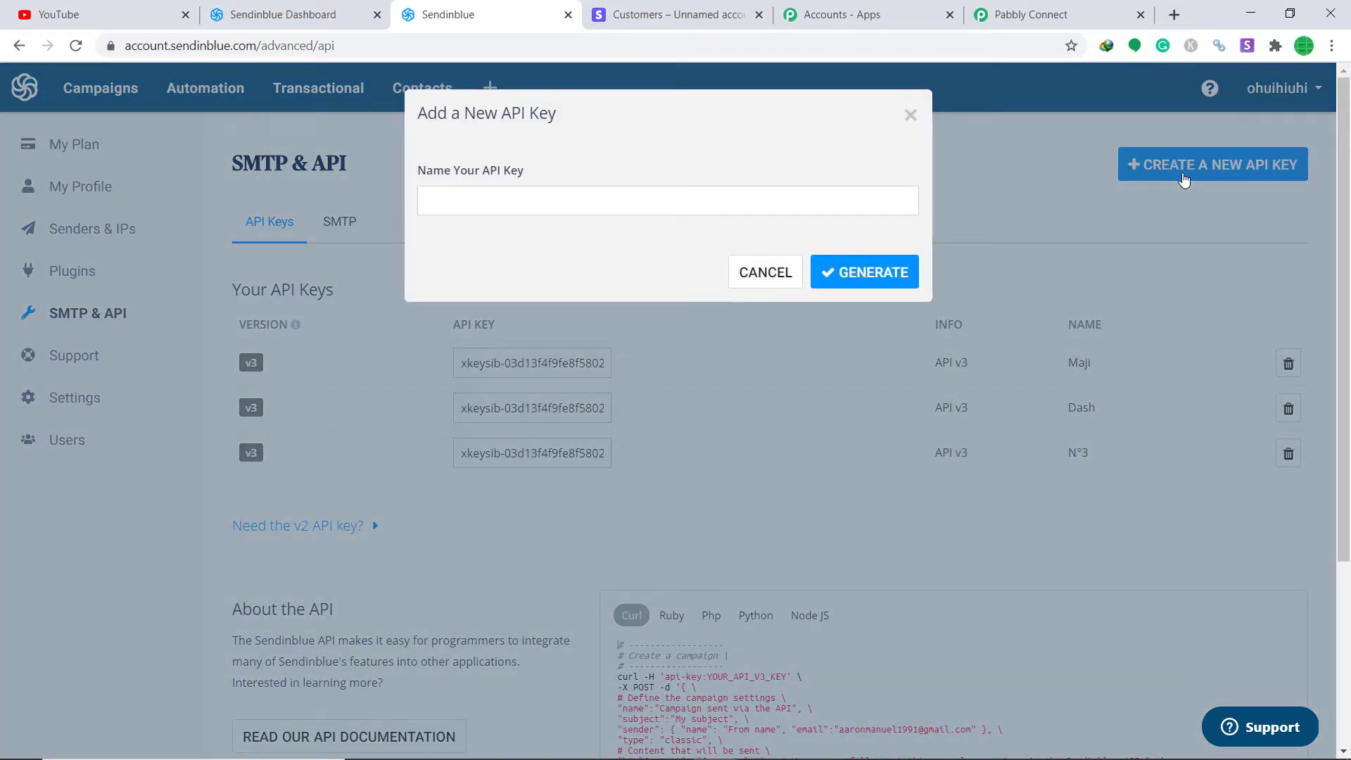
click(674, 208)
text(Pulse)
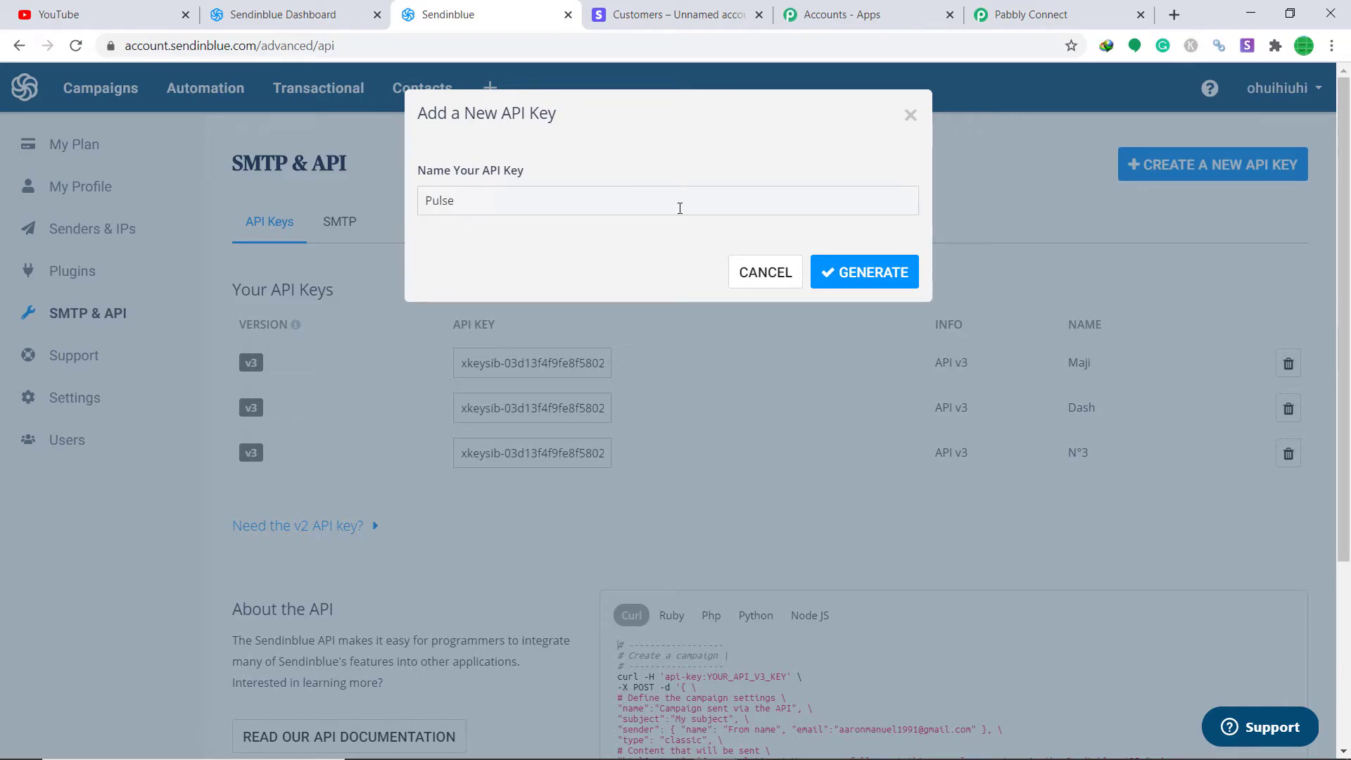
click(852, 266)
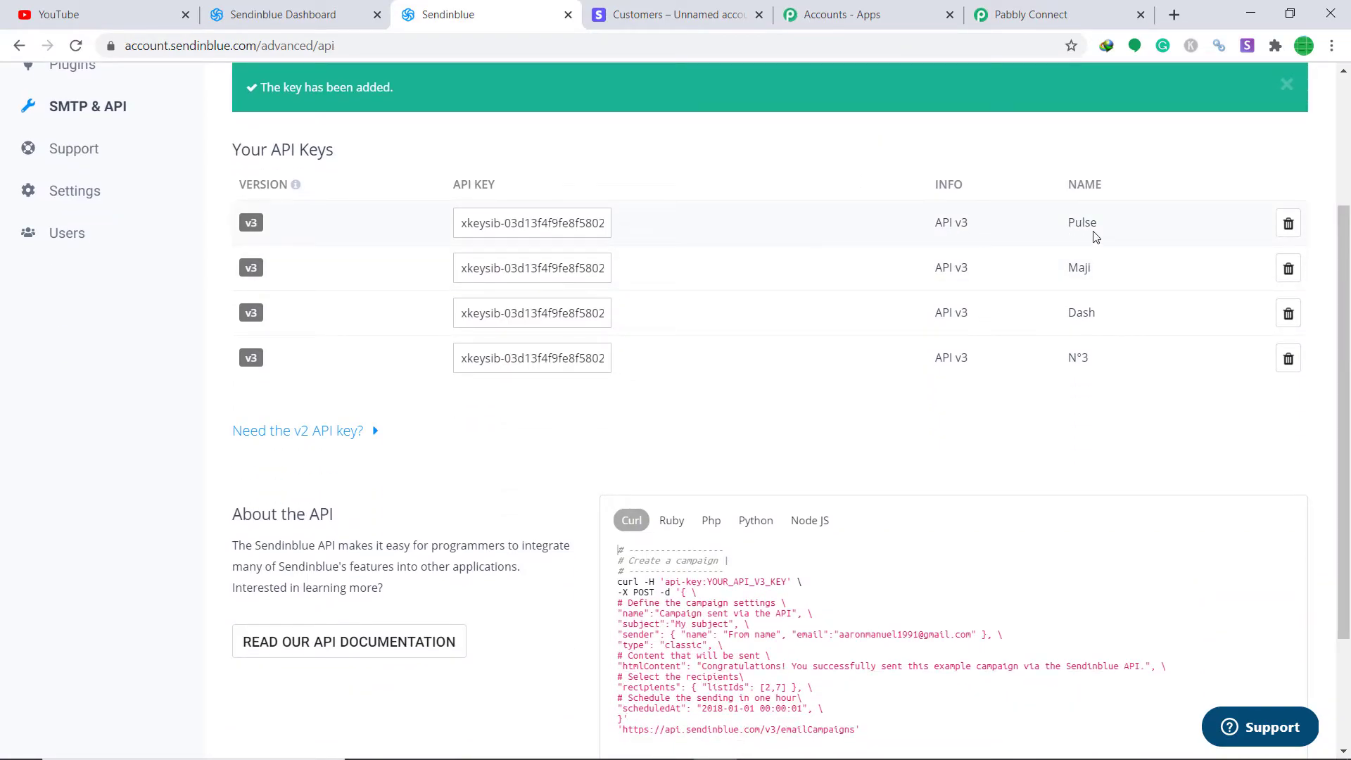
Step: Copy the Pulse API key and bring it to the Pabbly API Key field for pasting
drag(461, 226, 759, 231)
right_click(558, 222)
click(620, 233)
click(1029, 14)
right_click(636, 463)
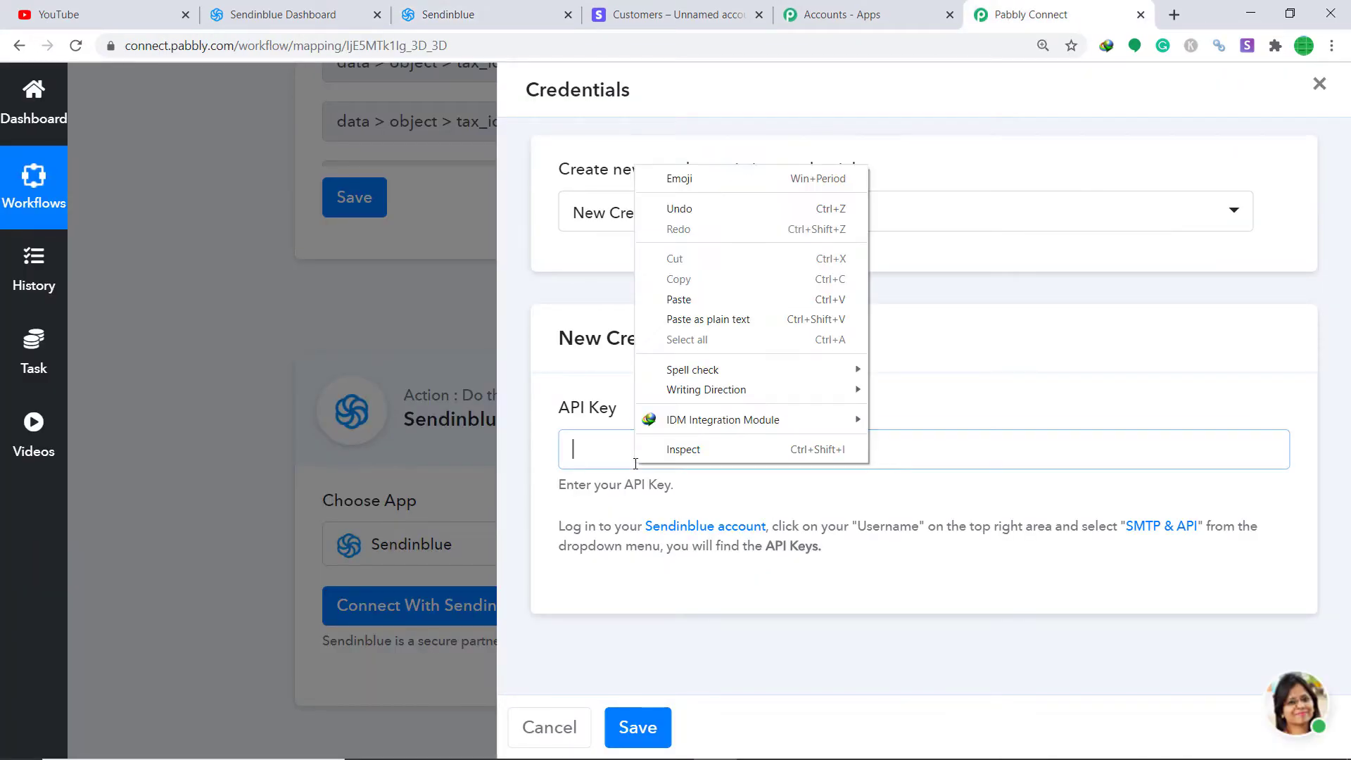
Step: Paste the new Sendinblue API key into the API Key field and save the connection
click(707, 297)
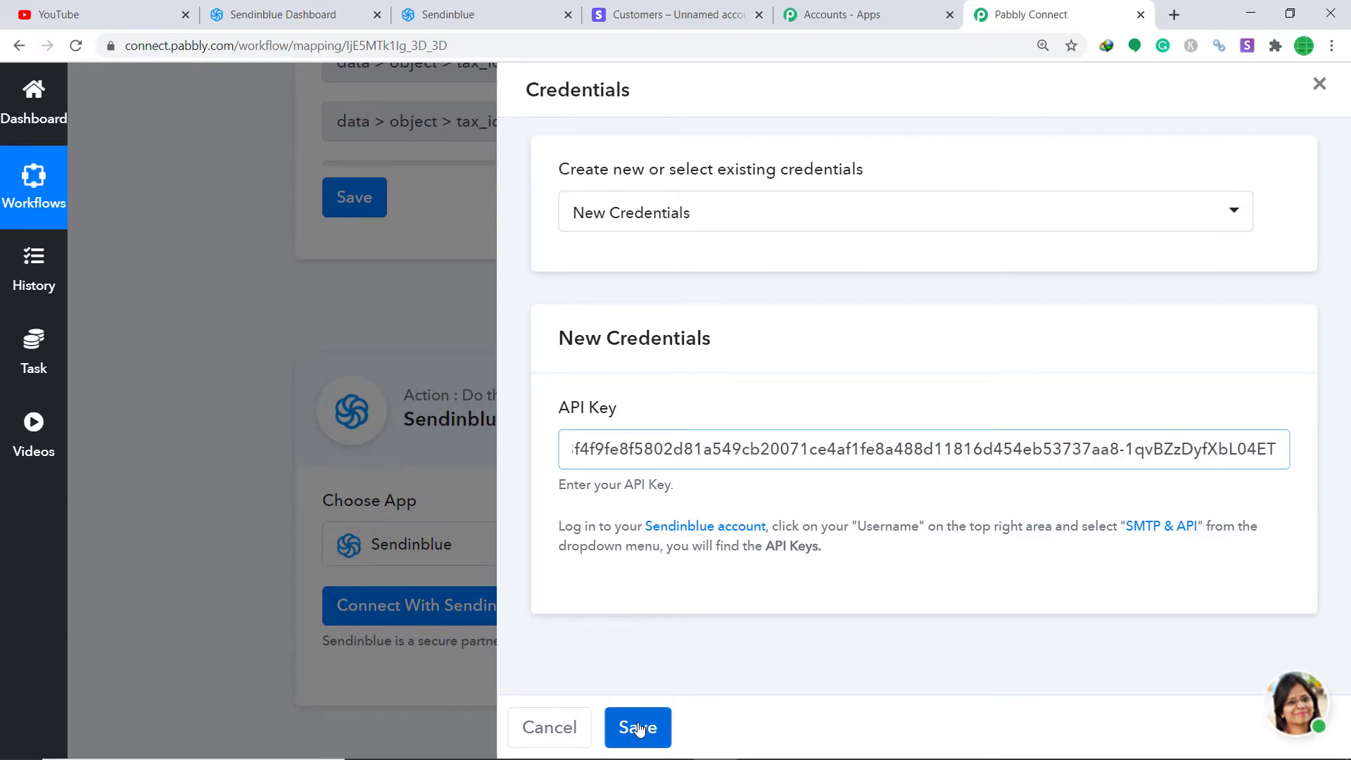
click(638, 727)
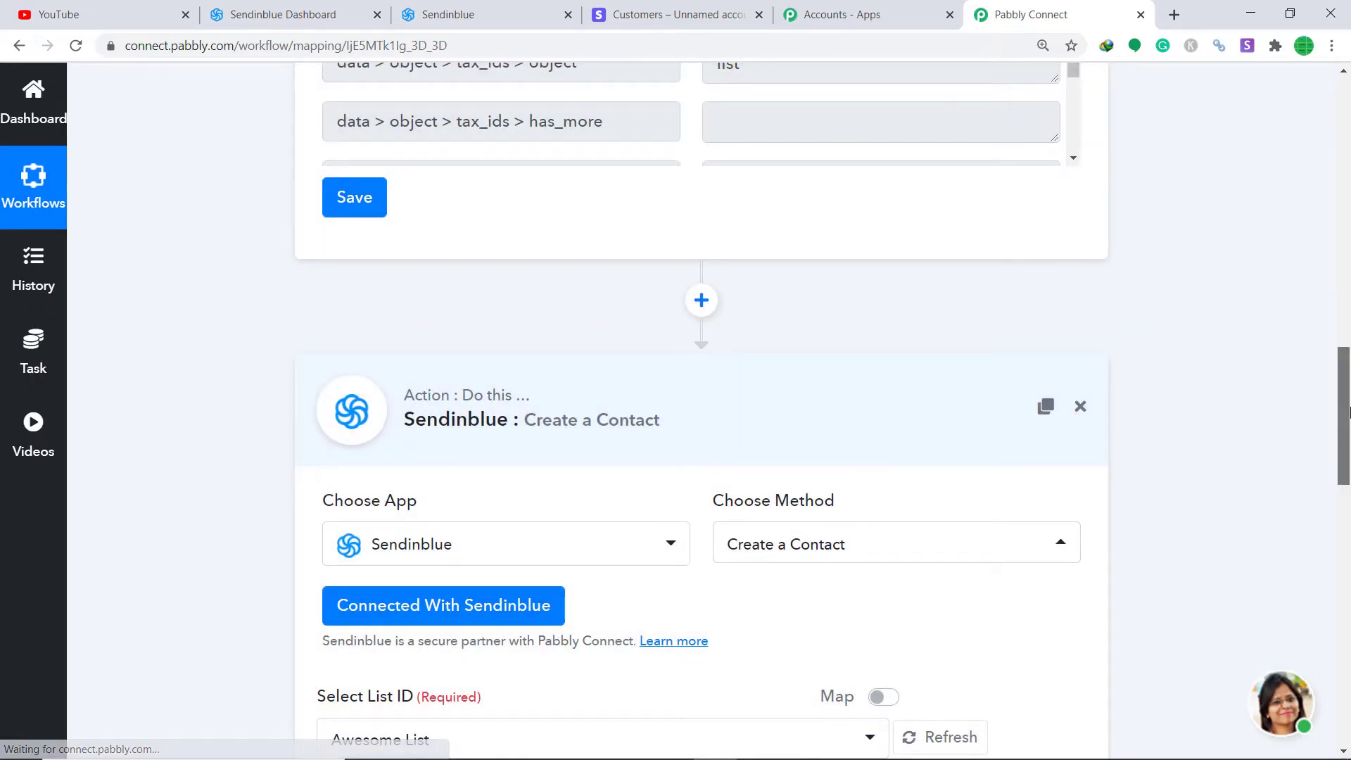
drag(1347, 412, 1347, 479)
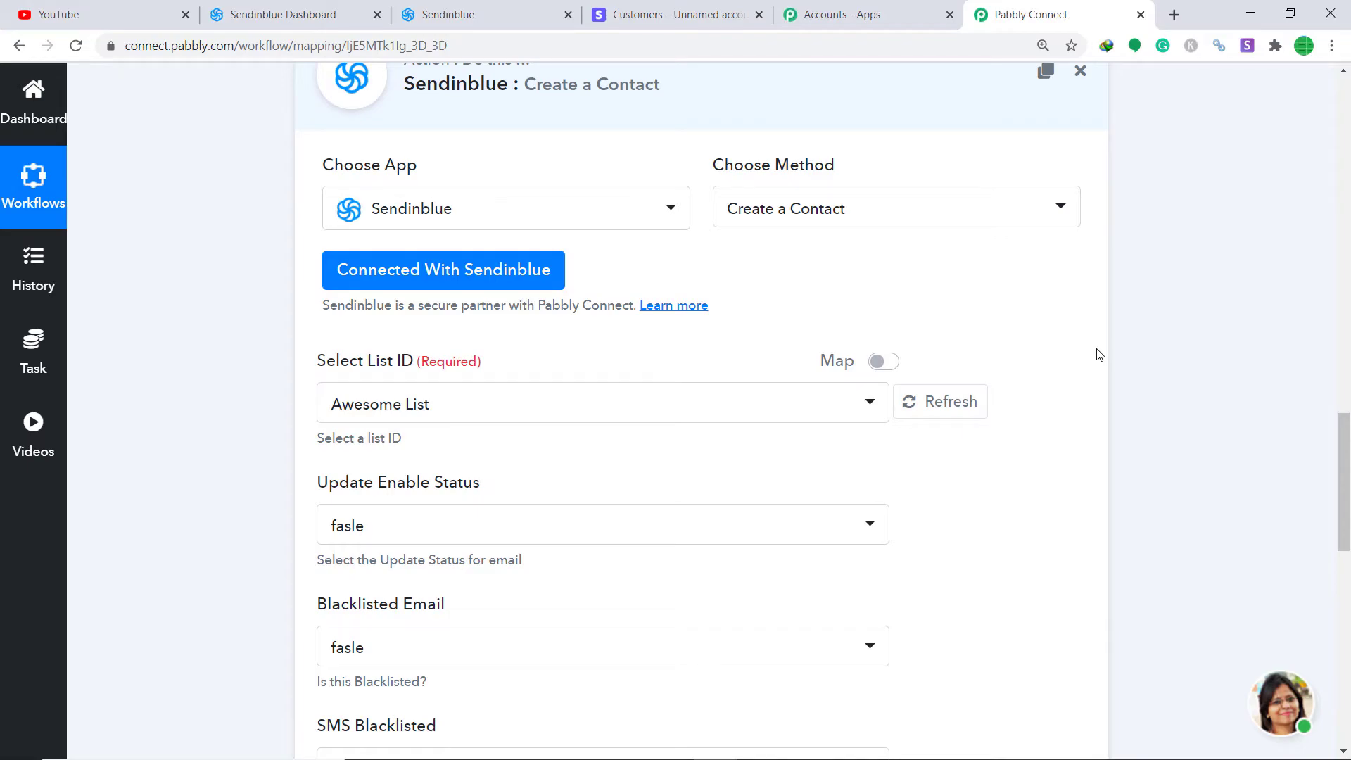
scroll(1076, 373, down, 2)
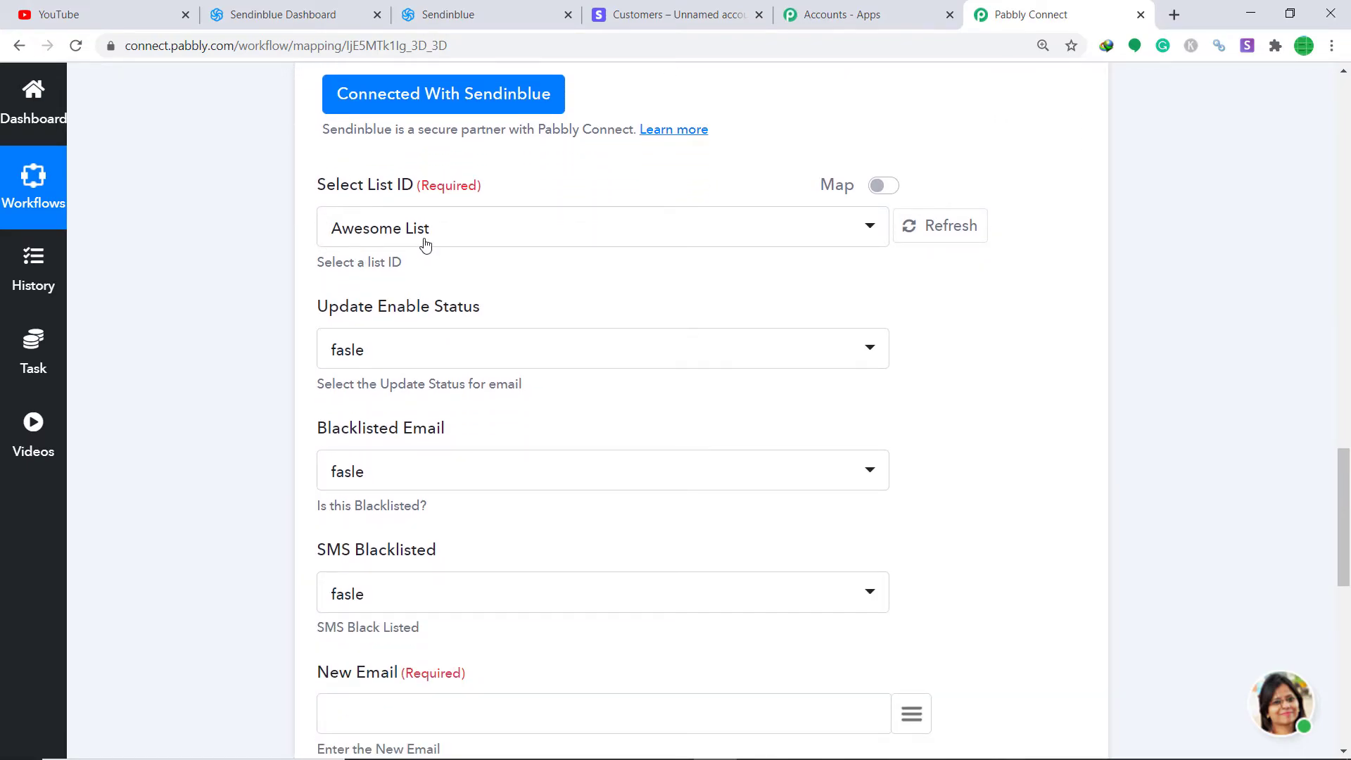
Step: Open the Select List ID dropdown to see the Sendinblue contact lists, then return to Sendinblue
click(425, 243)
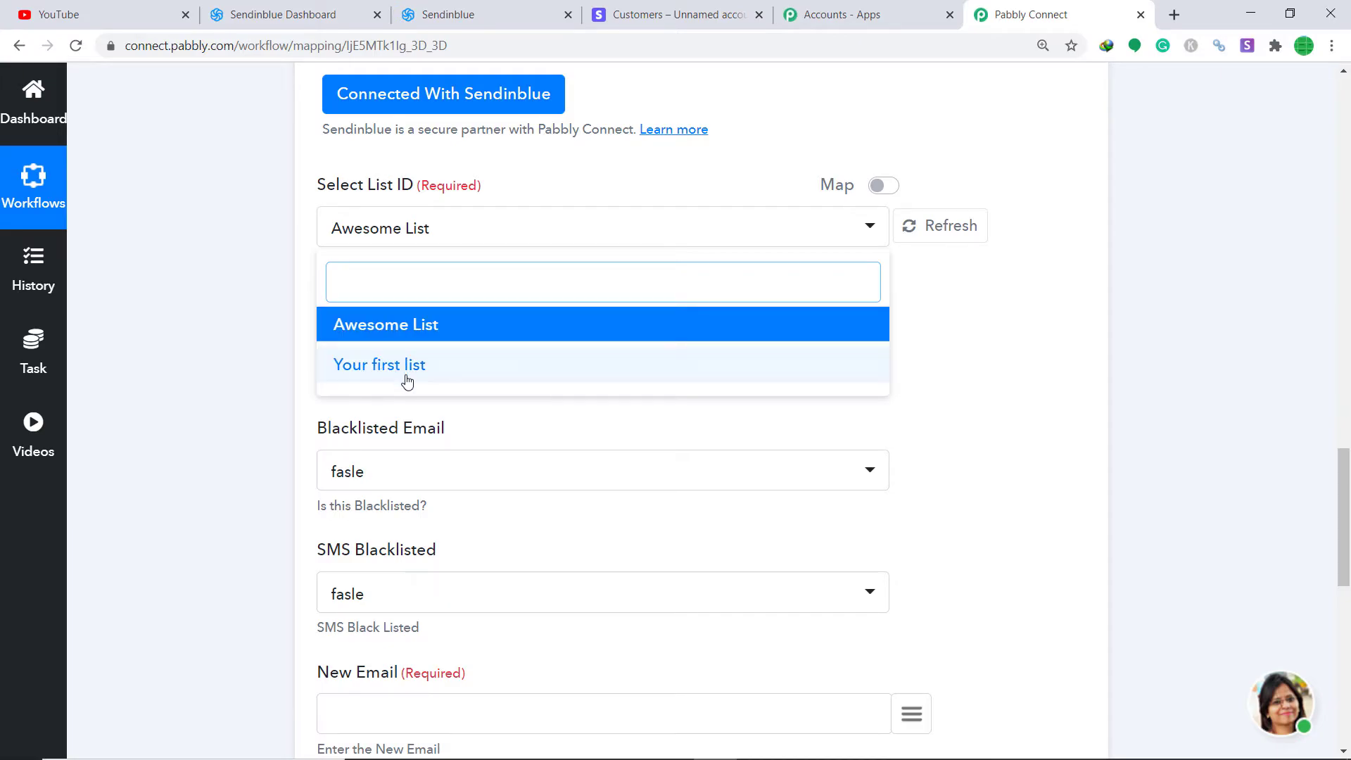
click(480, 10)
scroll(493, 246, up, 3)
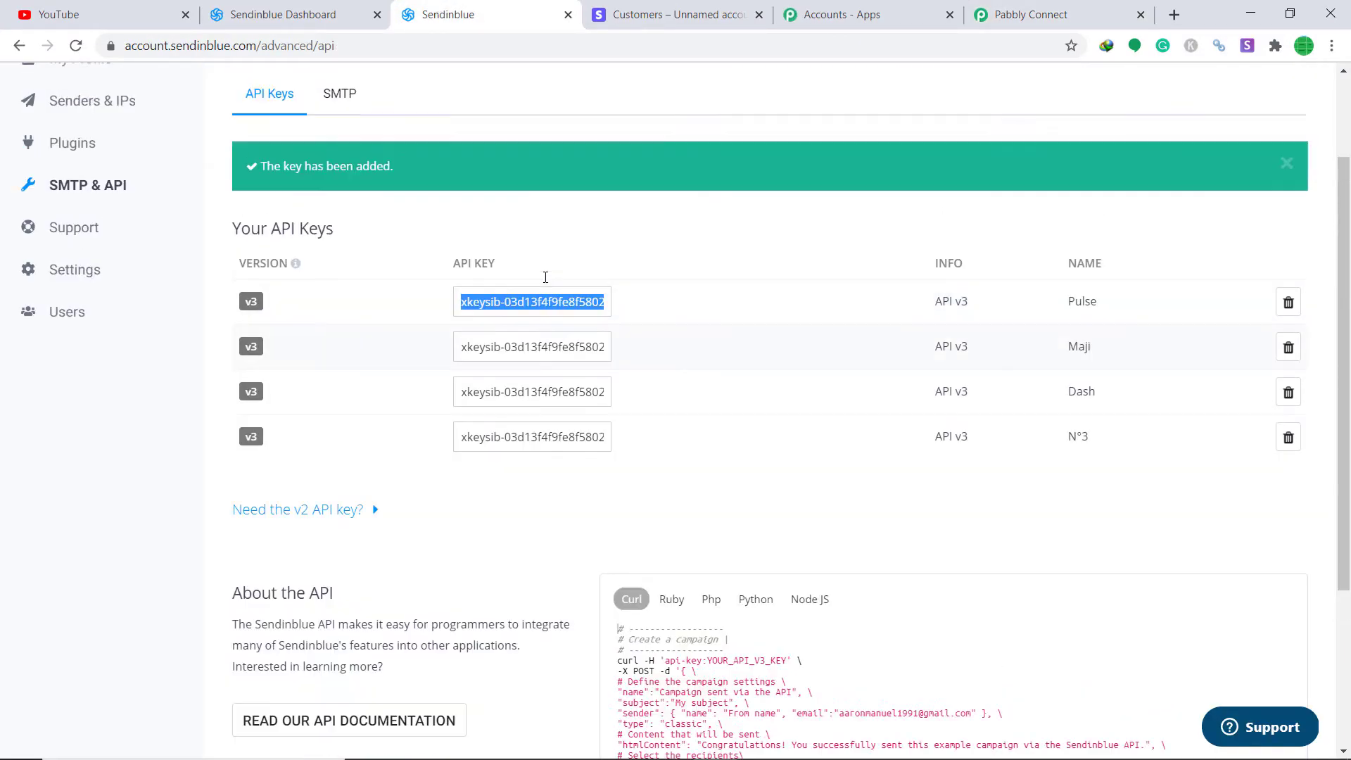
Step: On Sendinblue's Contacts page, check the existing lists, Awesome List and Your first list, then return to Pabbly Connect
click(240, 6)
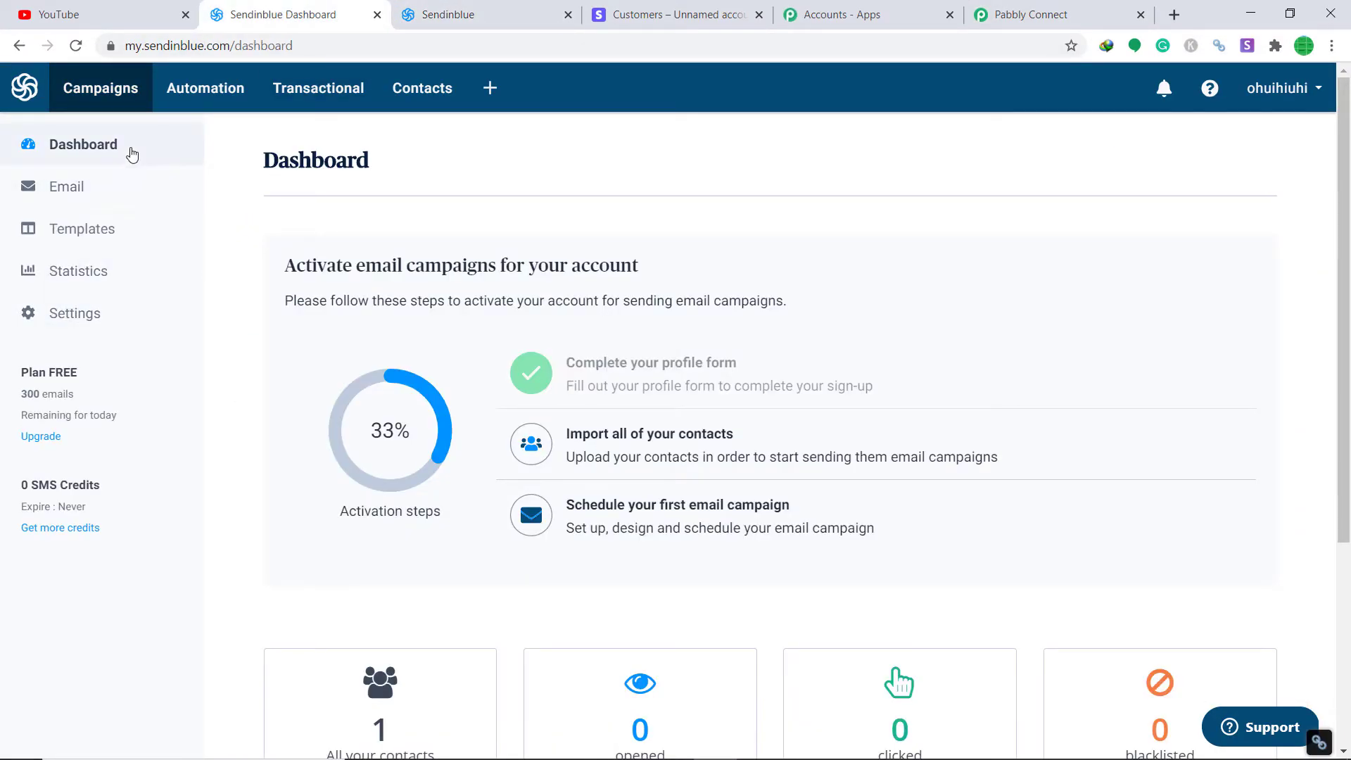
click(404, 100)
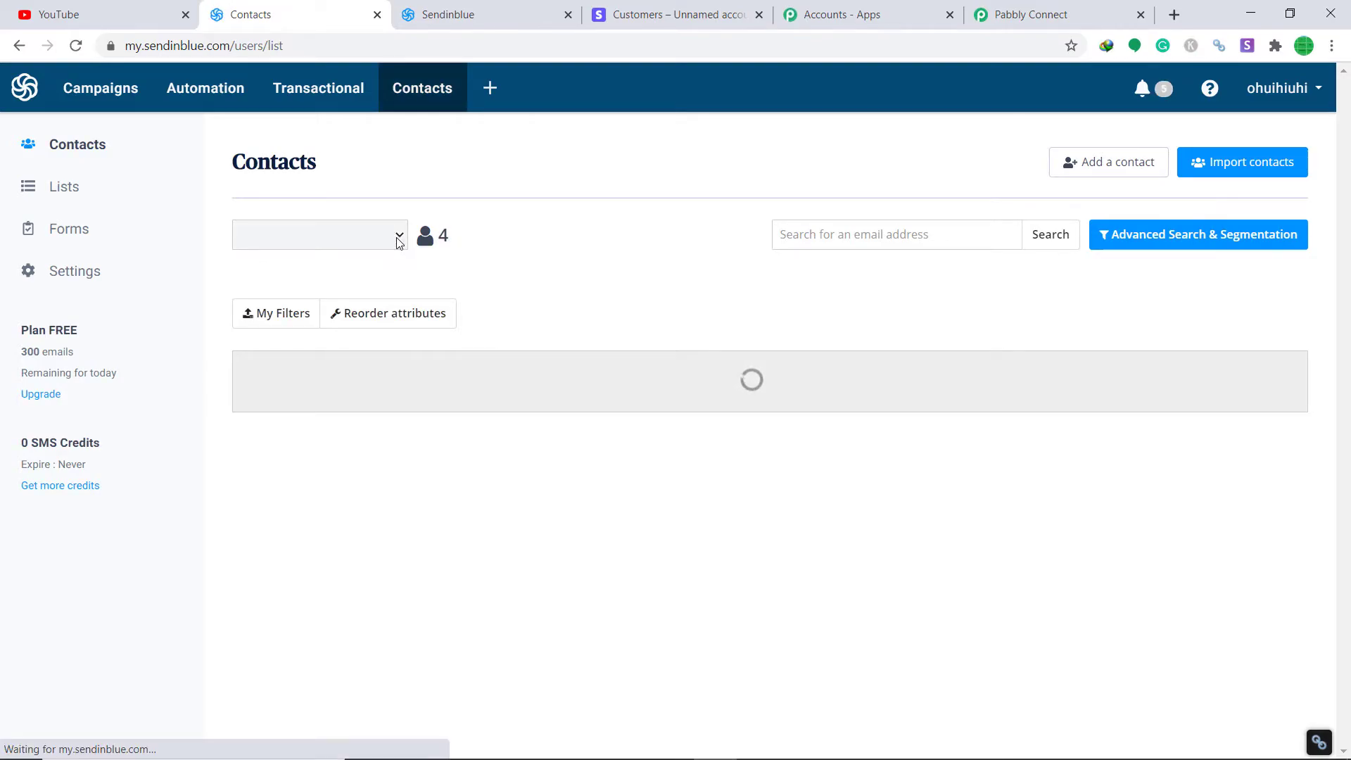
click(398, 239)
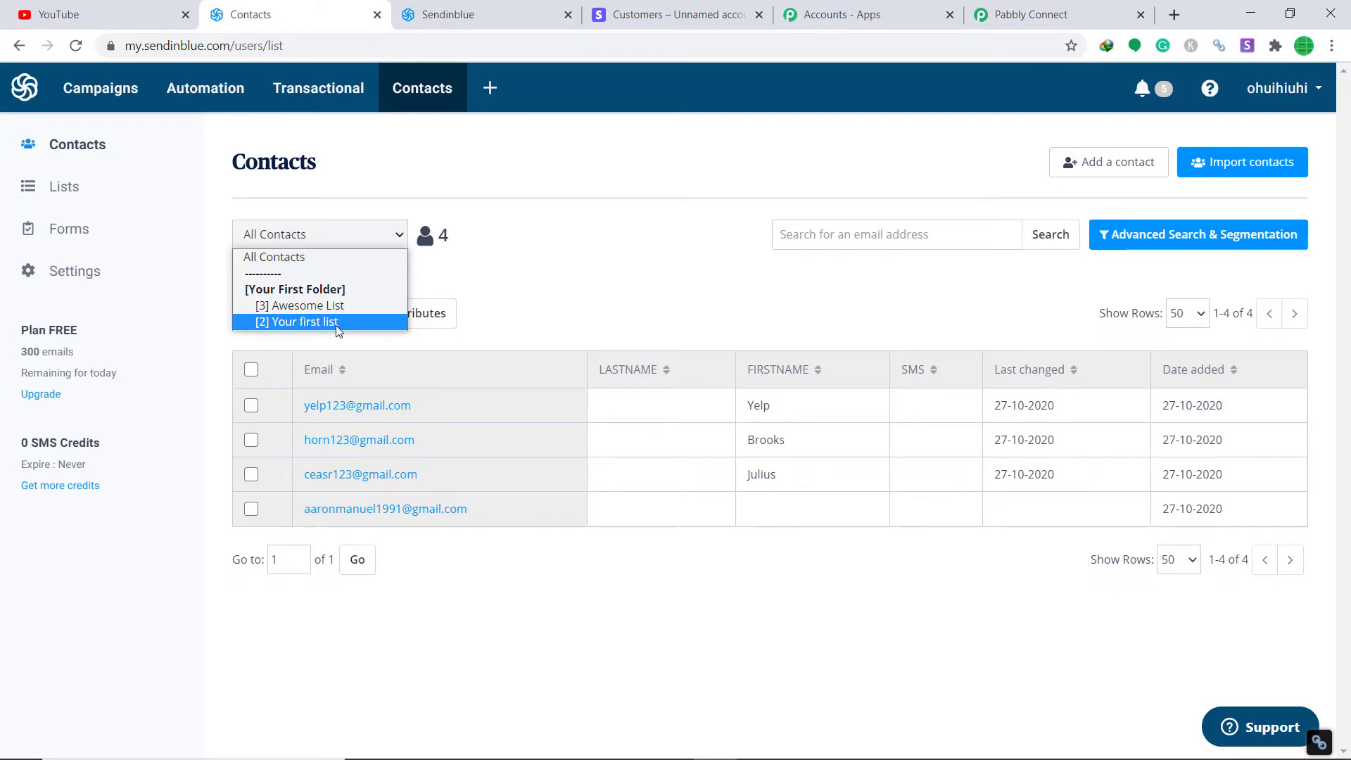
click(1031, 15)
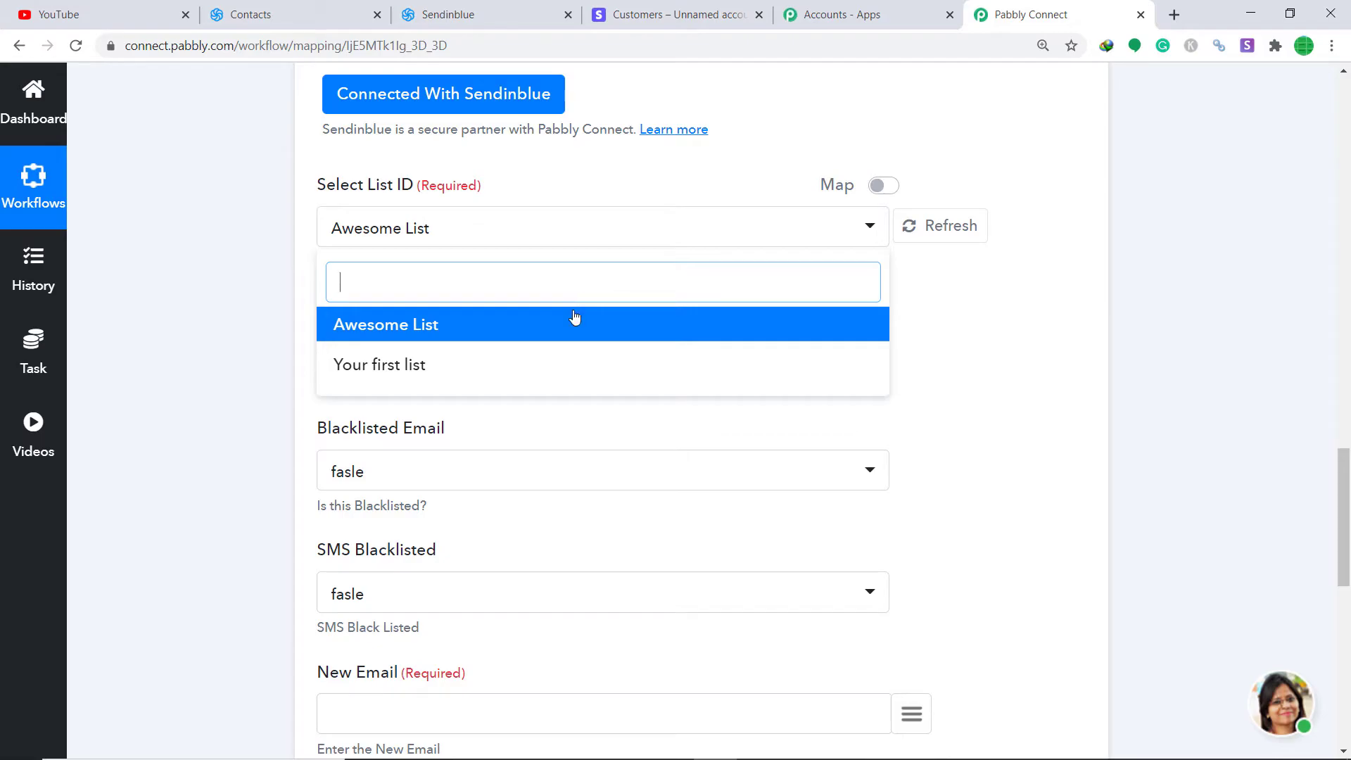
Step: Choose Awesome List as the Select List ID and move down to the email and name fields
click(570, 330)
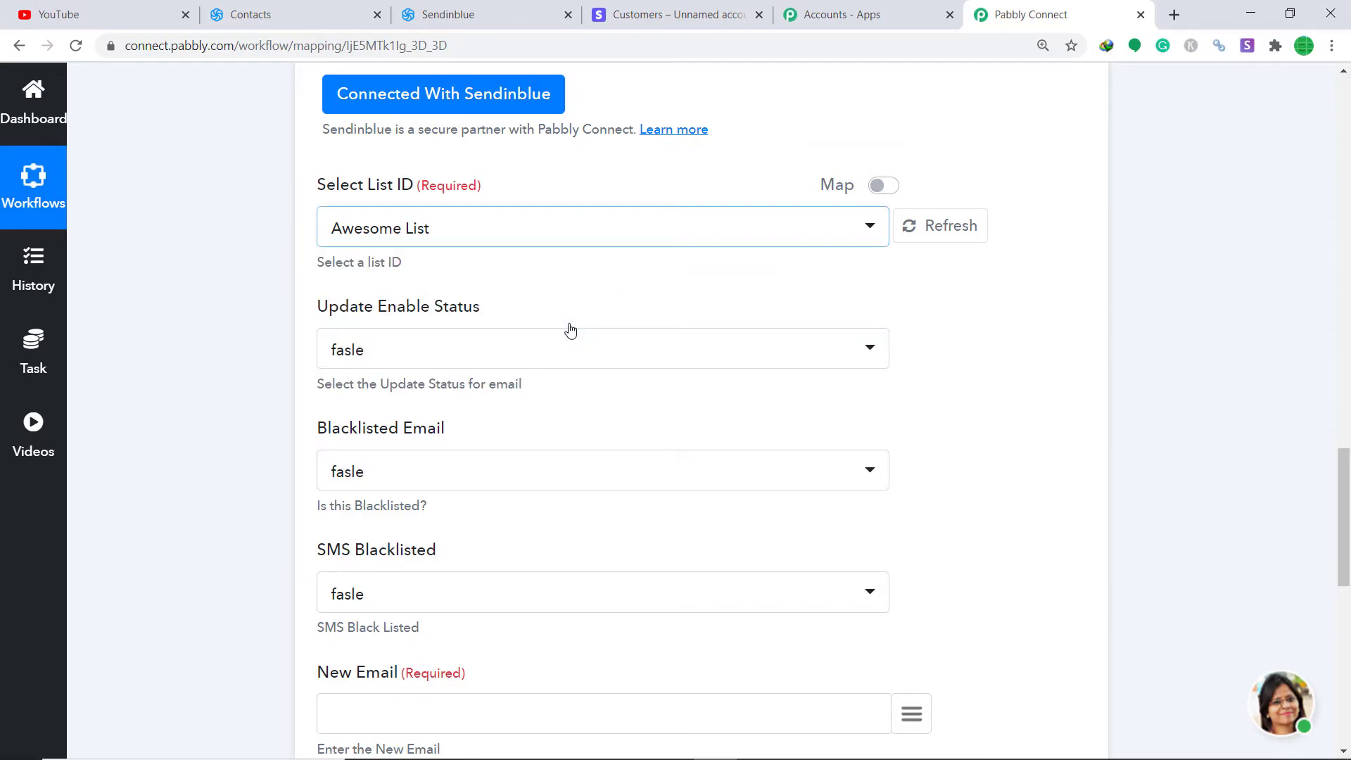
scroll(629, 322, down, 1)
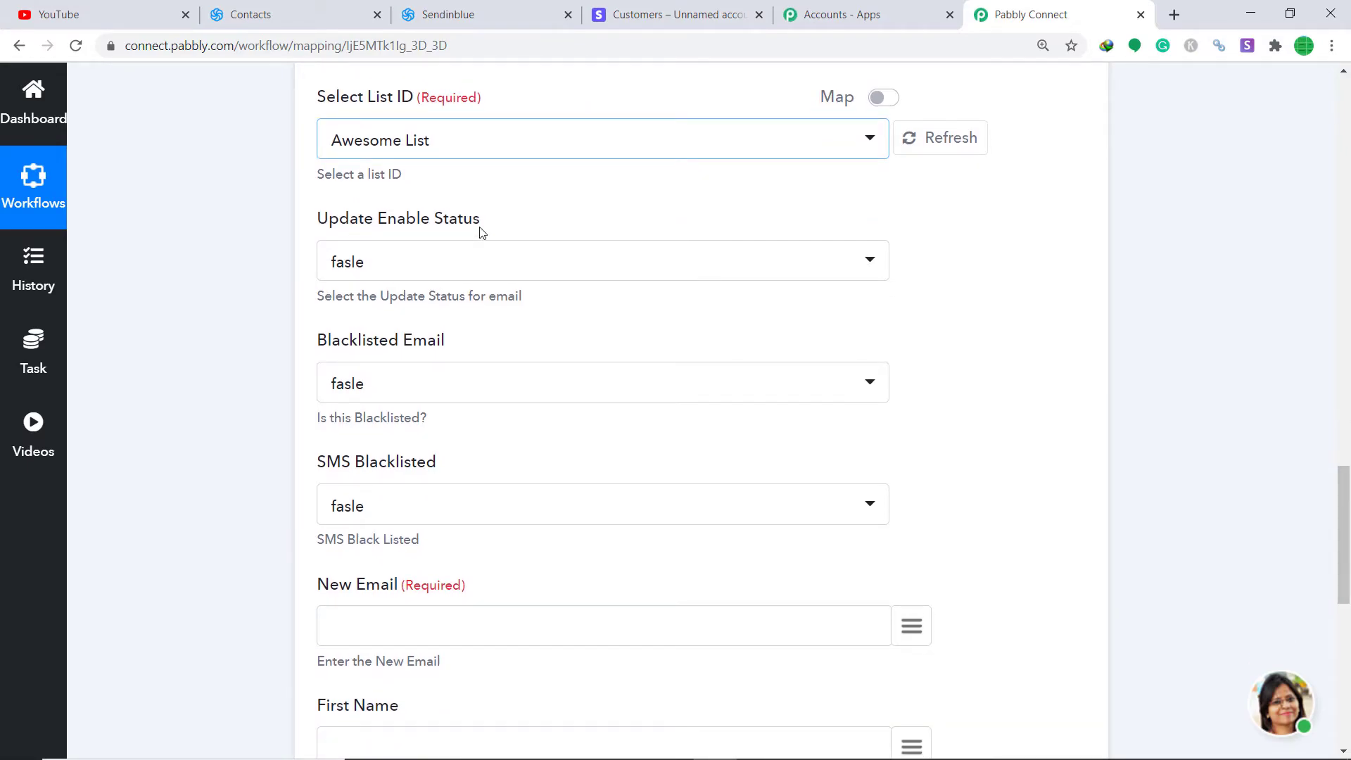
scroll(462, 248, down, 2)
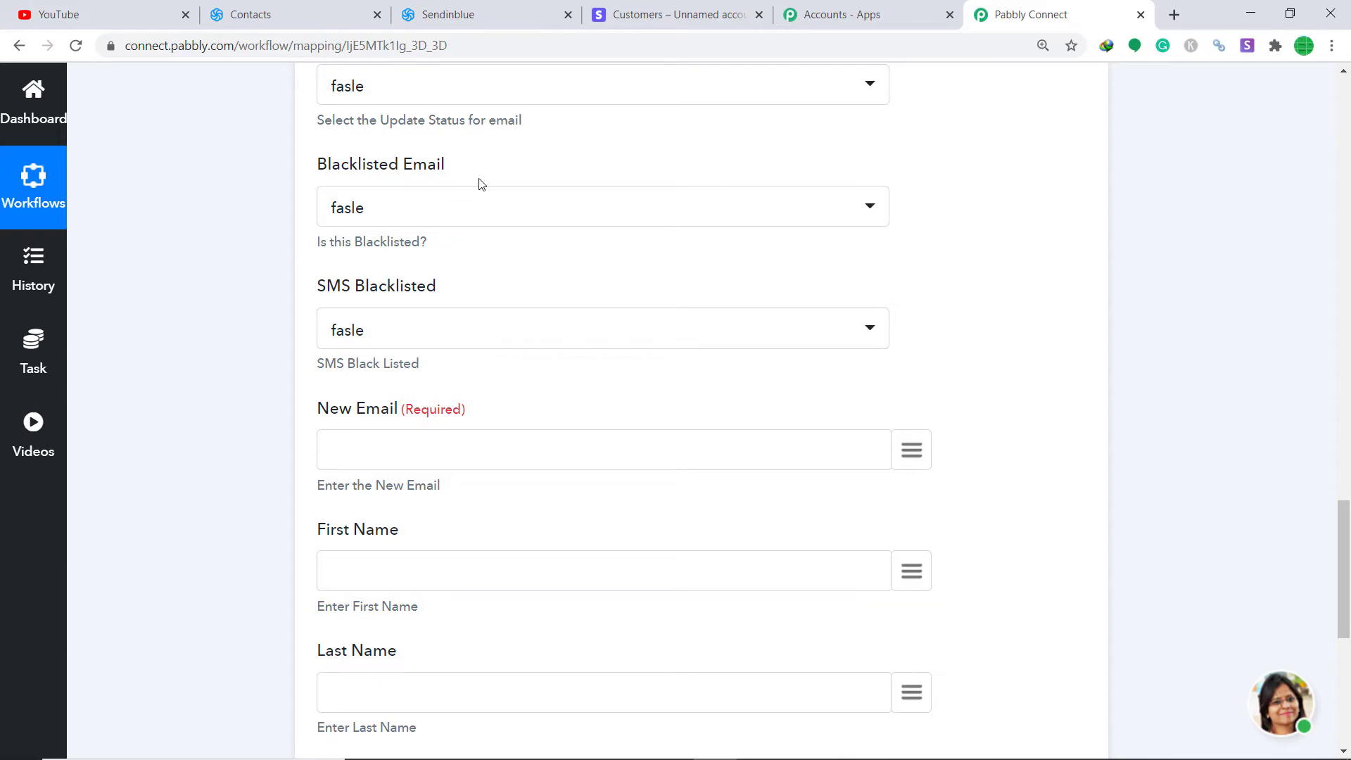
scroll(476, 191, down, 2)
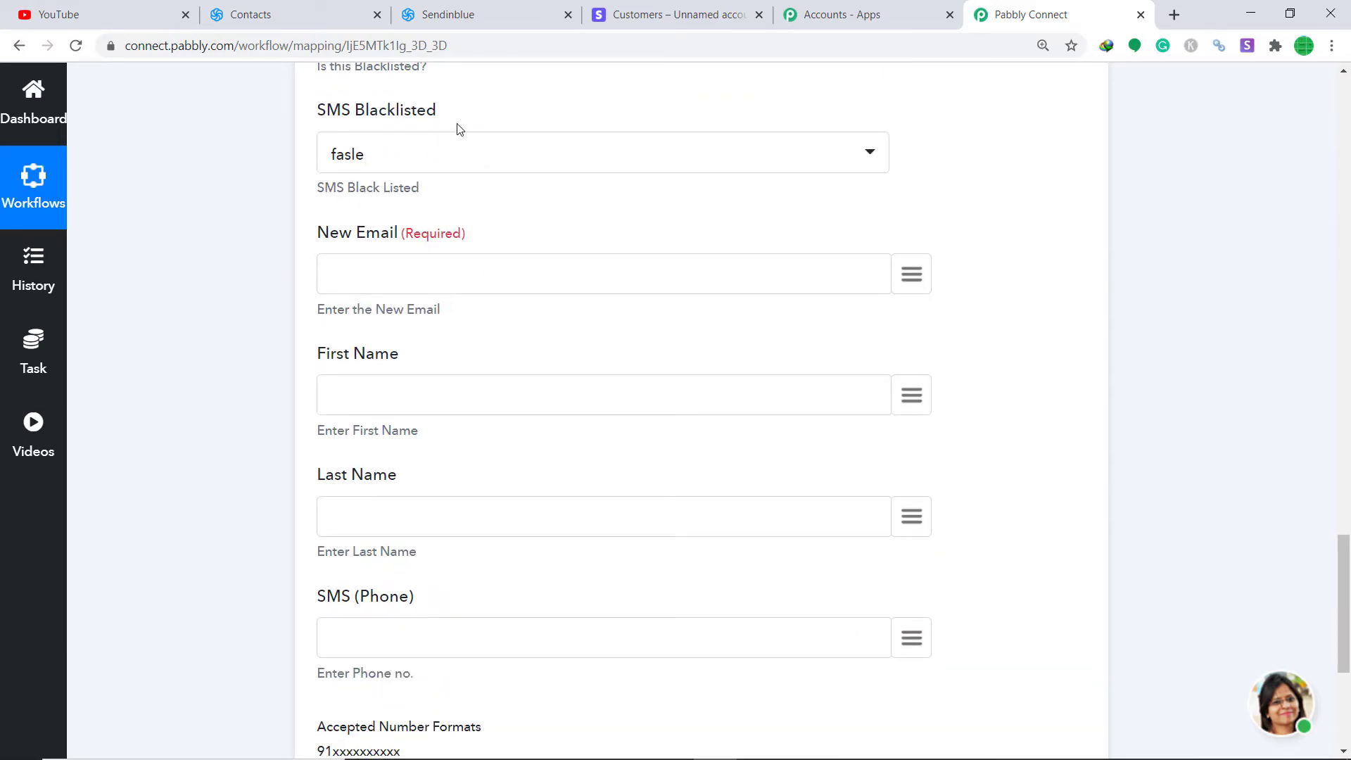
Step: Map the Stripe data > object > email to New Email and data > object > name to First Name
click(913, 276)
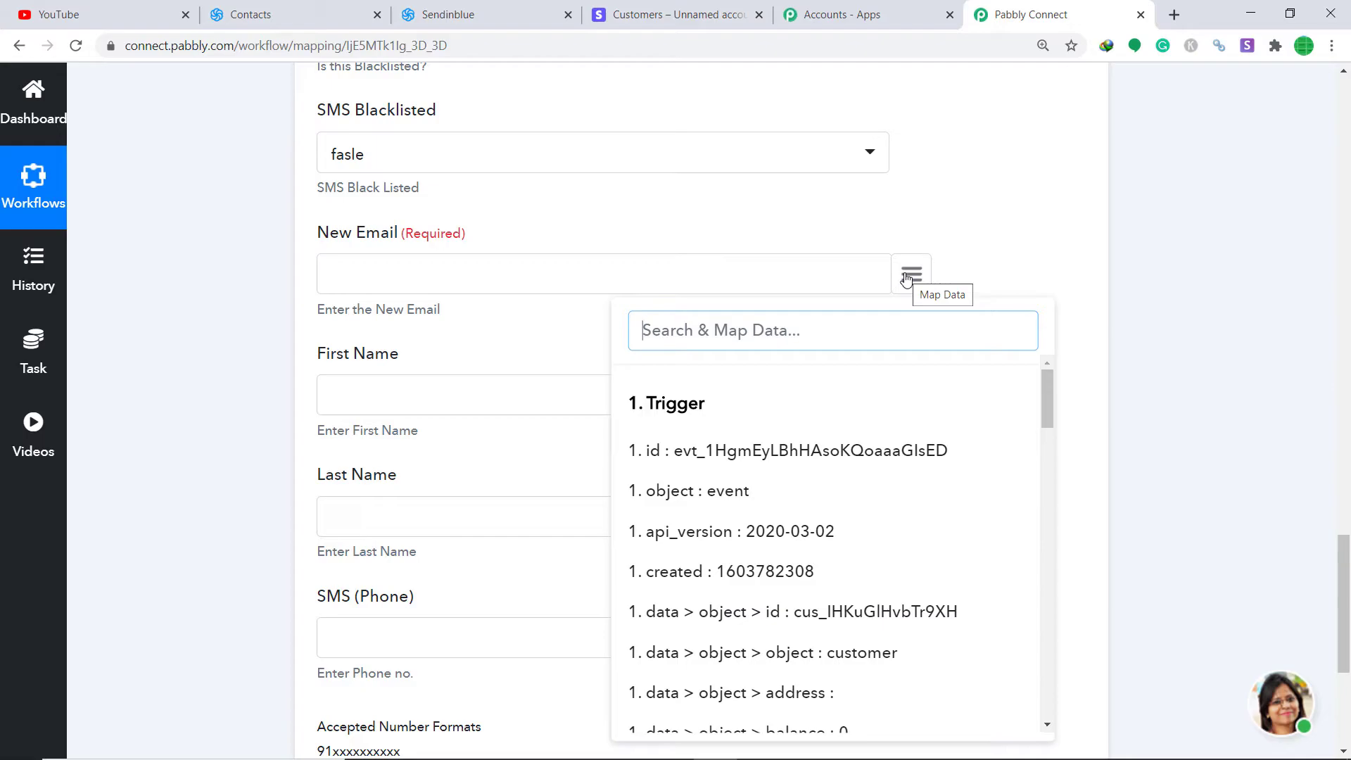
text(emai)
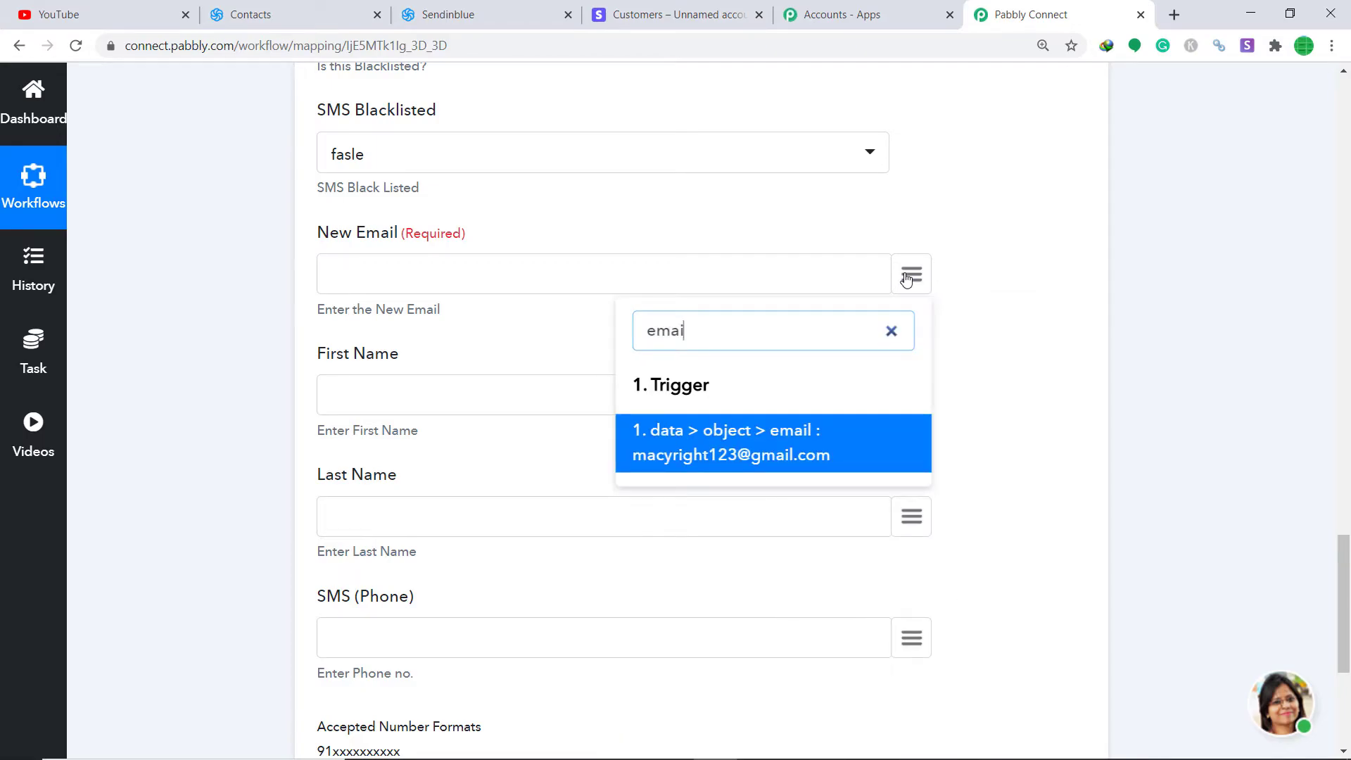
click(781, 442)
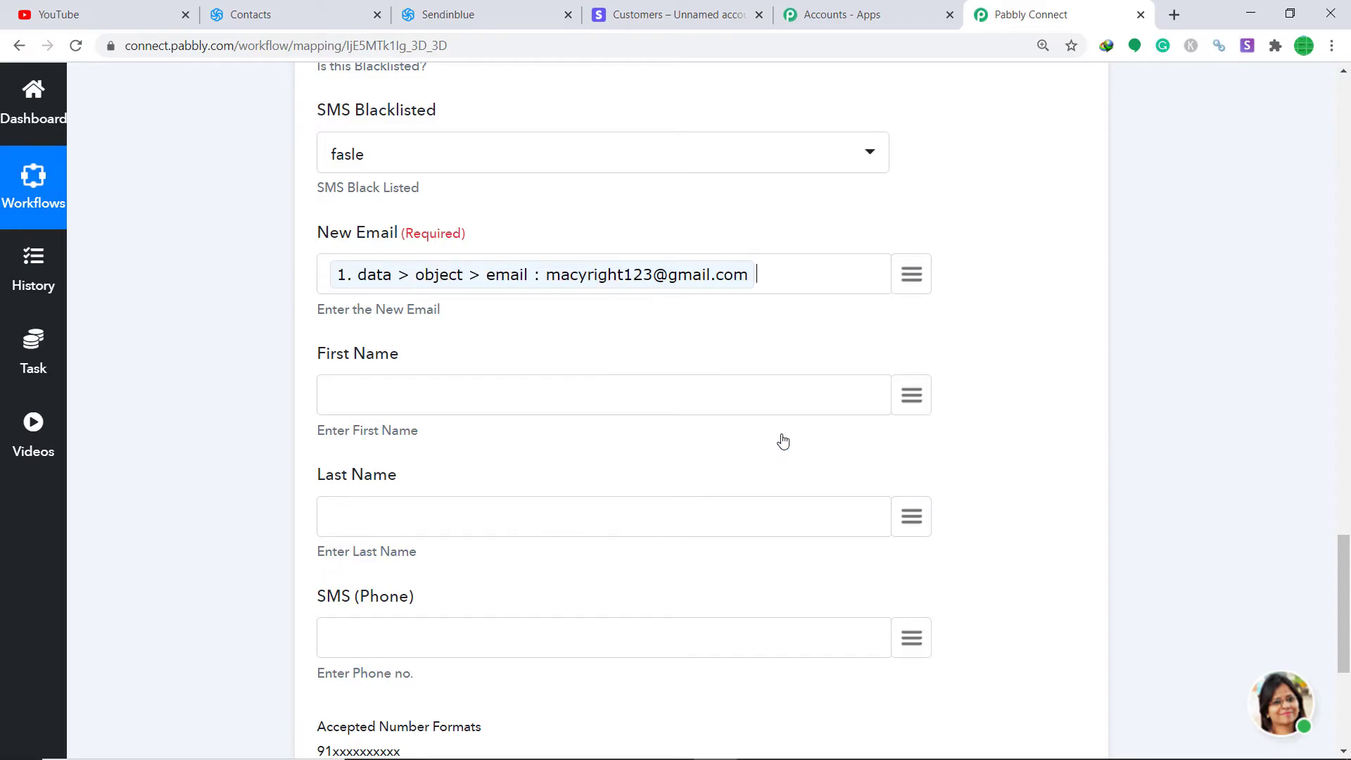
click(918, 395)
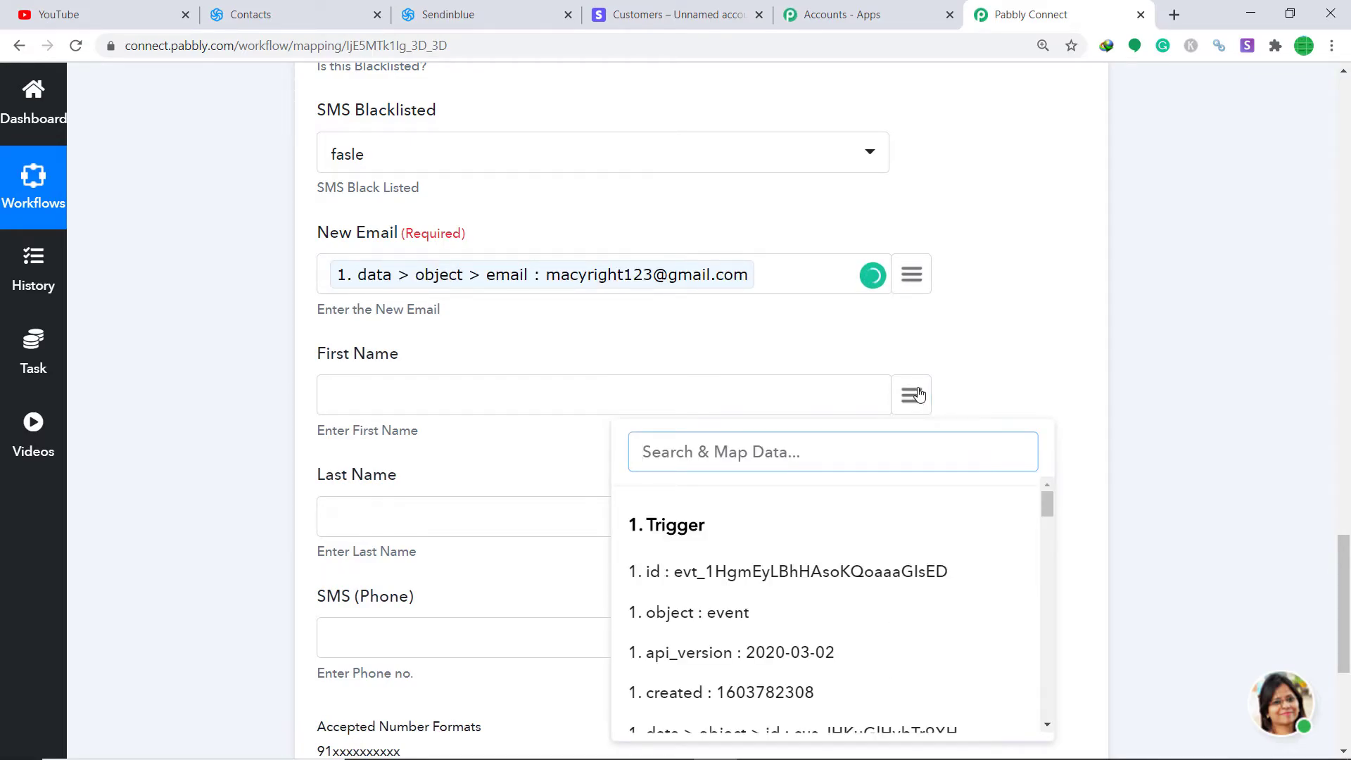
text(name)
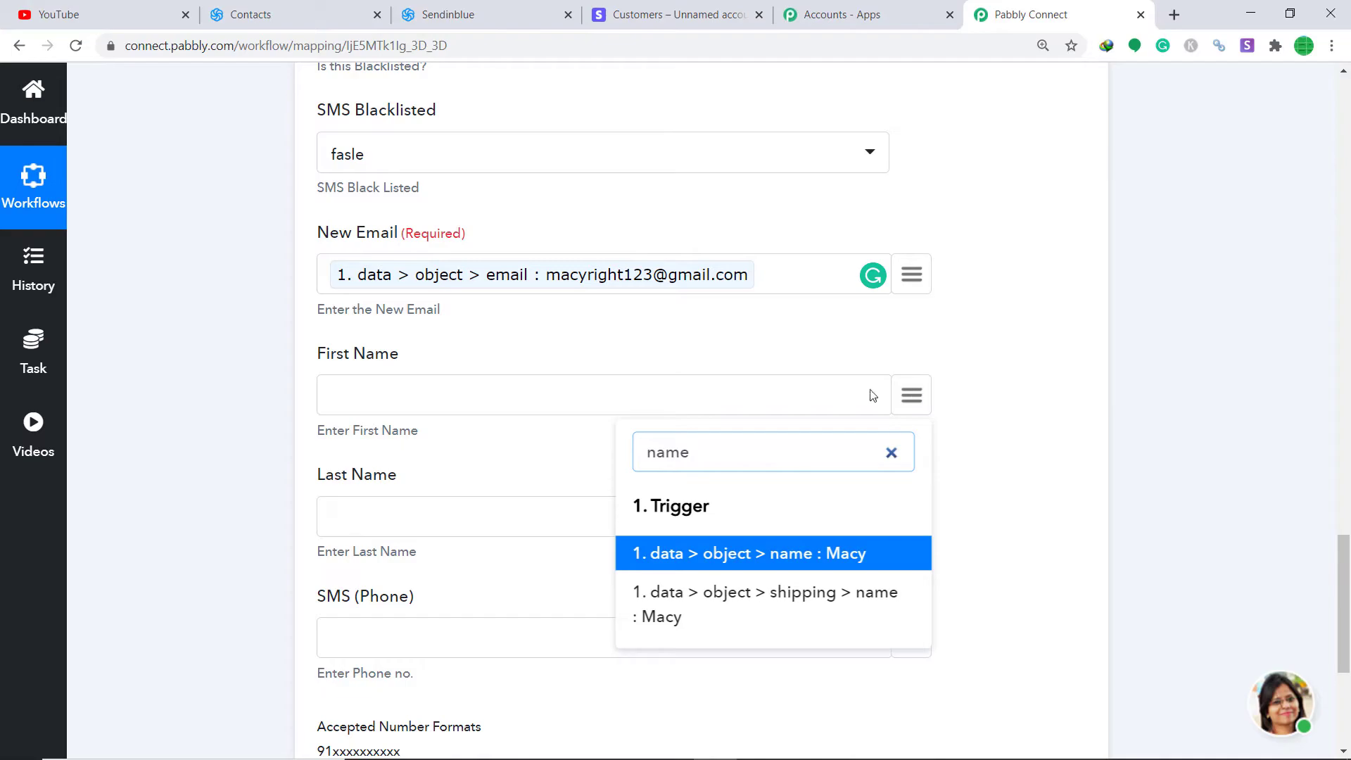
click(841, 563)
scroll(944, 491, down, 3)
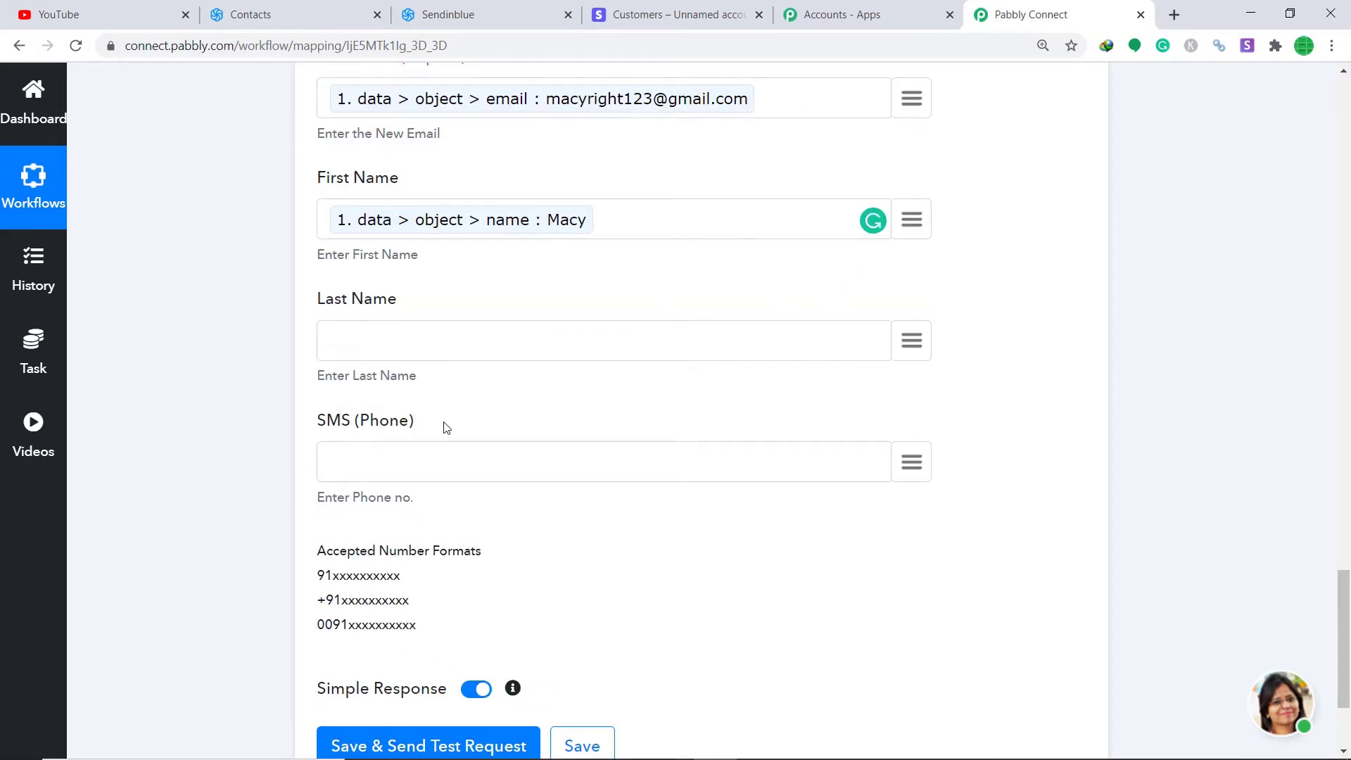
scroll(457, 395, down, 3)
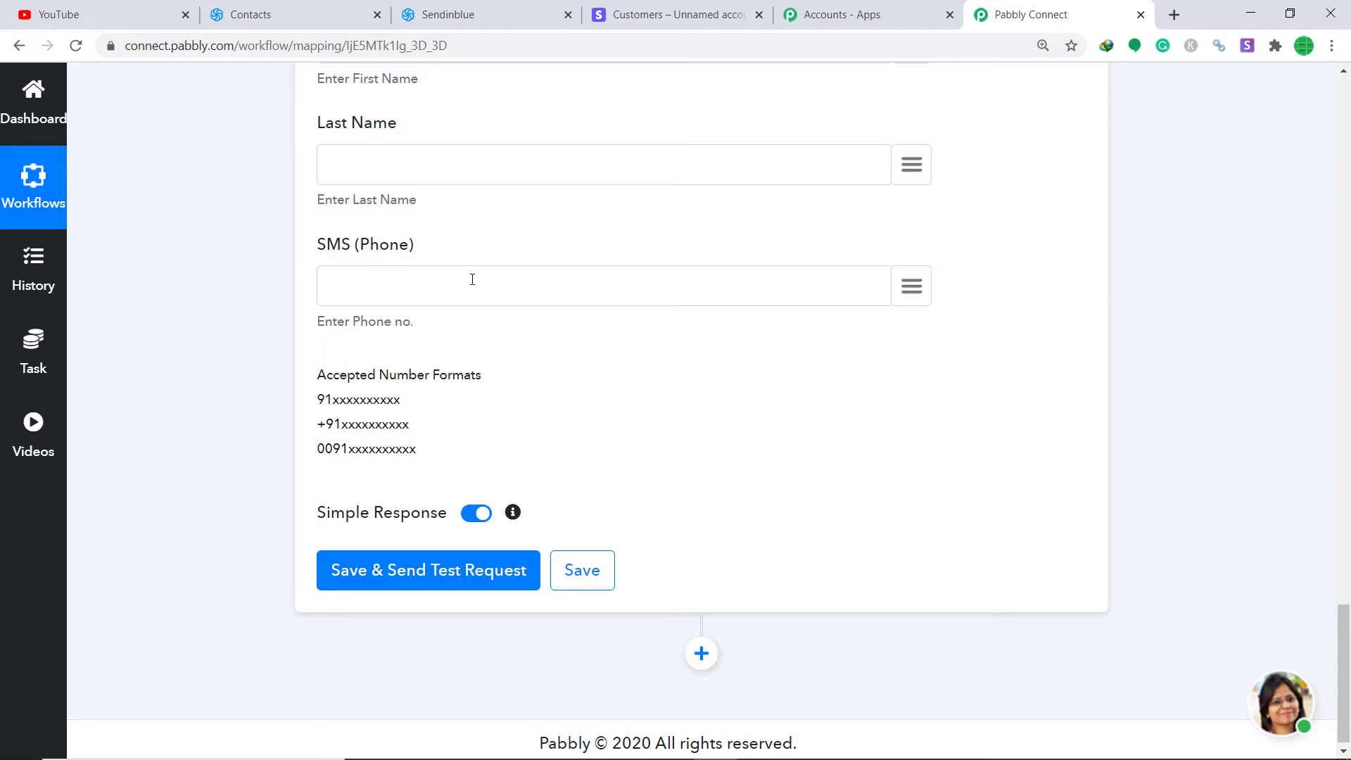
Step: Save the Sendinblue step and send a test request, which returns contact id 6
click(446, 583)
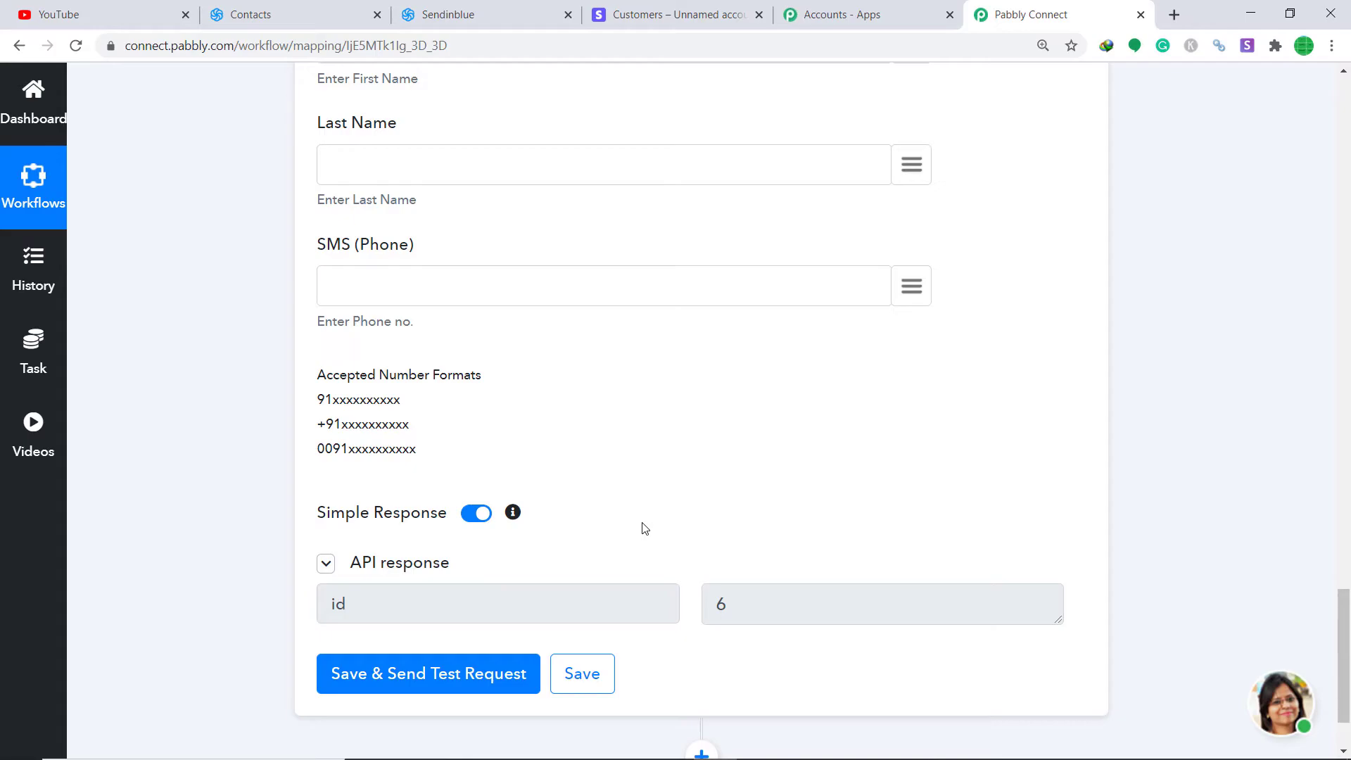
click(514, 11)
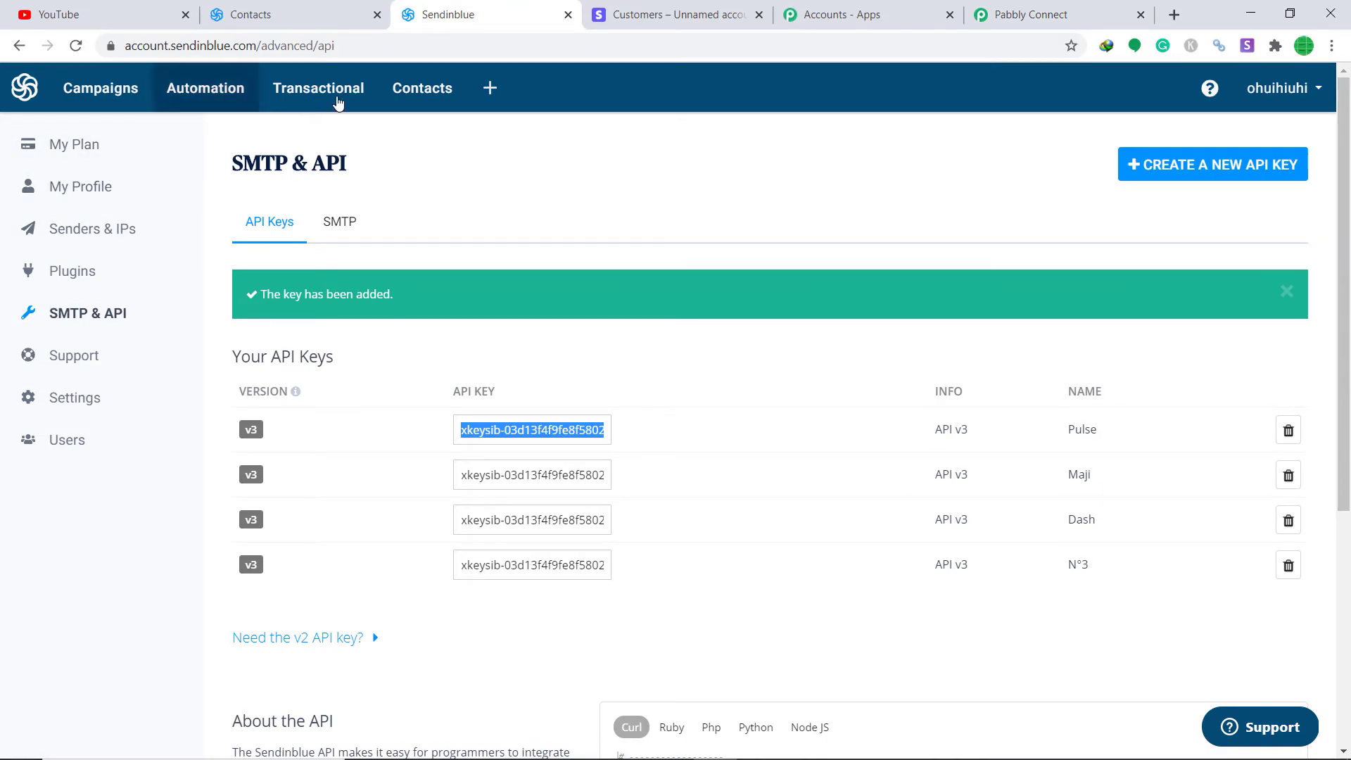
Step: Confirm the test contact appears among the 5 Sendinblue contacts, then return to Pabbly Connect
click(405, 98)
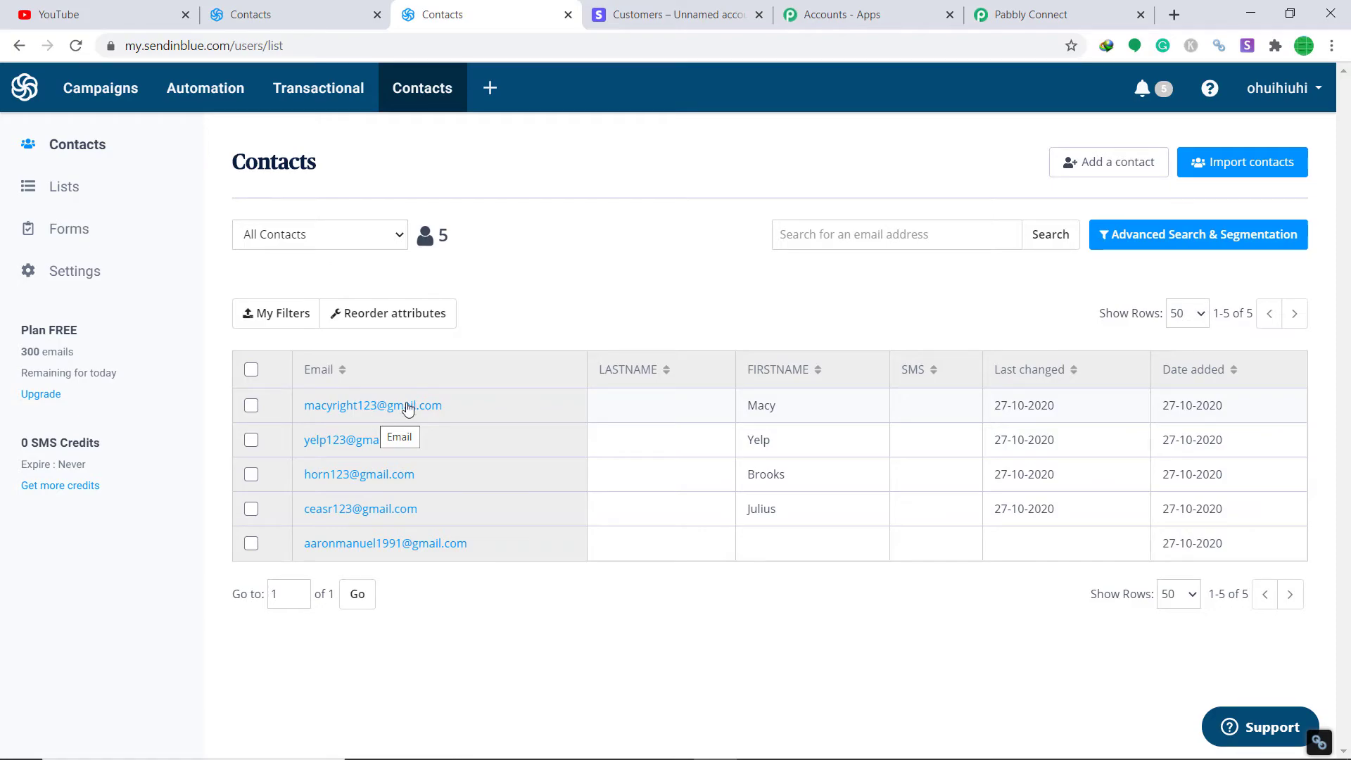
click(1093, 27)
Step: Collapse the Sendinblue action and Stripe trigger for a workflow overview, then switch to Stripe Customers
click(1349, 477)
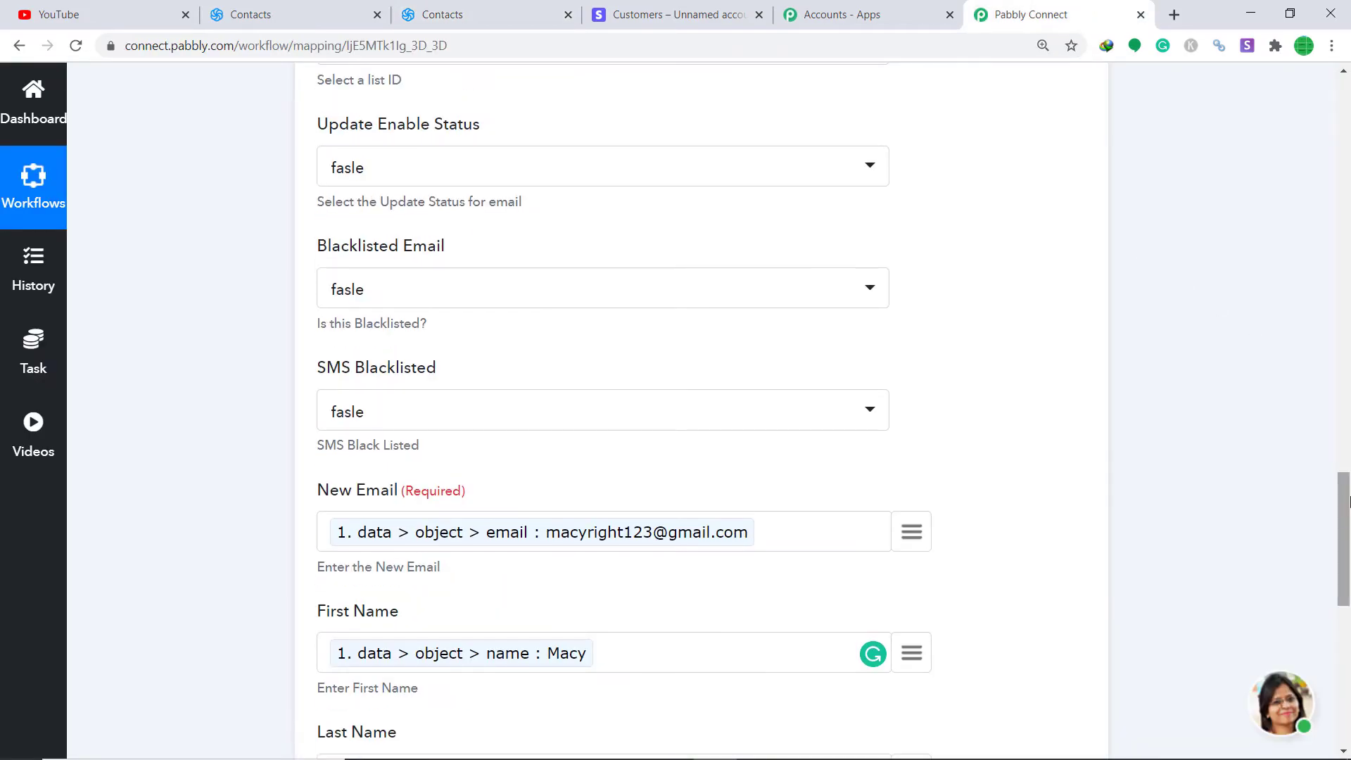
click(1346, 421)
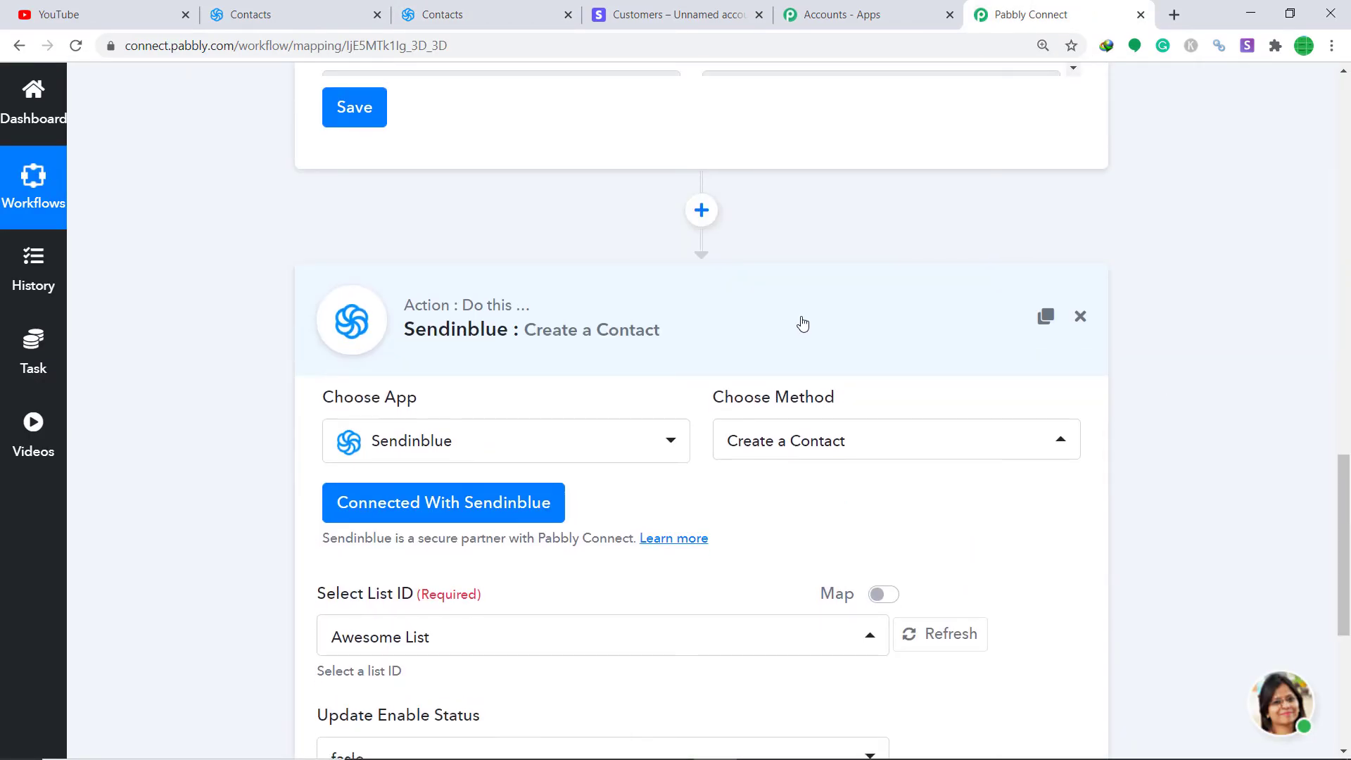
click(802, 322)
click(1344, 493)
scroll(799, 266, up, 6)
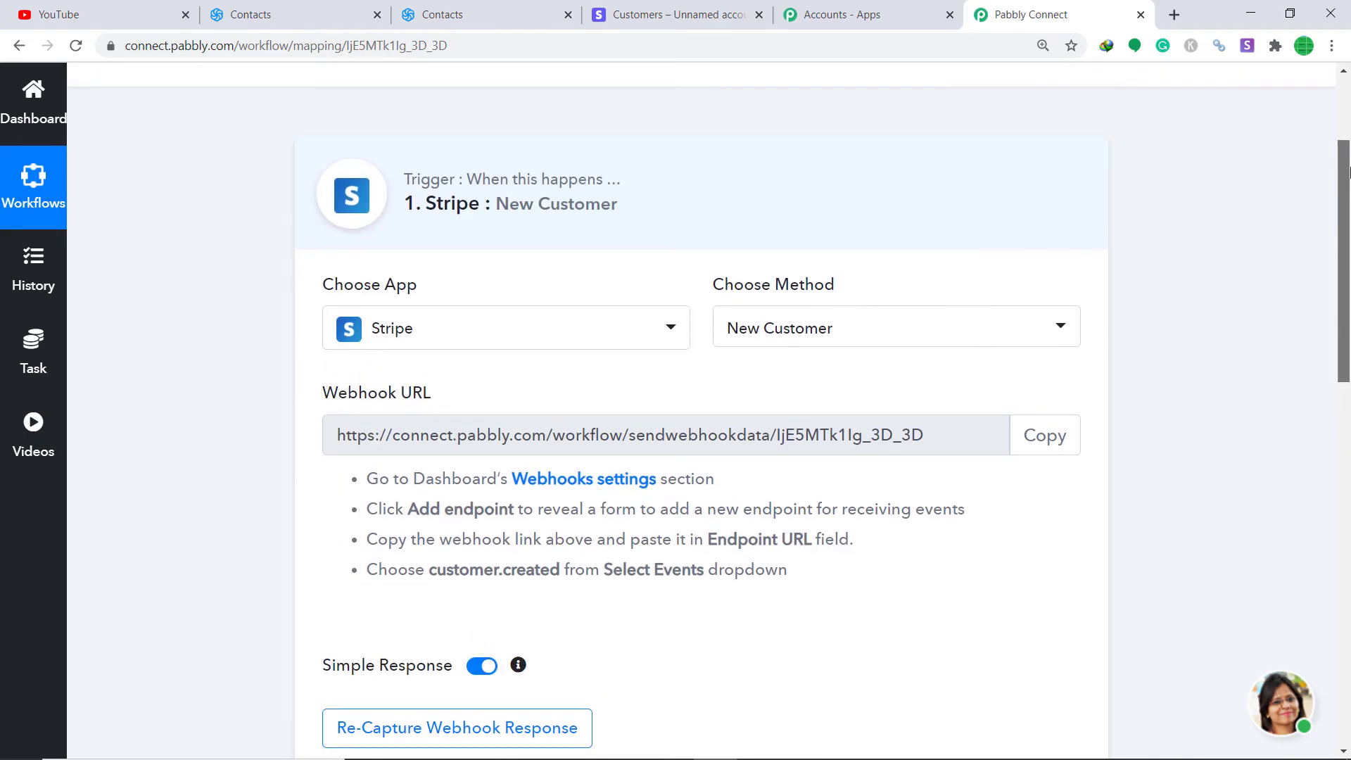
click(796, 268)
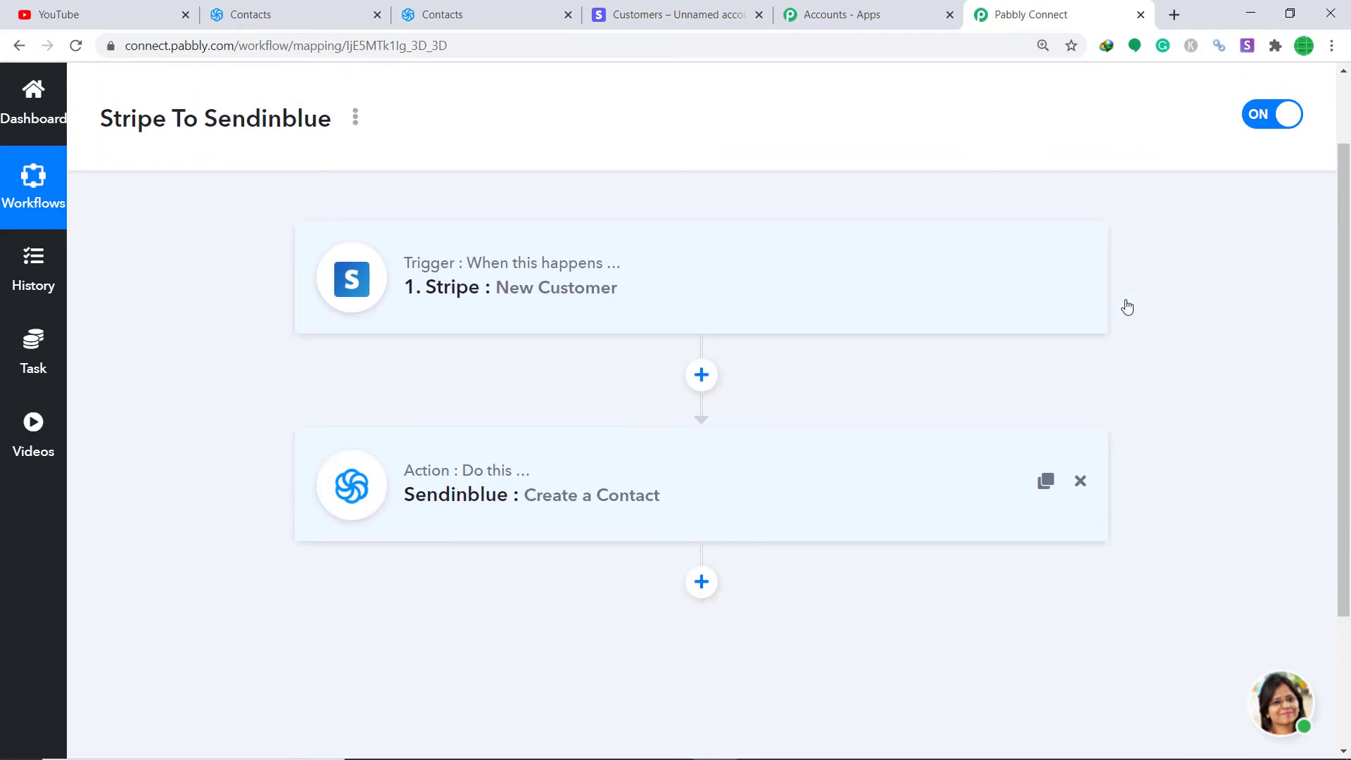
scroll(1350, 304, up, 1)
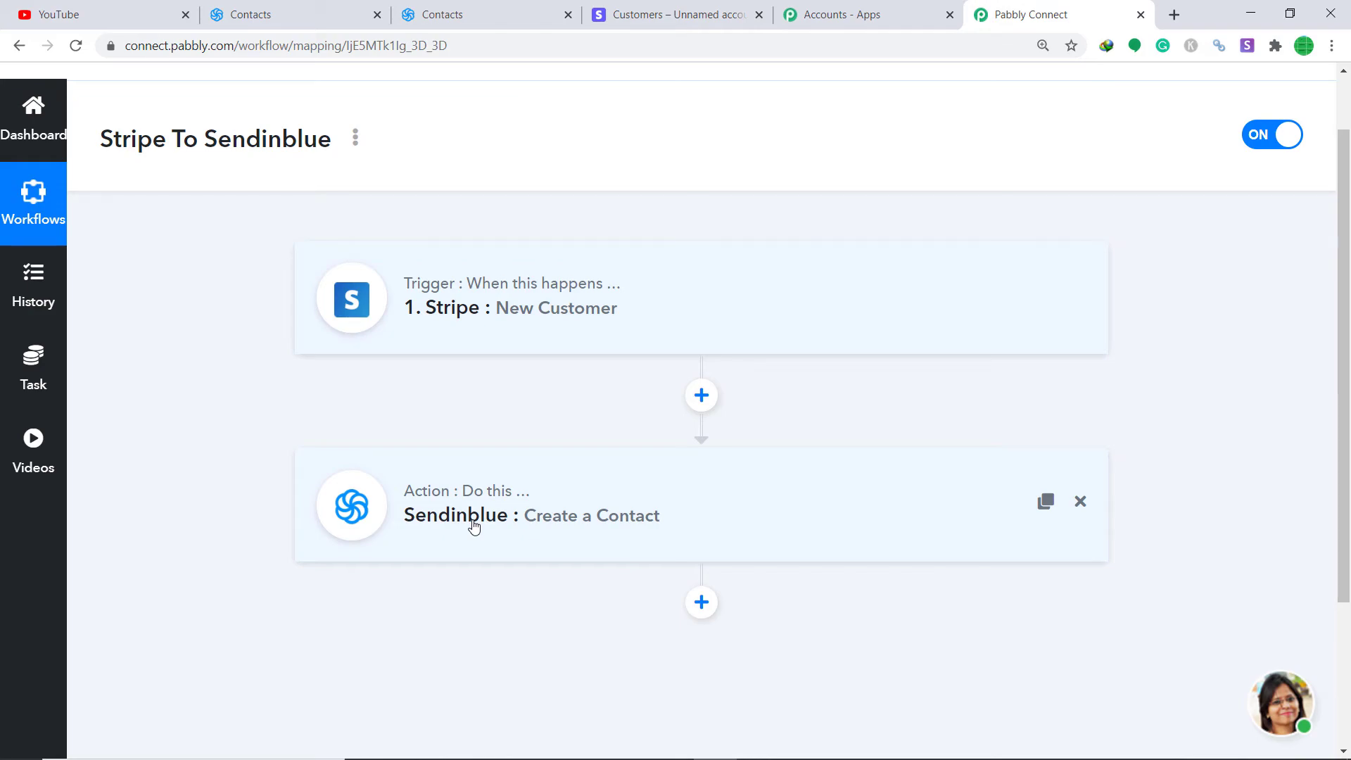
click(669, 16)
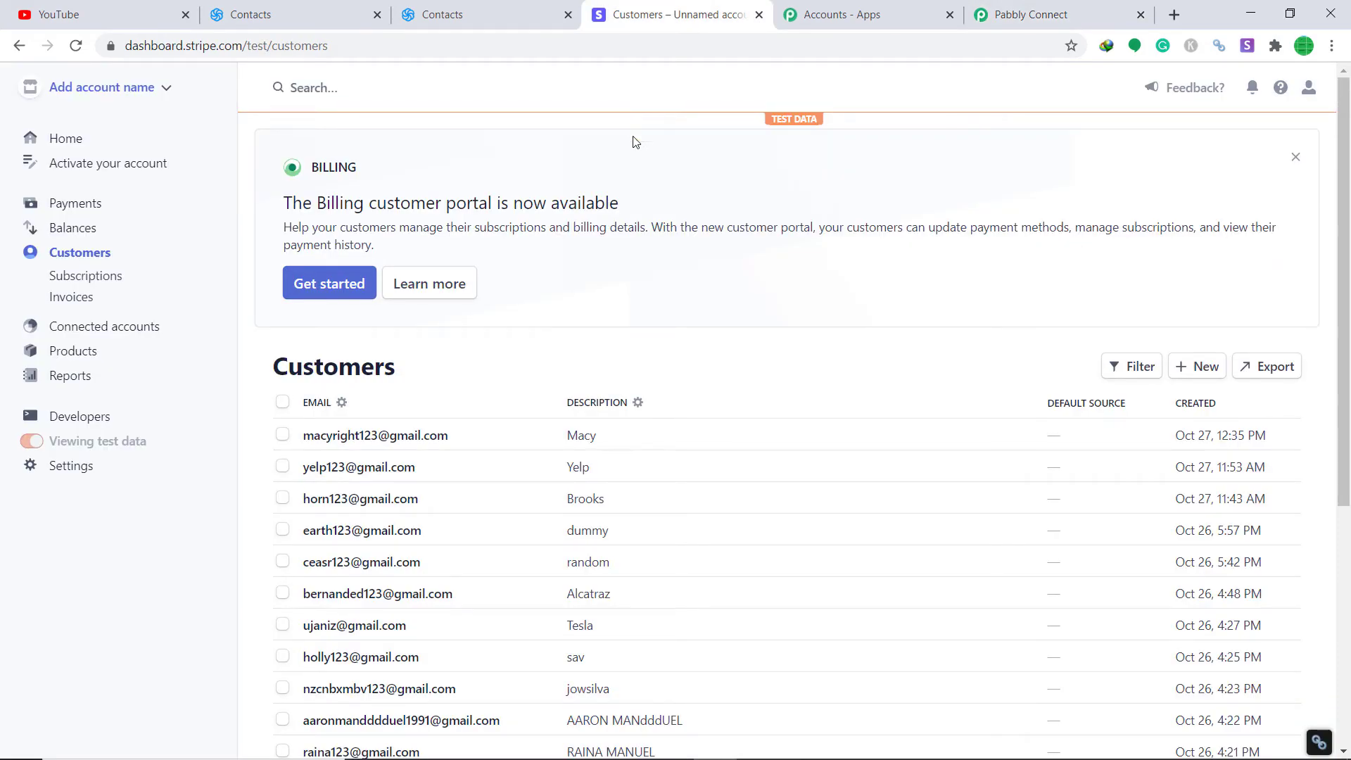
Step: Start a new Stripe customer and enter the customer's name and account email
click(1200, 370)
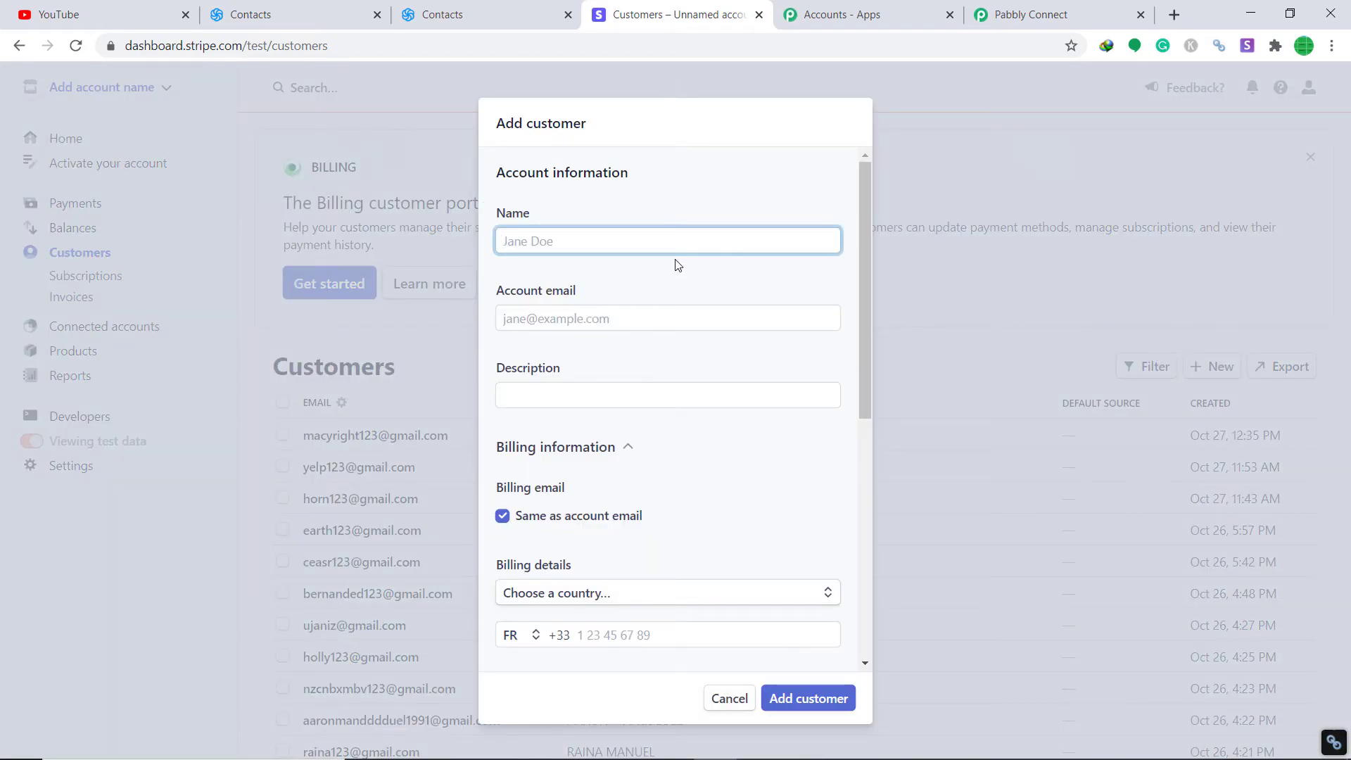
click(627, 314)
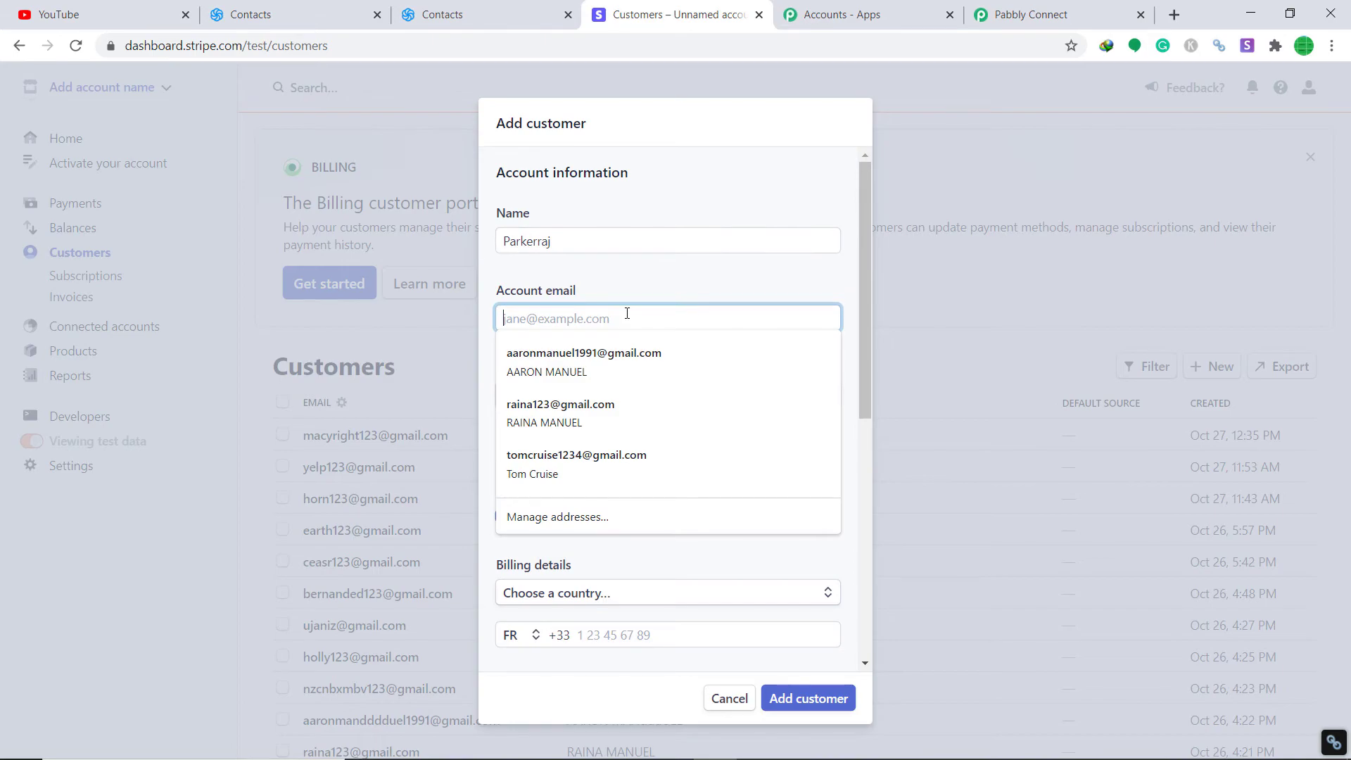
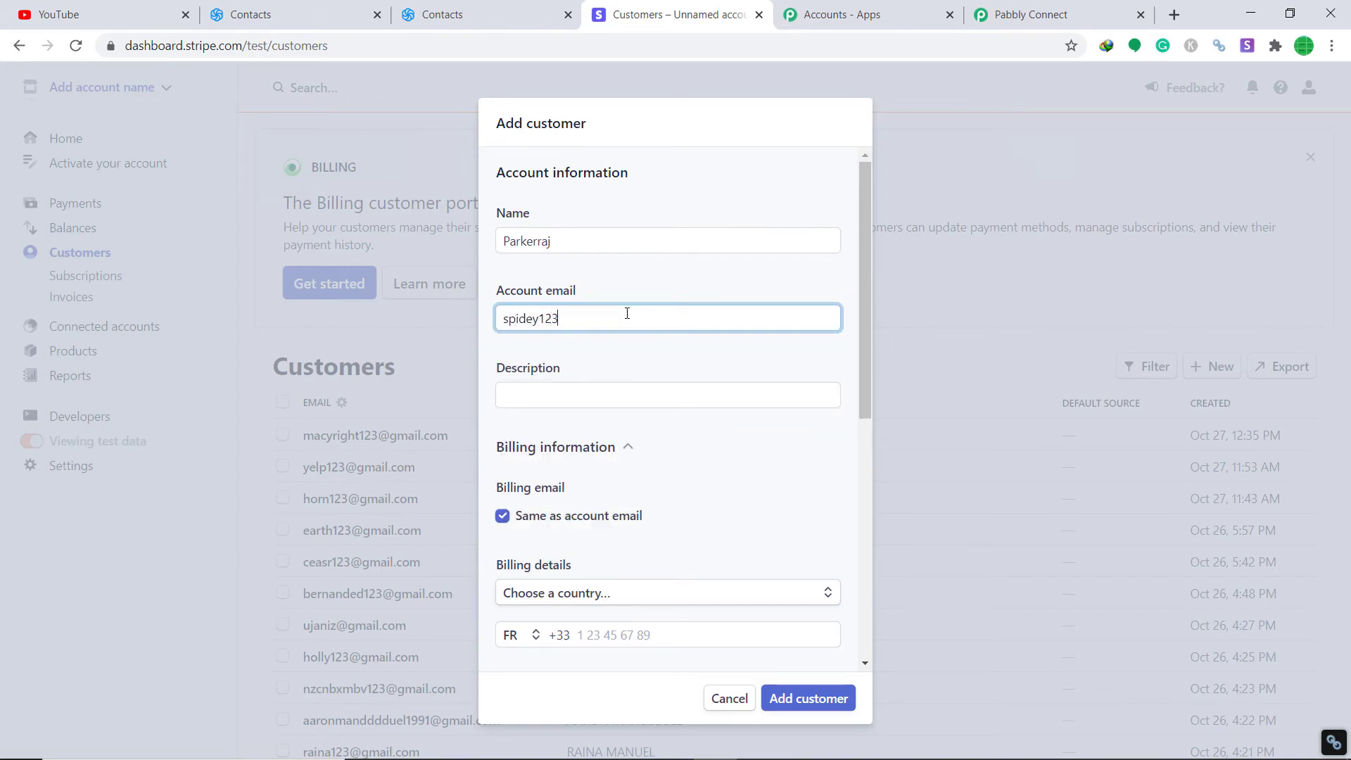
scroll(605, 372, down, 1)
scroll(665, 303, down, 2)
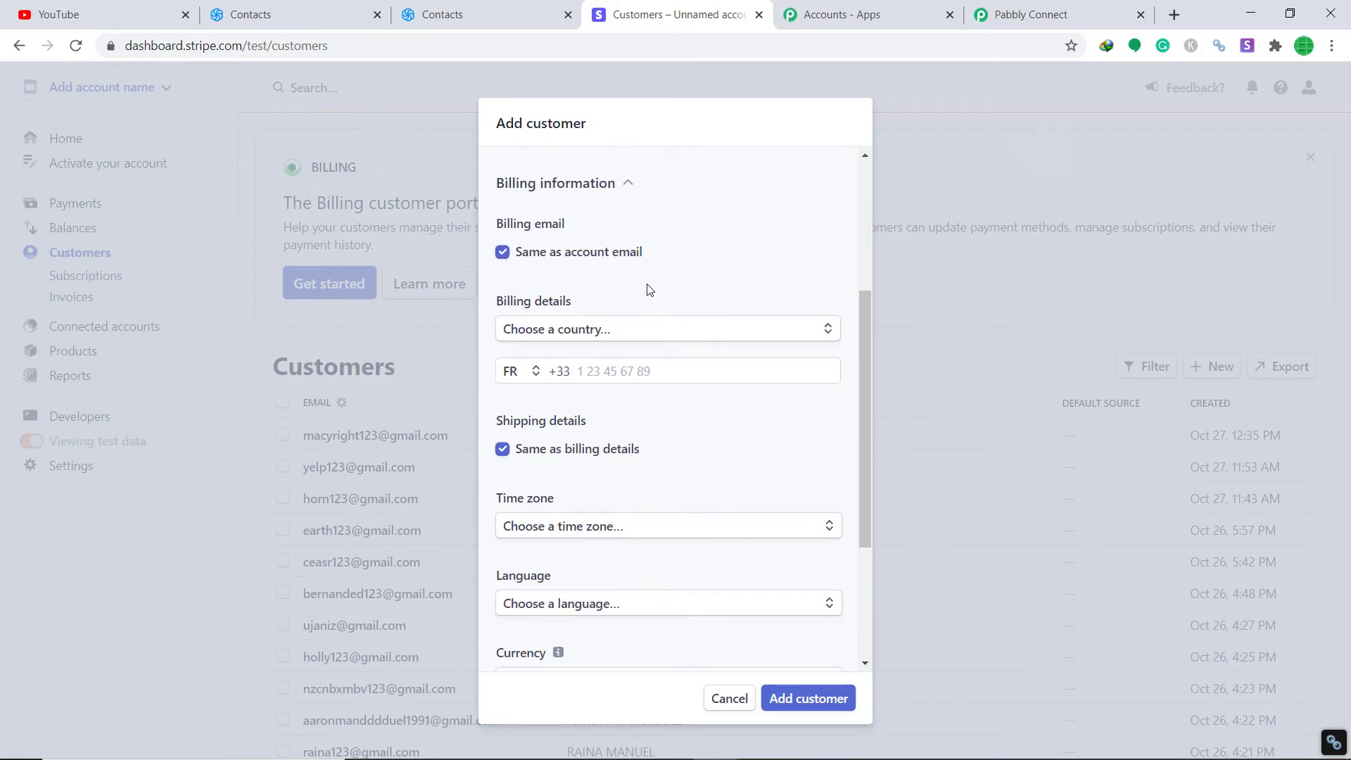
scroll(649, 290, up, 1)
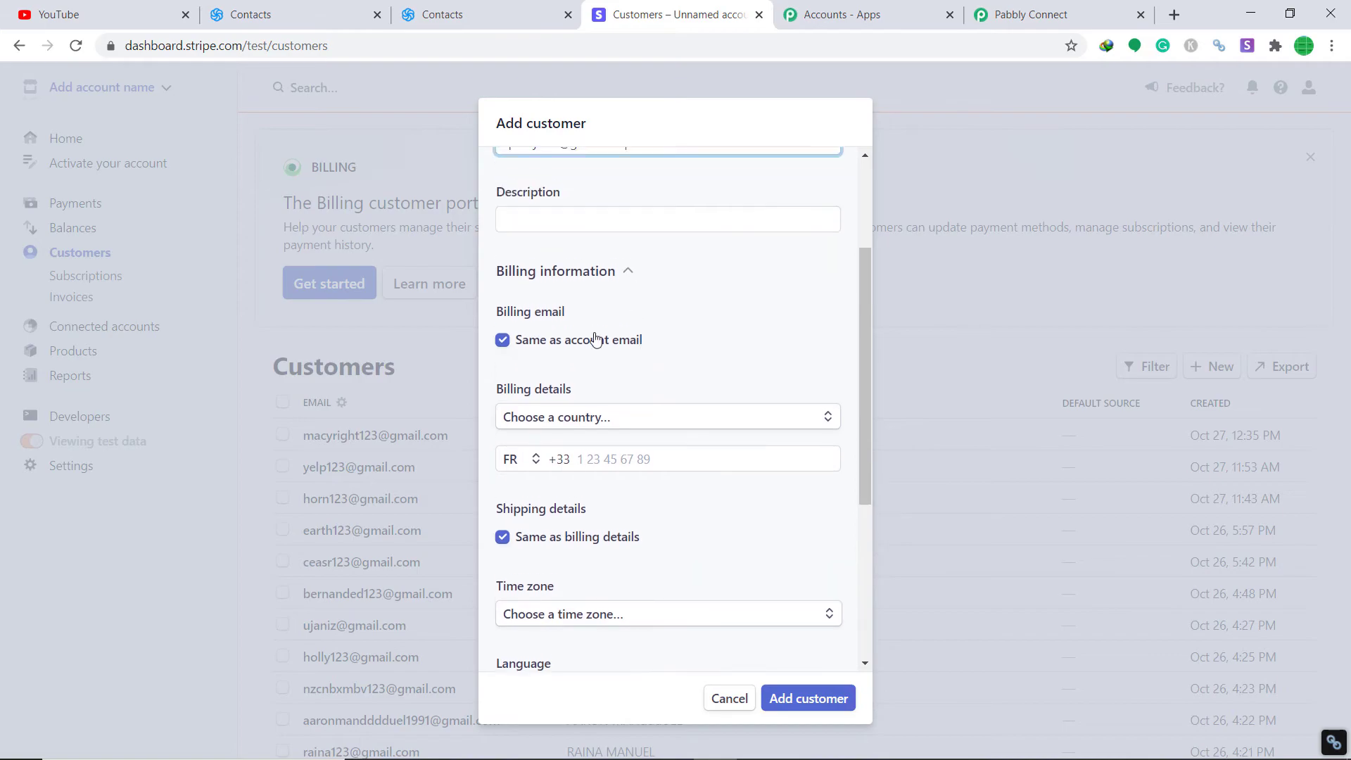
Step: Set the billing country to India and enter the customer's address lines, city and postal code
click(630, 418)
text(ind)
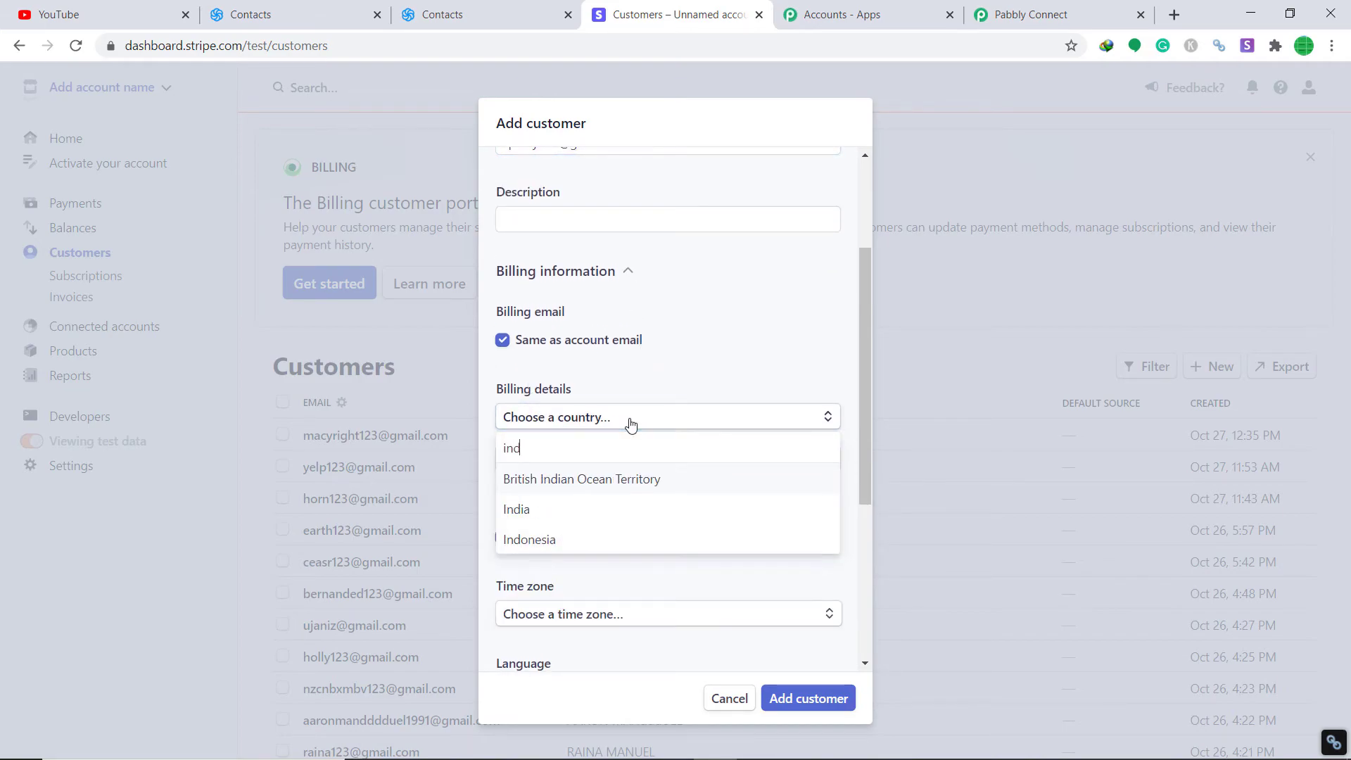
text(ia)
click(597, 509)
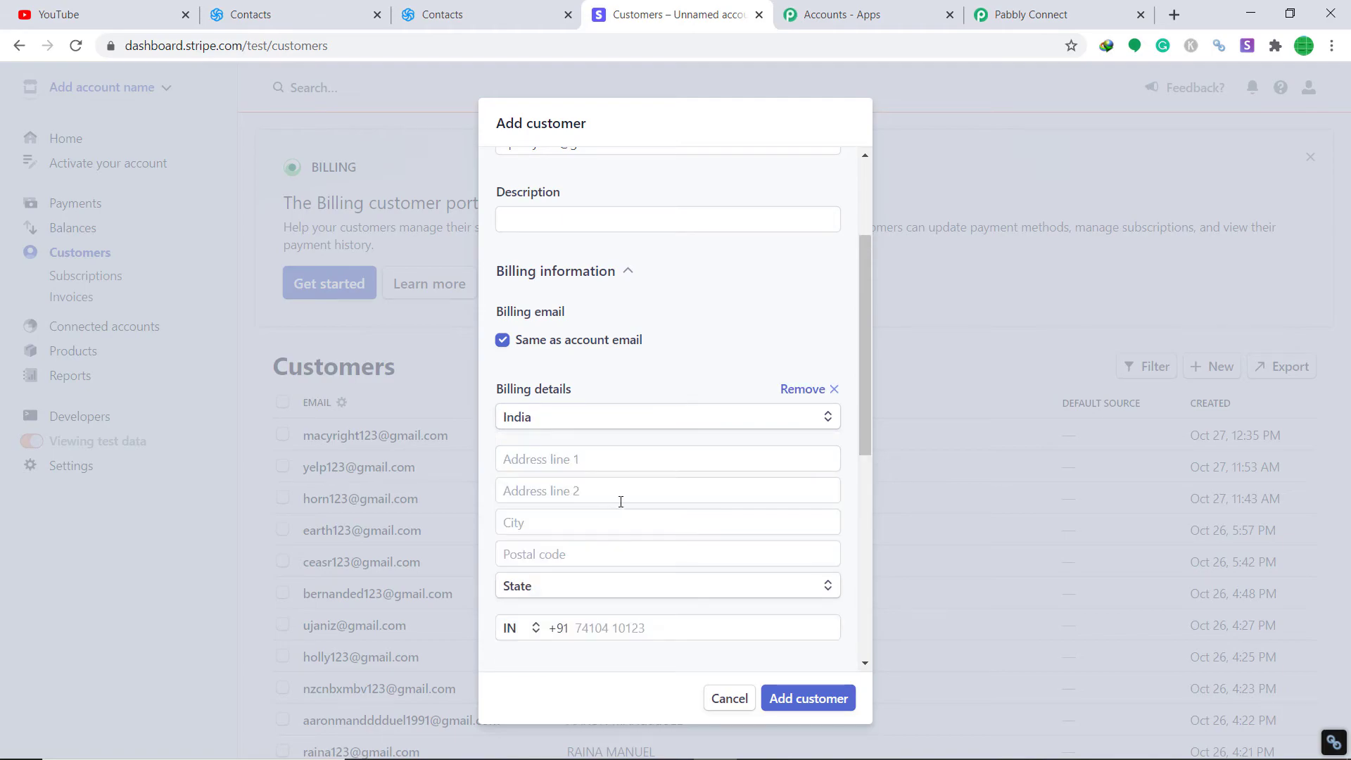
scroll(646, 465, down, 1)
click(606, 378)
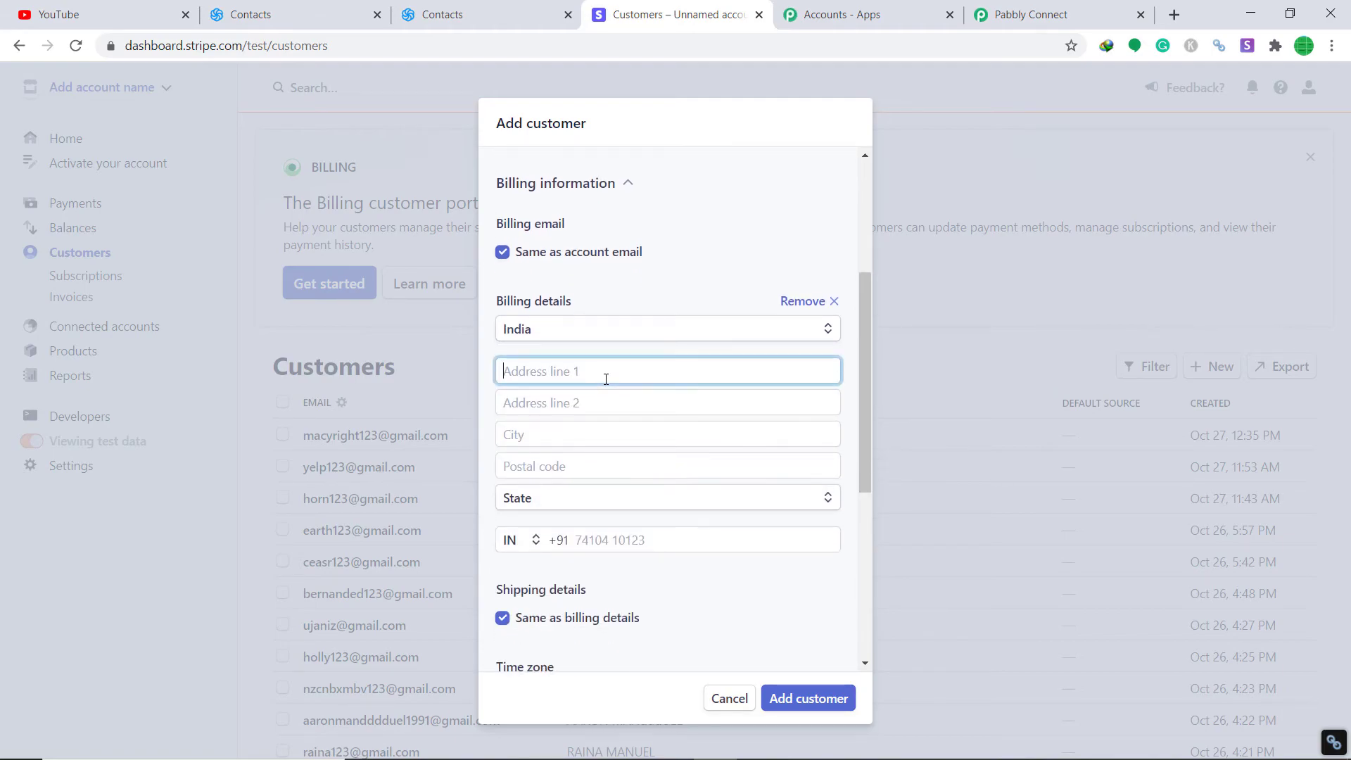
click(593, 400)
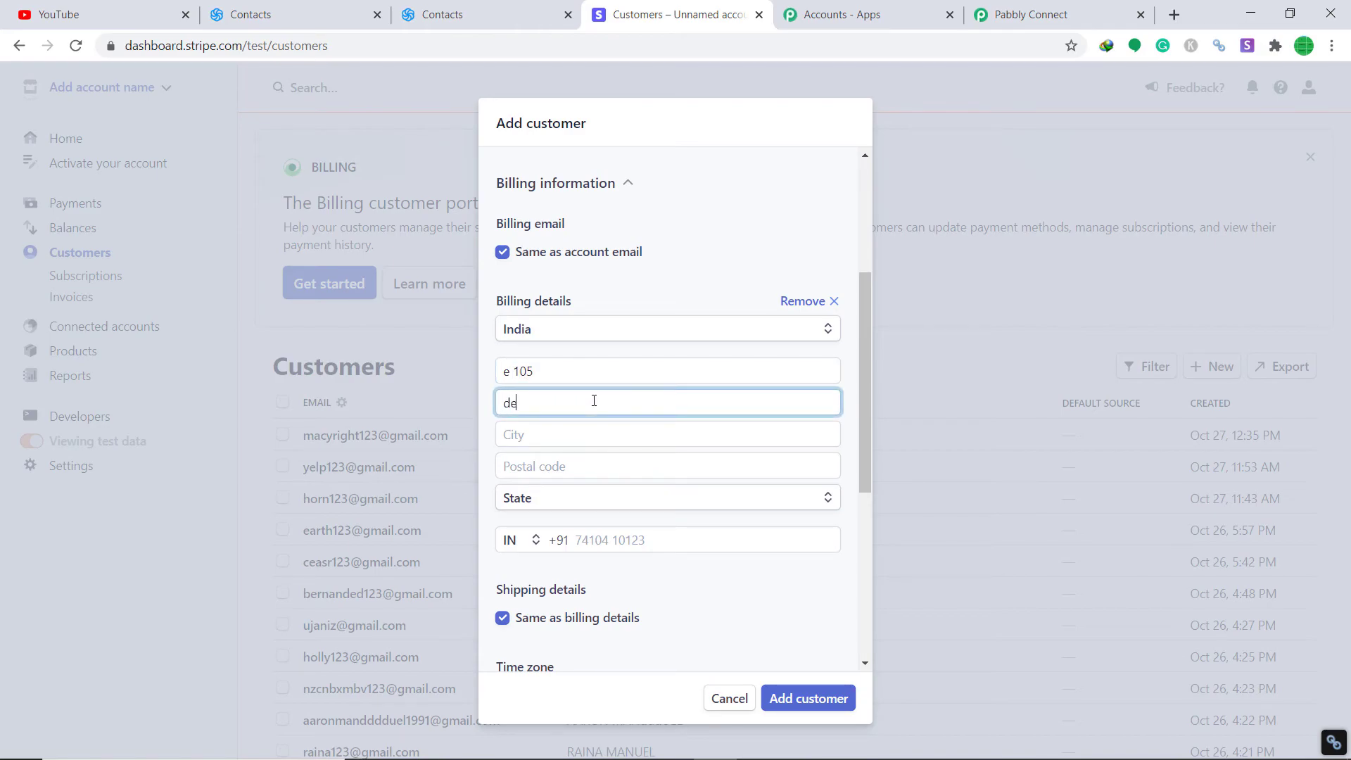
click(583, 440)
text(delhi)
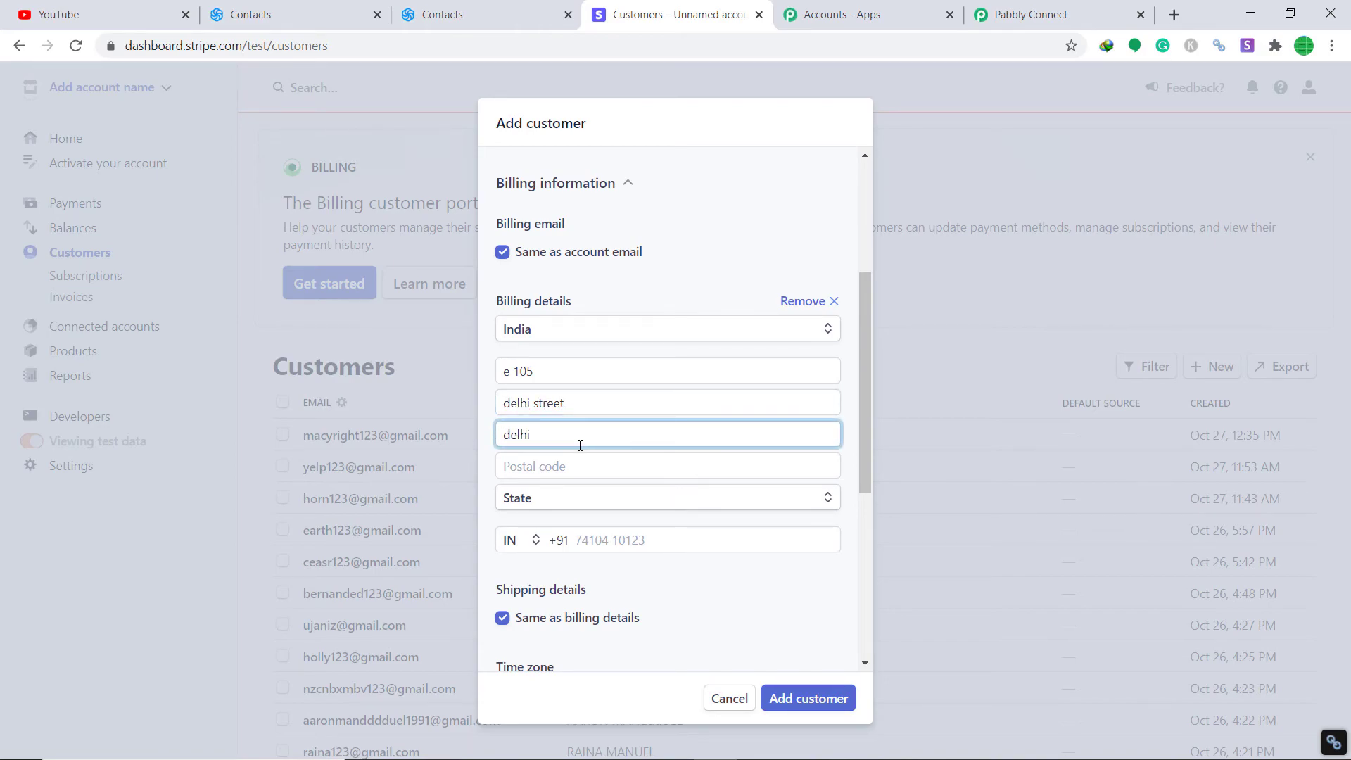
click(577, 464)
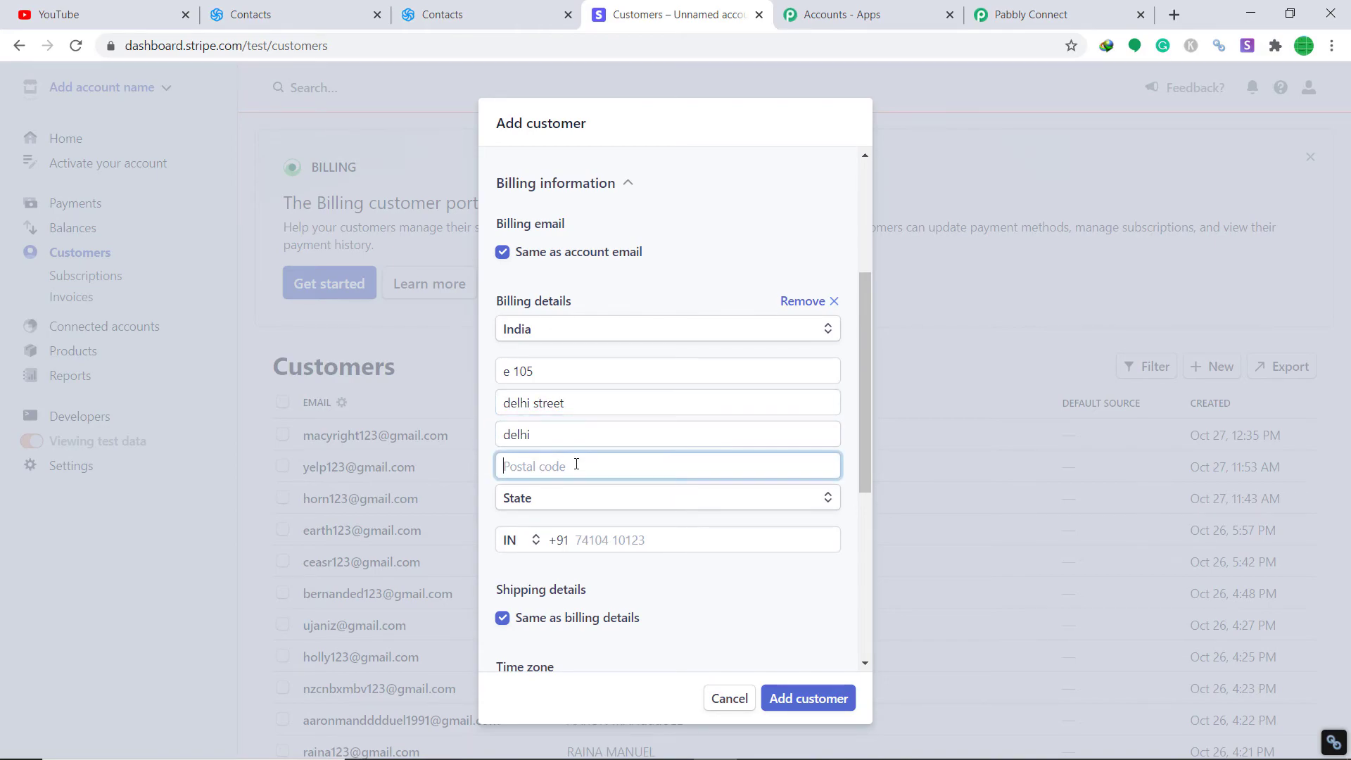
text(462023)
Step: Choose the billing state, enter the customer's phone number and add the customer
click(598, 501)
scroll(598, 466, down, 1)
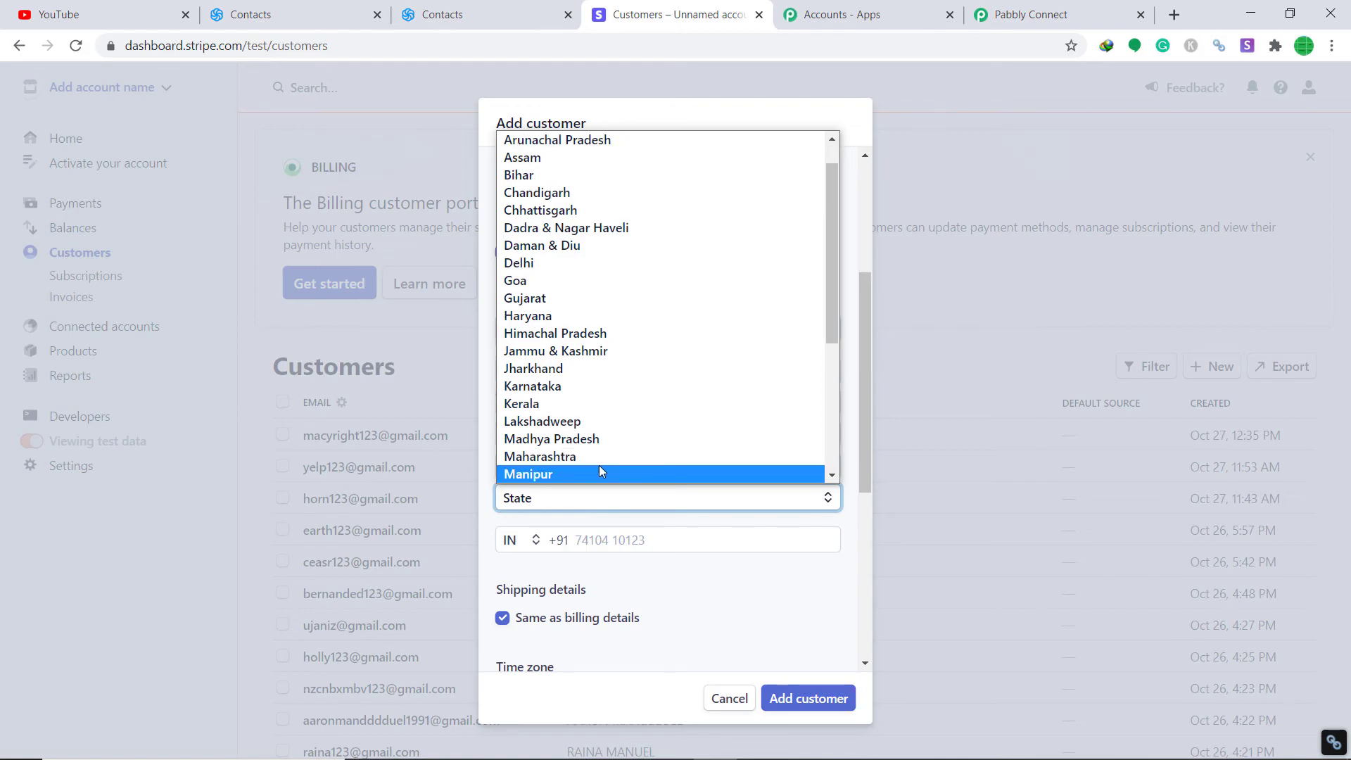
click(611, 440)
scroll(628, 517, down, 1)
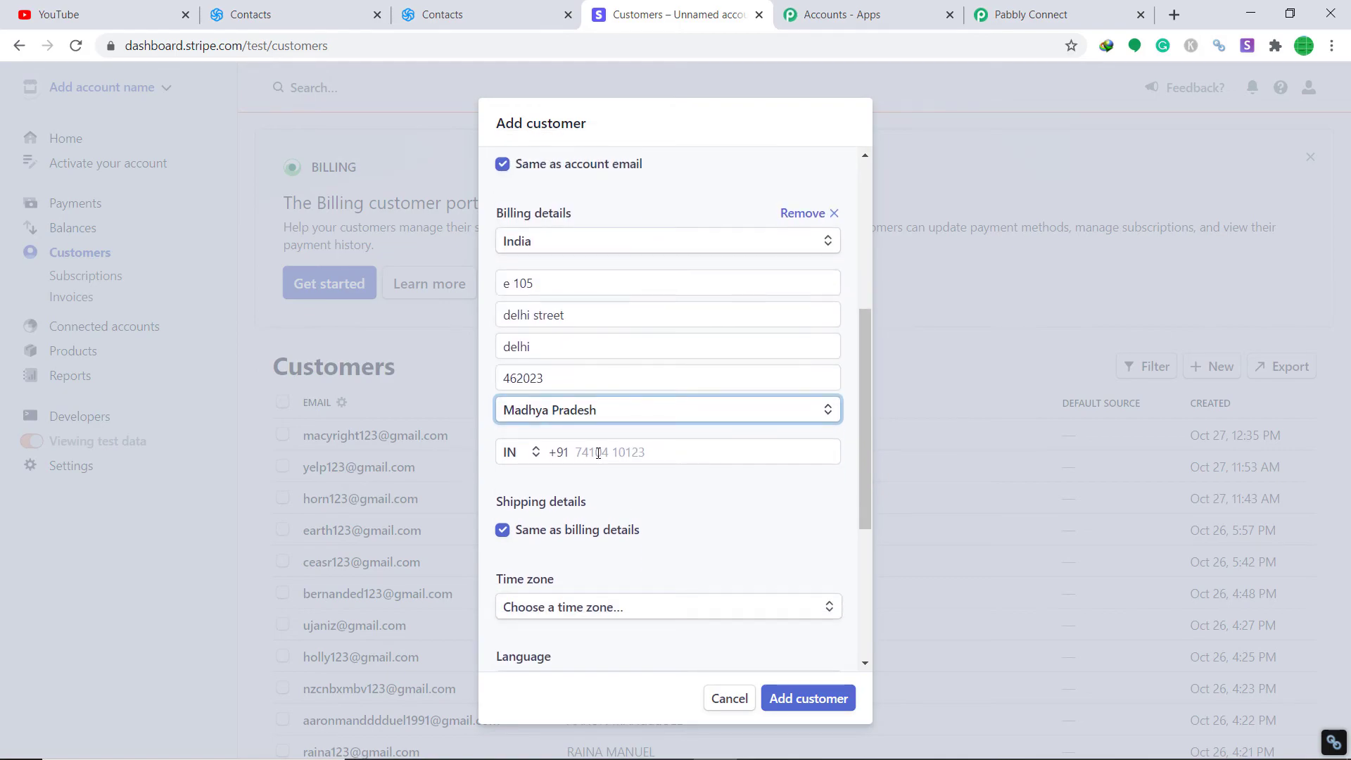
click(598, 451)
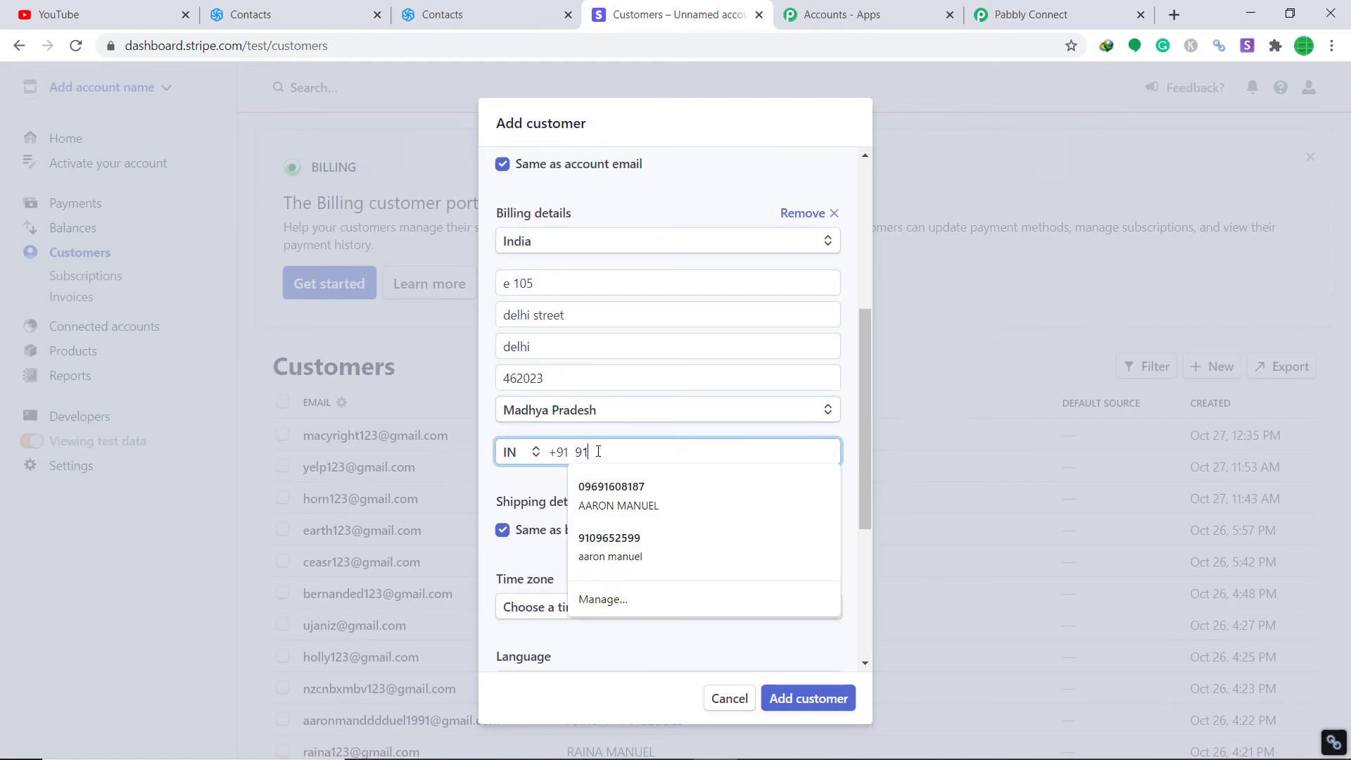
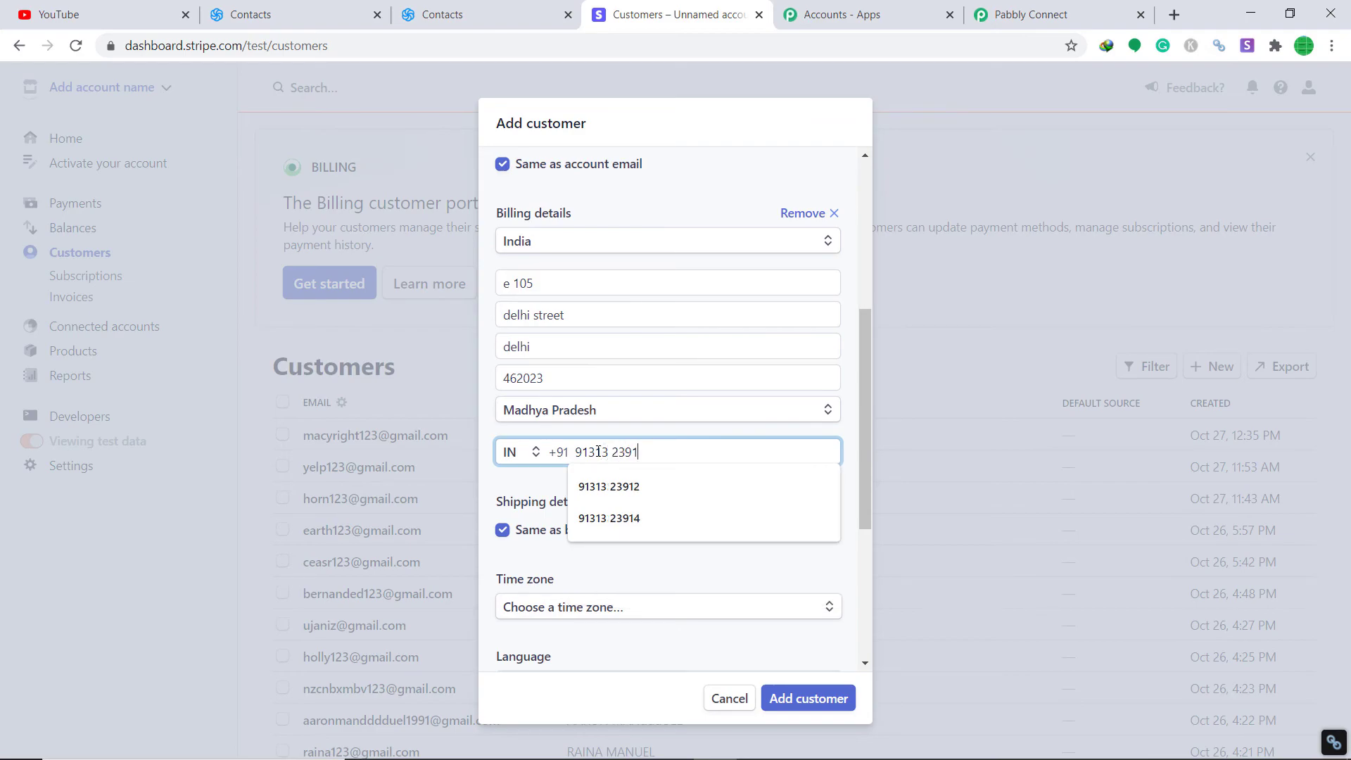
scroll(613, 447, down, 4)
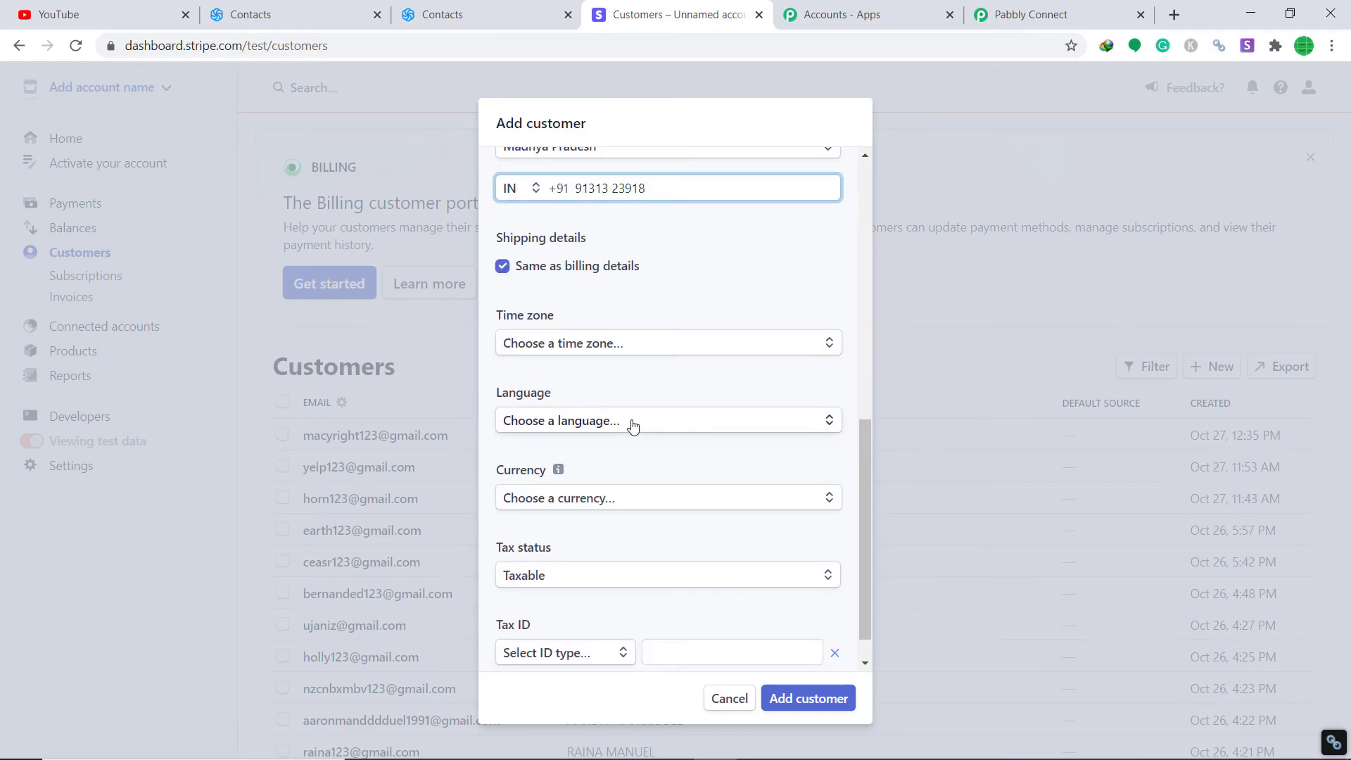
scroll(641, 436, down, 1)
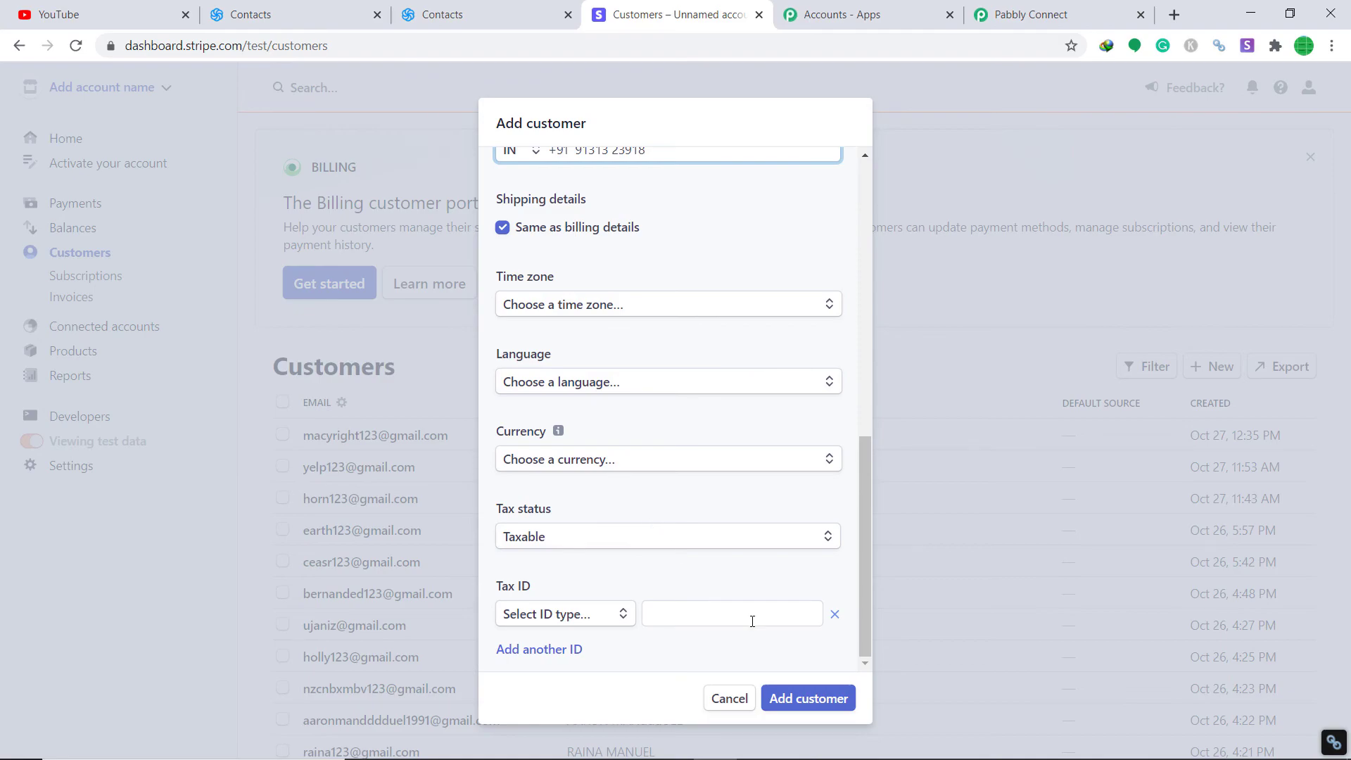
click(795, 704)
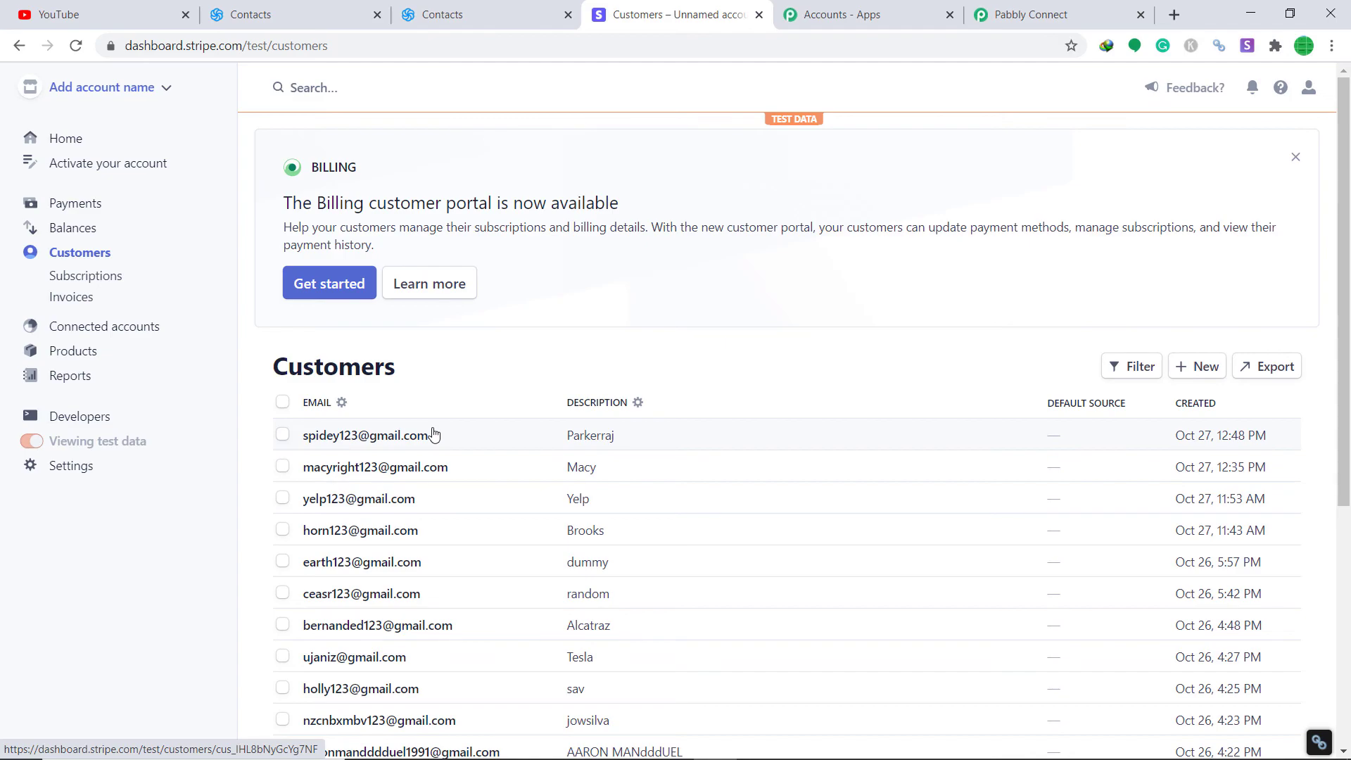
Step: Switch to Sendinblue's contacts list and reload it to look for the new customer
click(458, 14)
click(77, 46)
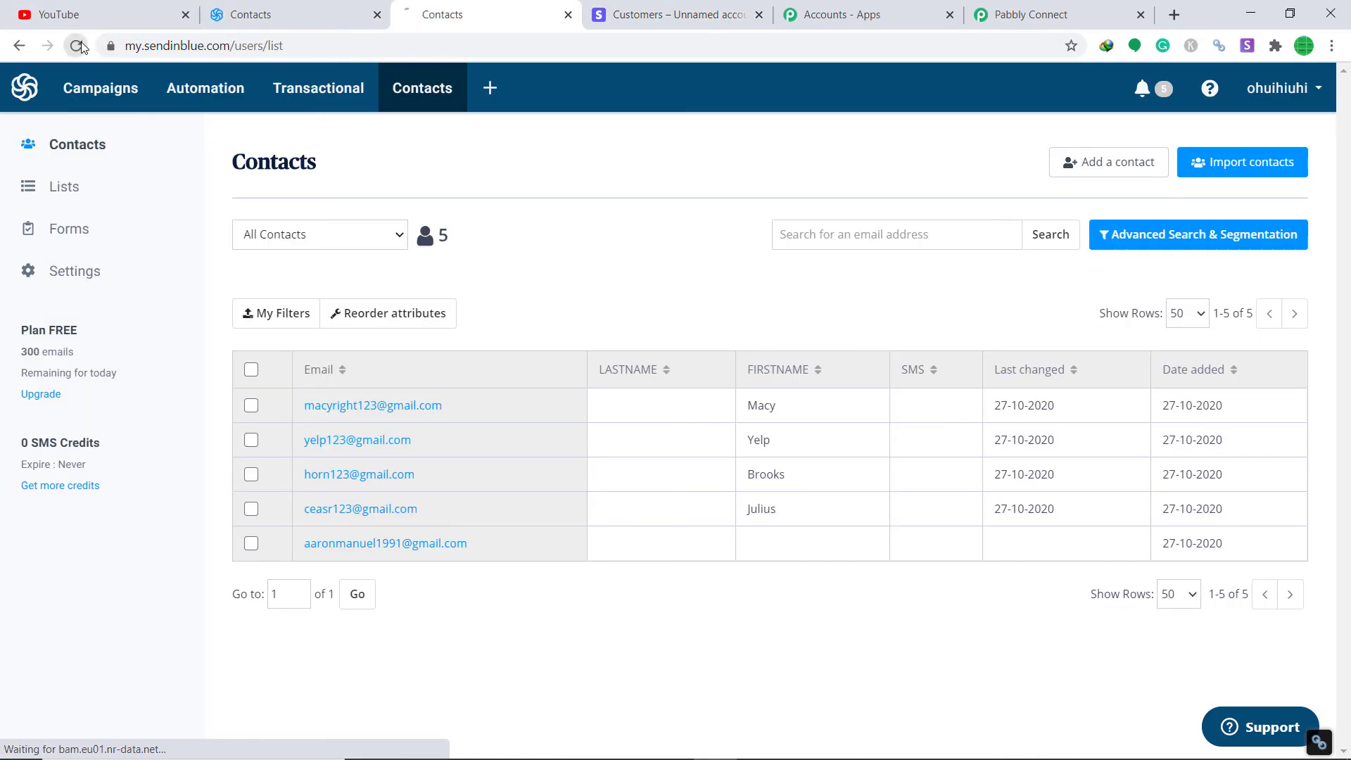